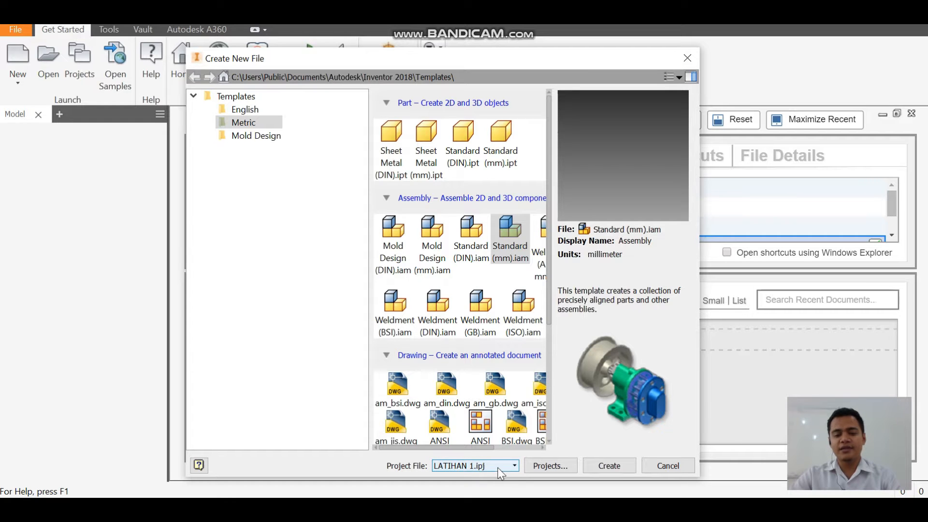
- Create an assembly from the metric Standard (mm).iam template, using the style library definitions, and place one instance of 10. BASE
click(610, 465)
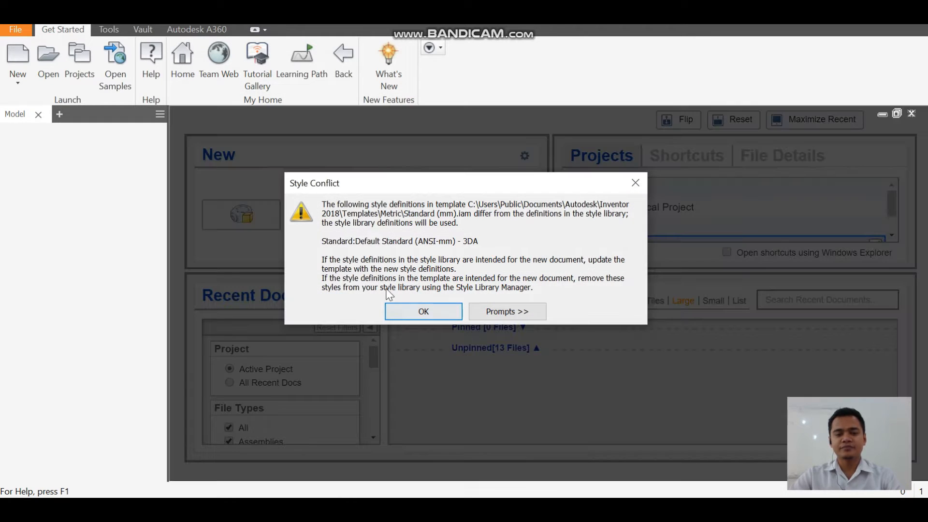
click(422, 311)
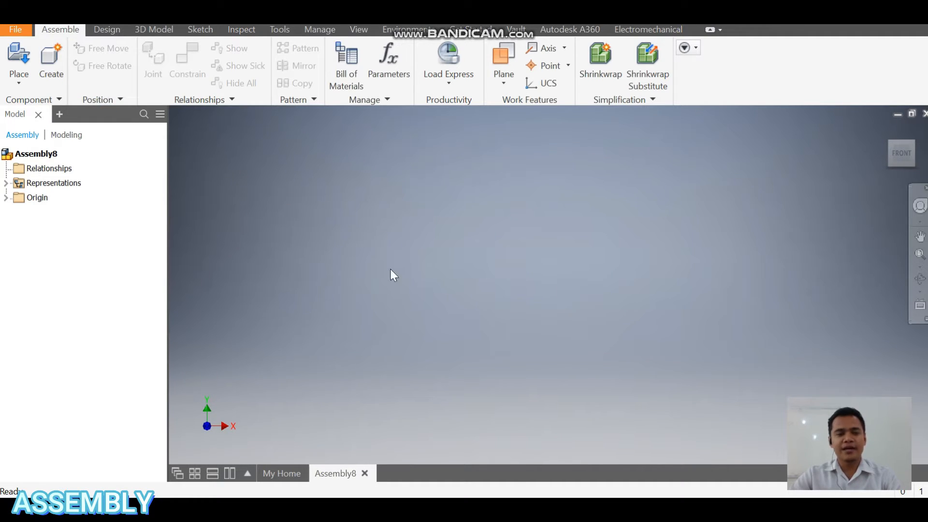
click(21, 59)
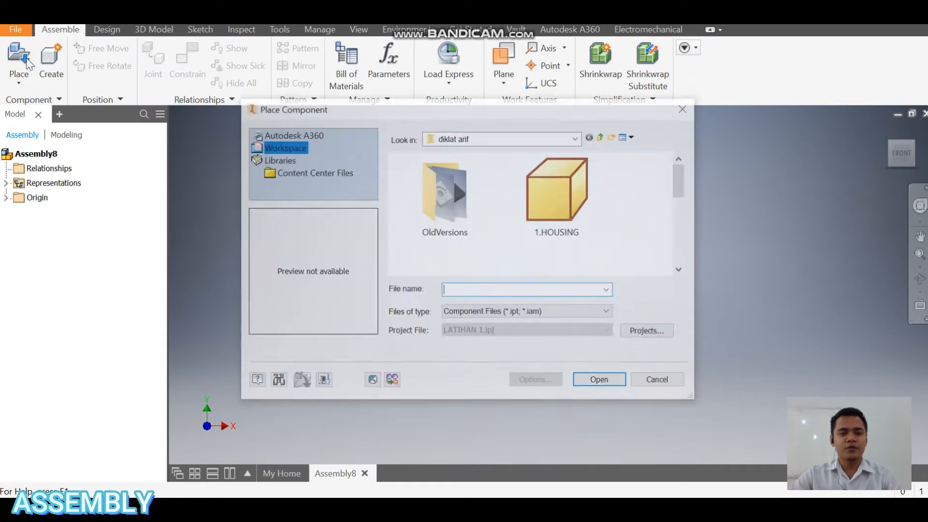
scroll(549, 234, down, 3)
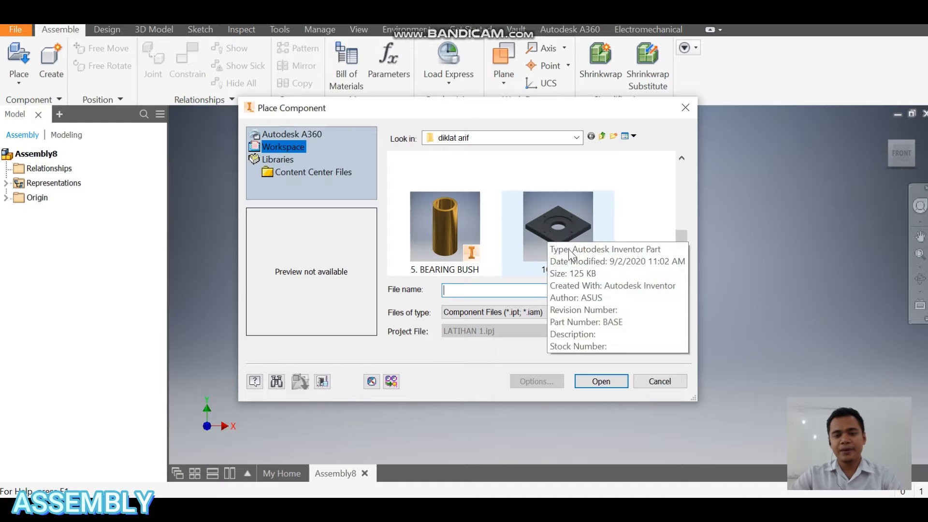
click(534, 227)
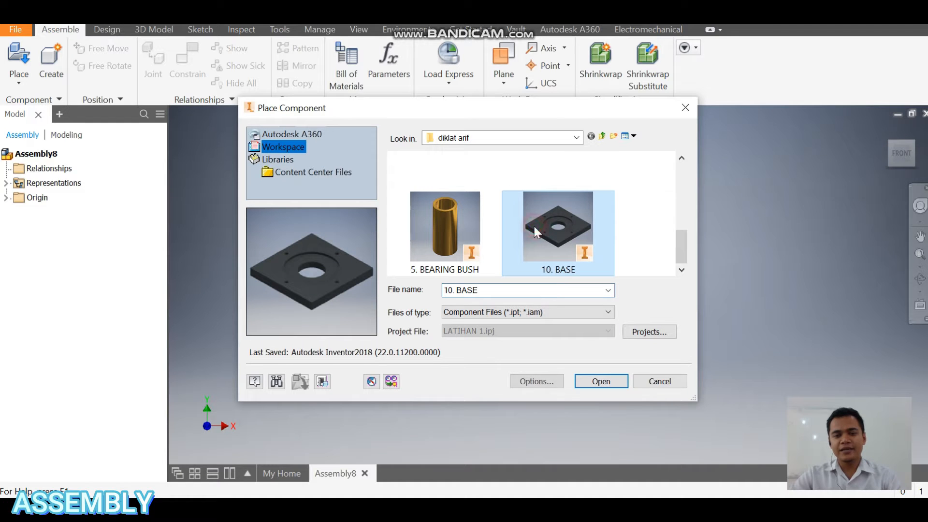
click(606, 382)
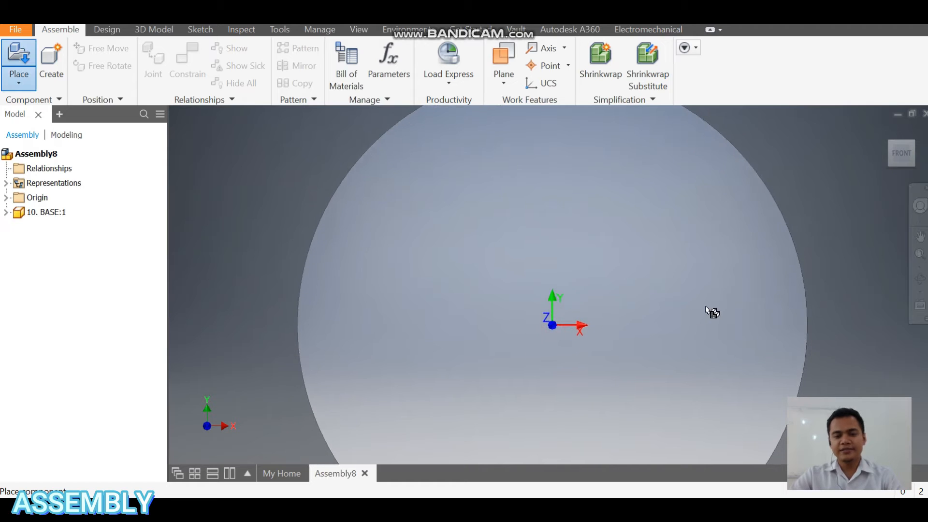
click(710, 311)
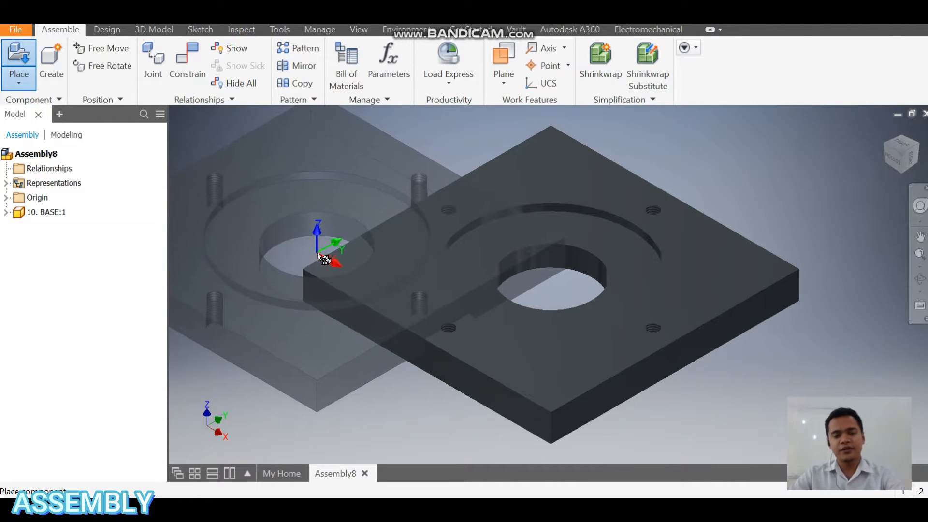
key(Escape)
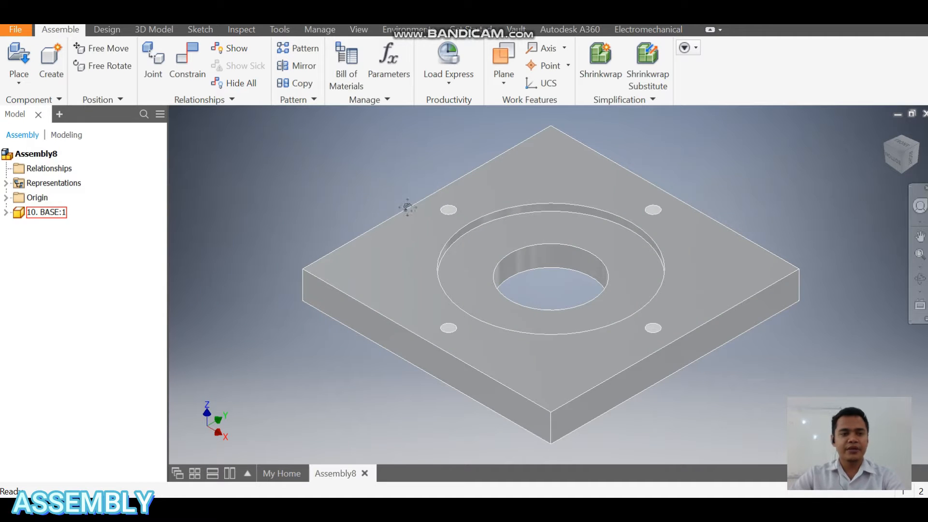
- Place one instance each of 1.HOUSING, 2.SHAFT, 3.PULLEY and 5. BEARING BUSH beside the base plate in a single placement
scroll(625, 268, down, 4)
middle_drag(652, 265, 519, 287)
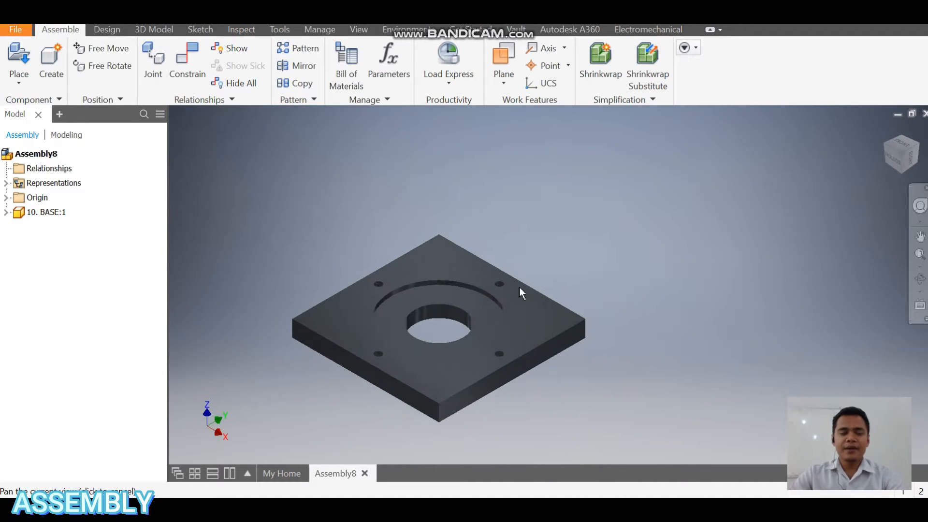
click(21, 57)
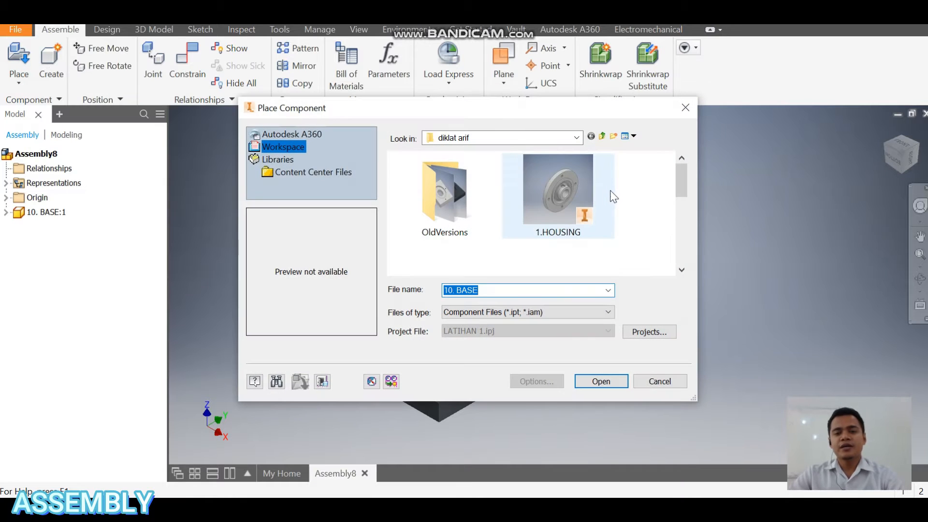
scroll(617, 227, down, 2)
scroll(620, 237, up, 2)
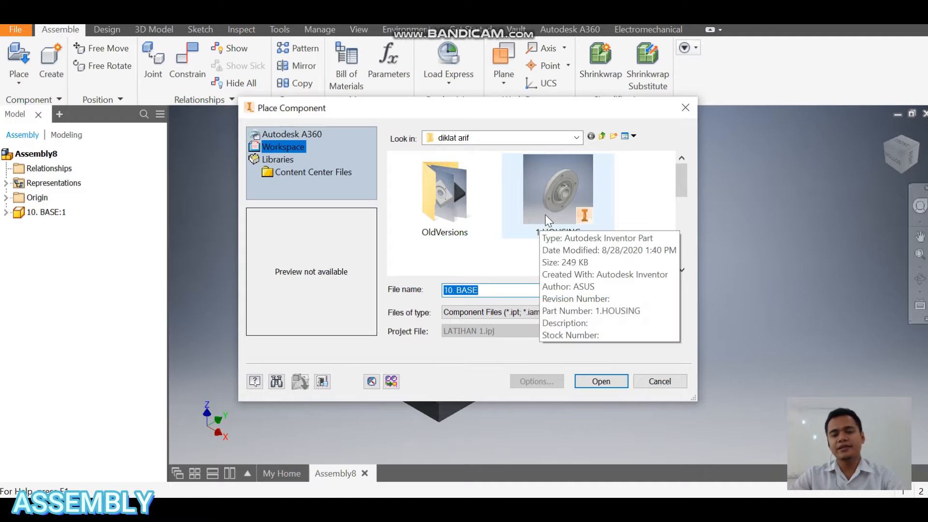
click(541, 202)
scroll(541, 212, down, 2)
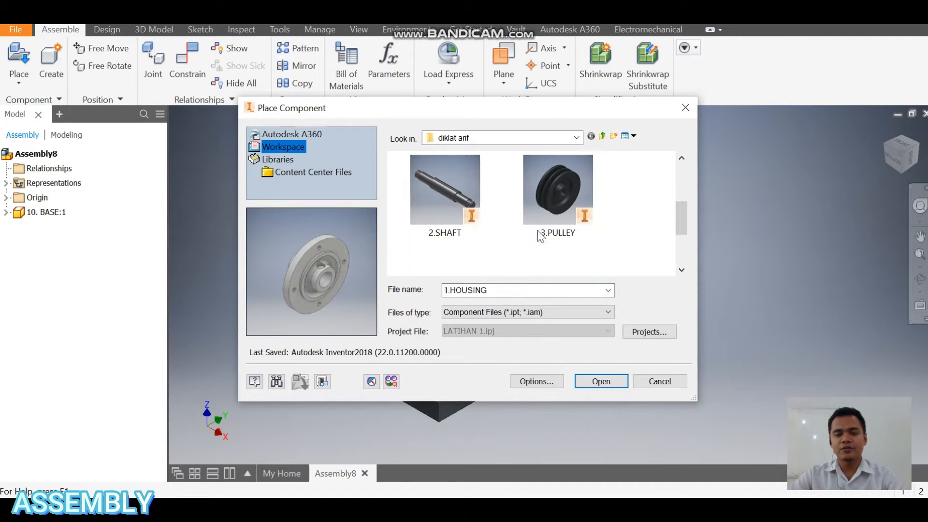
ctrl+click(438, 205)
ctrl+click(559, 236)
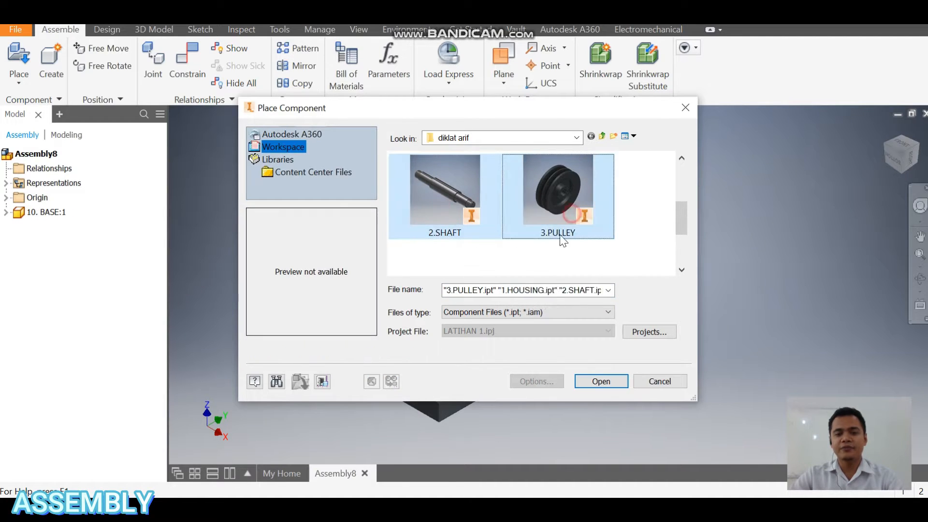
scroll(556, 244, down, 2)
scroll(553, 252, down, 1)
ctrl+click(429, 233)
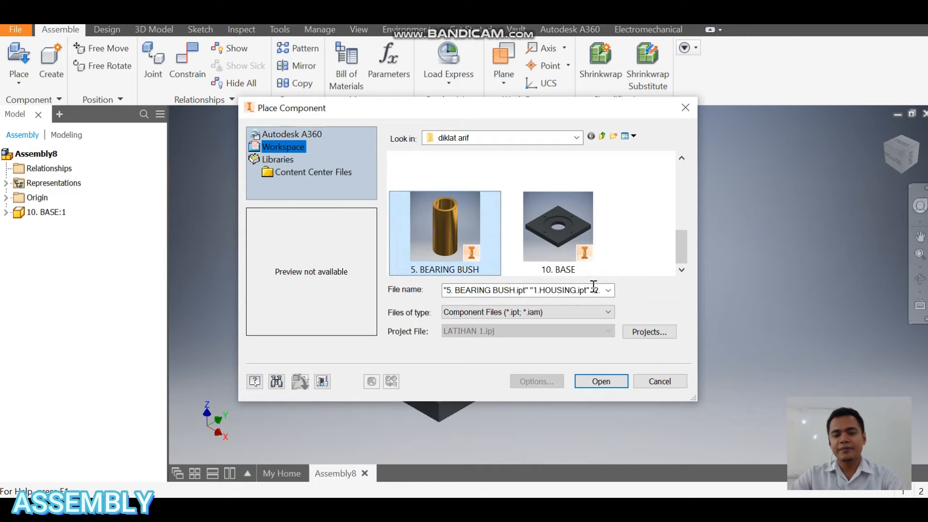
click(600, 381)
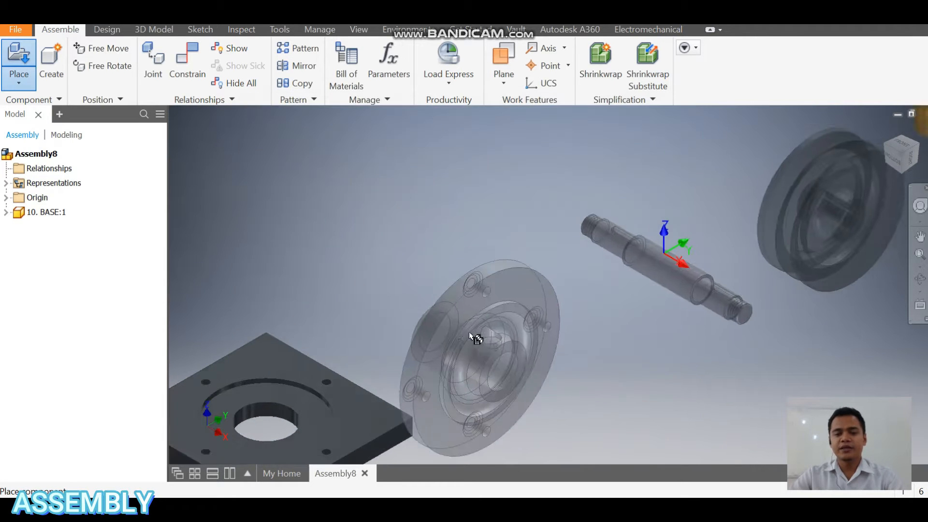
click(517, 366)
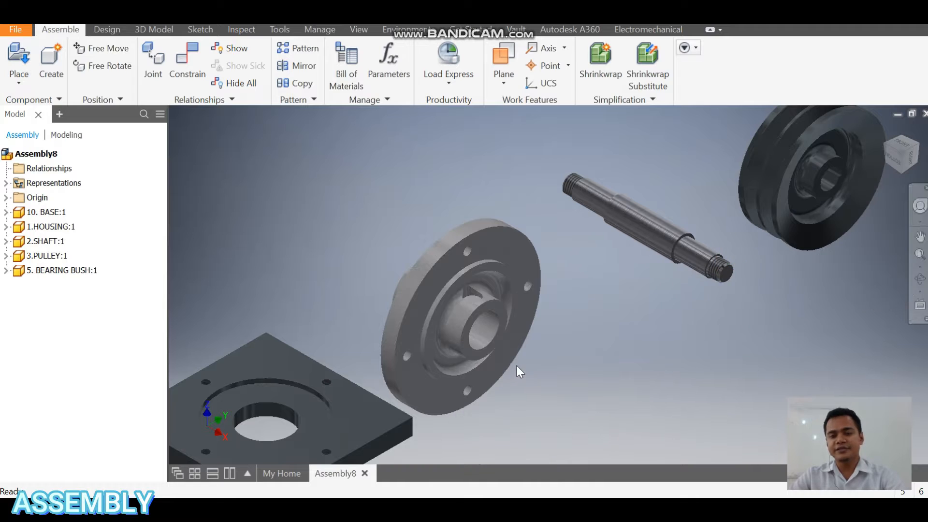
key(Escape)
- Ground the base plate so that it is fixed in the assembly
scroll(590, 299, down, 5)
middle_drag(590, 299, 506, 332)
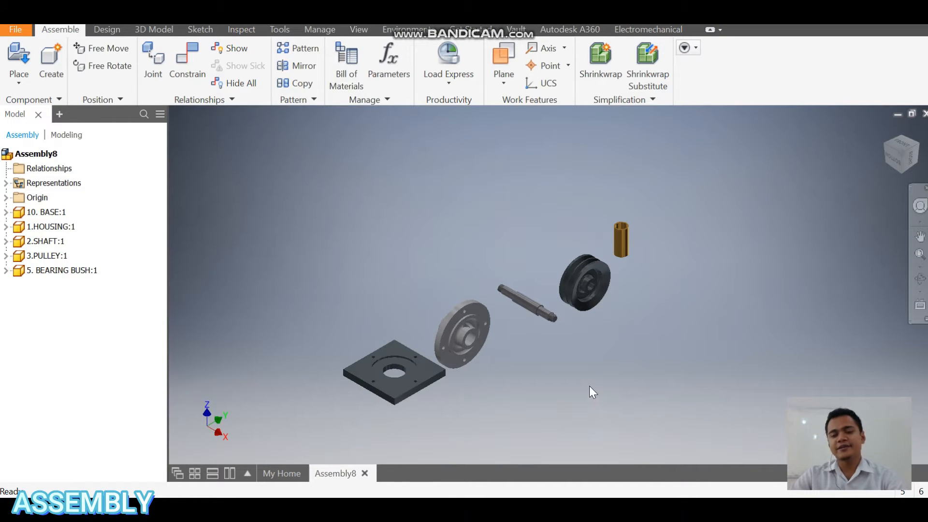
key(Home)
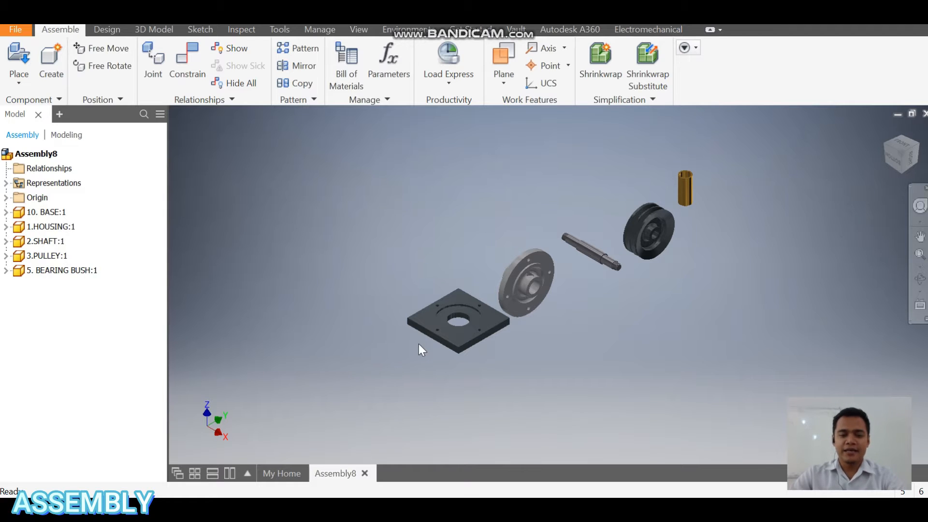
scroll(418, 343, up, 6)
scroll(580, 392, down, 3)
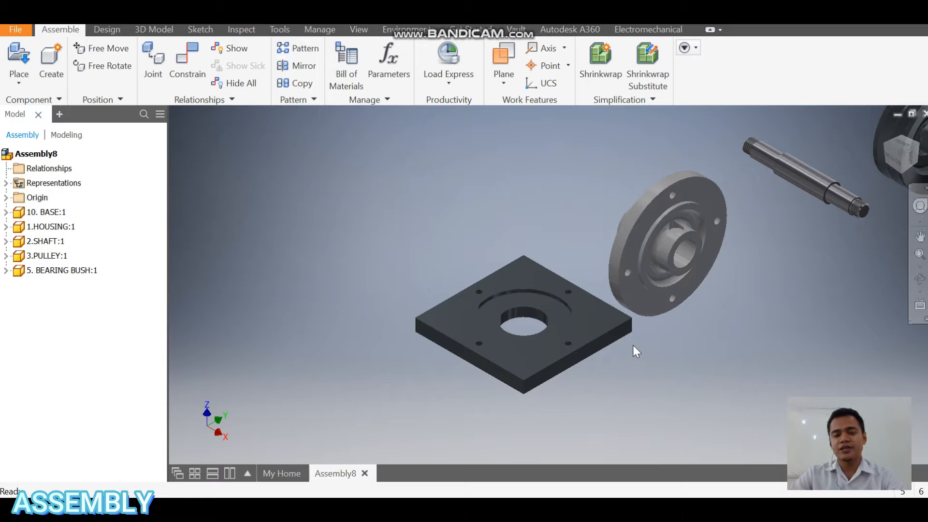
right_click(527, 273)
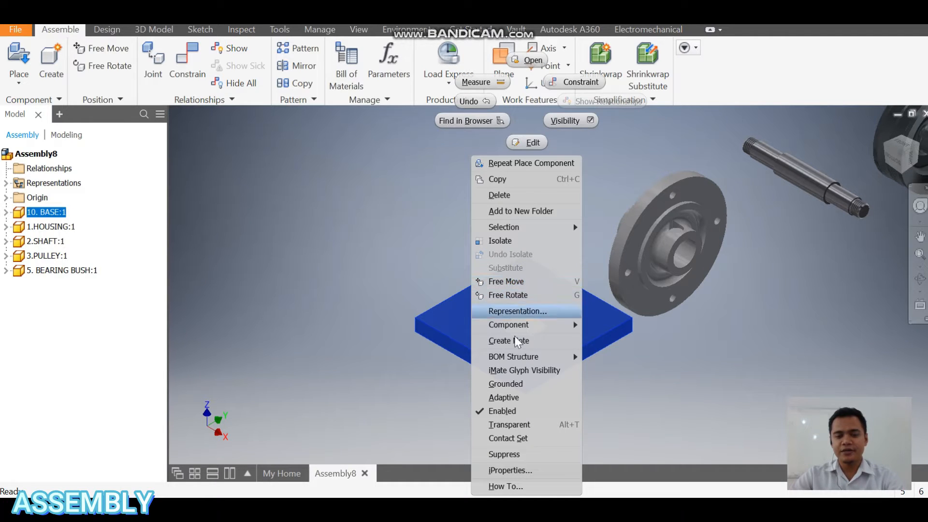
click(488, 385)
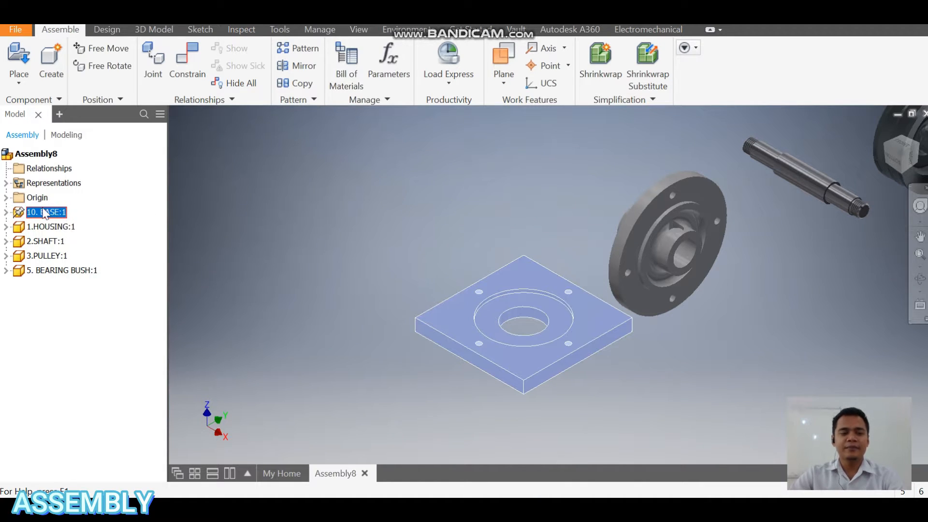
click(477, 253)
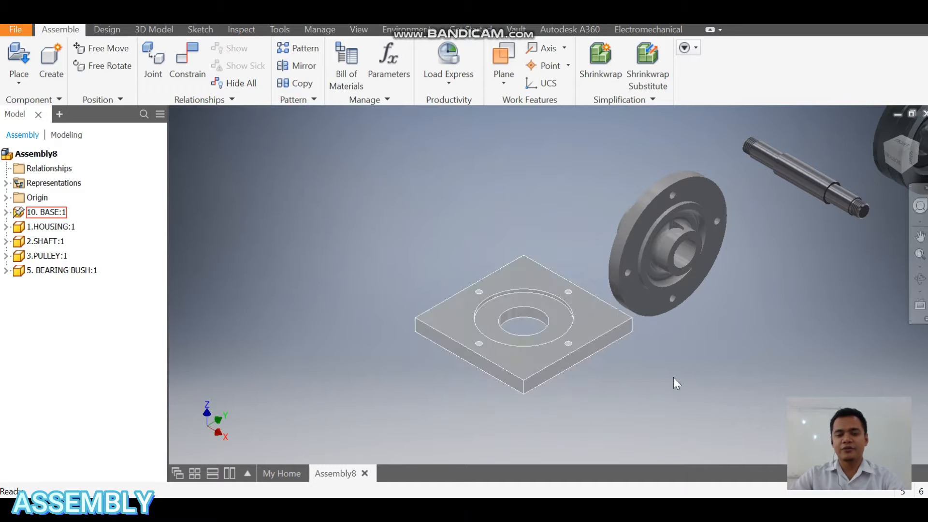
- Examine the placed housing, shaft, pulley and bearing bush up close and from different angles
middle_drag(692, 392, 563, 406)
scroll(490, 358, up, 5)
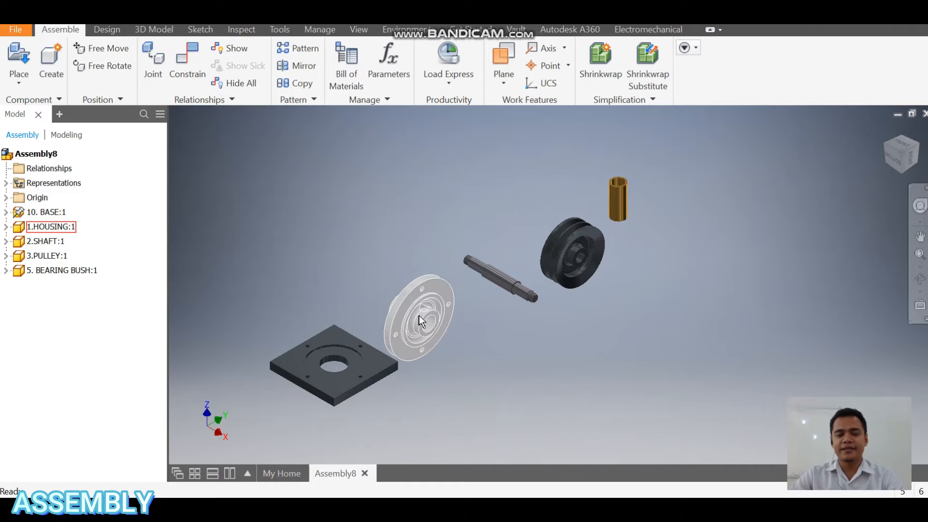
click(924, 282)
drag(543, 284, 507, 331)
scroll(396, 317, down, 7)
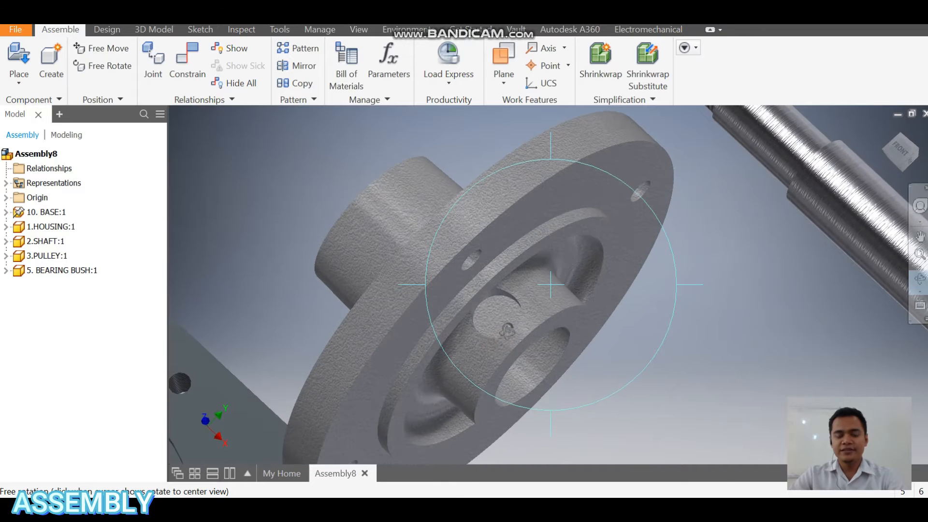
scroll(558, 352, up, 7)
scroll(580, 250, down, 5)
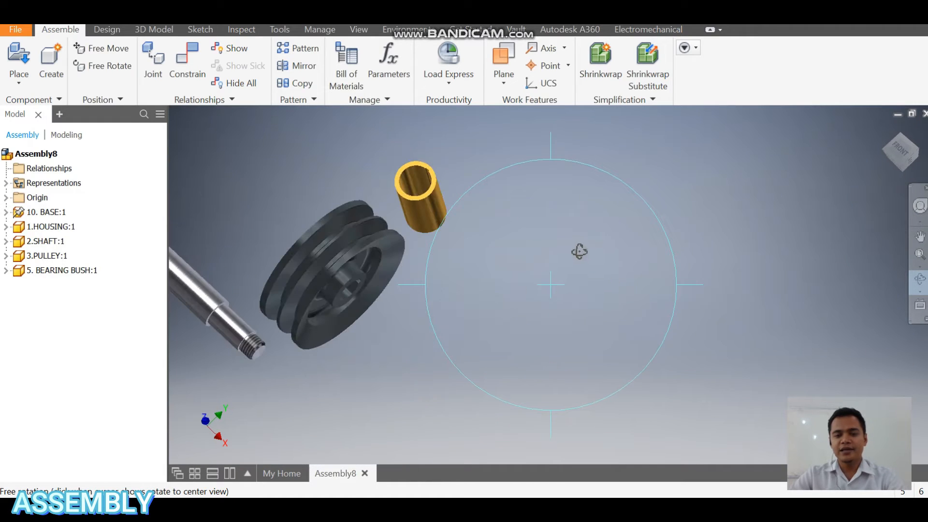
drag(524, 258, 498, 271)
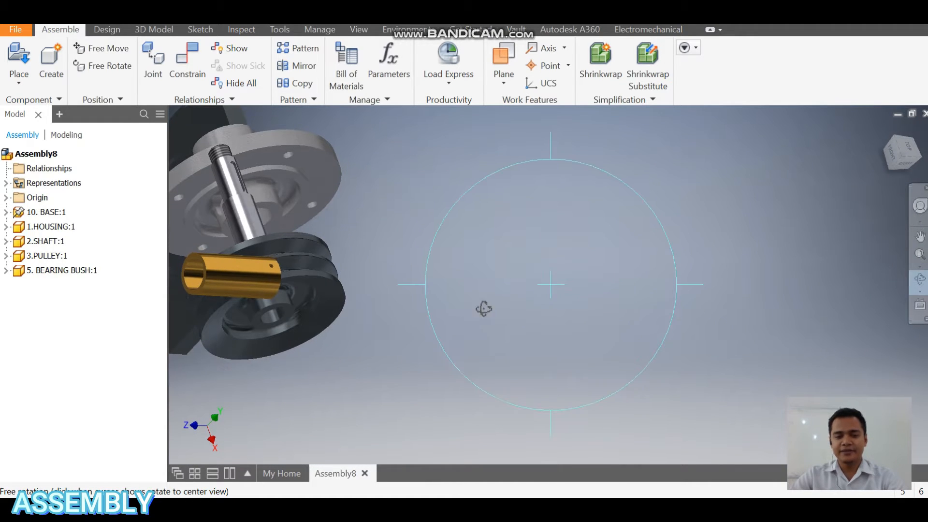
drag(484, 308, 578, 250)
scroll(507, 296, up, 5)
mouse_move(508, 296)
mouse_down()
mouse_move(477, 331)
mouse_move(501, 296)
mouse_move(505, 305)
mouse_up()
middle_drag(506, 318, 562, 302)
- Apply an Insert constraint with the aligned solution between the bearing bush's end edge and the housing's hub bore edge, seating the bush inside
click(115, 50)
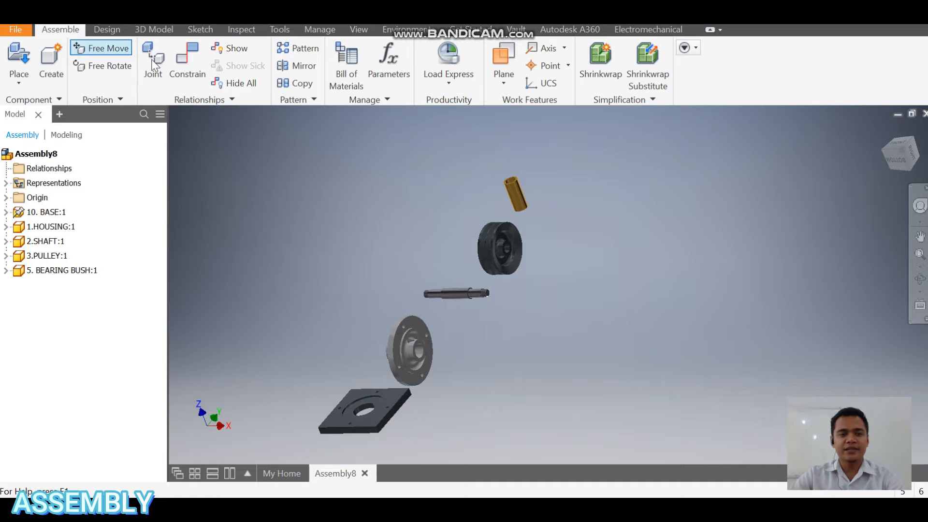
click(188, 60)
click(256, 174)
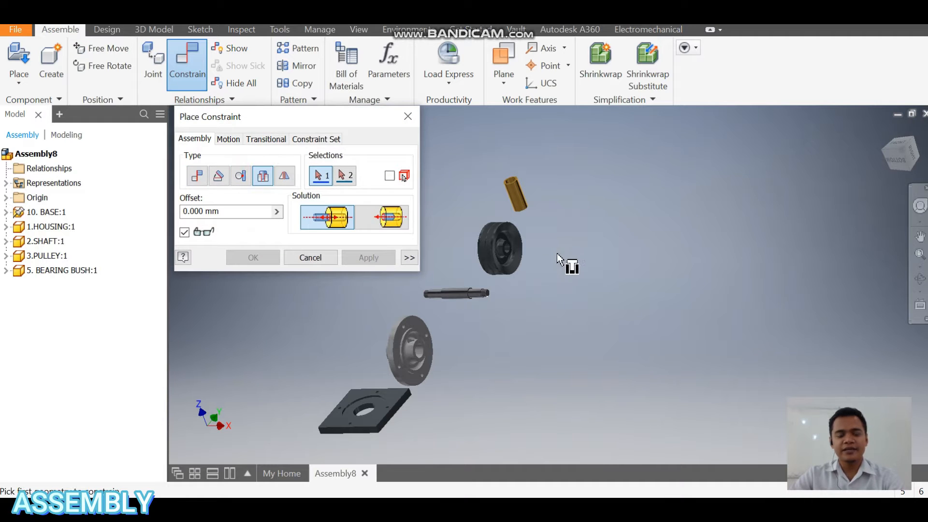
scroll(471, 193, down, 5)
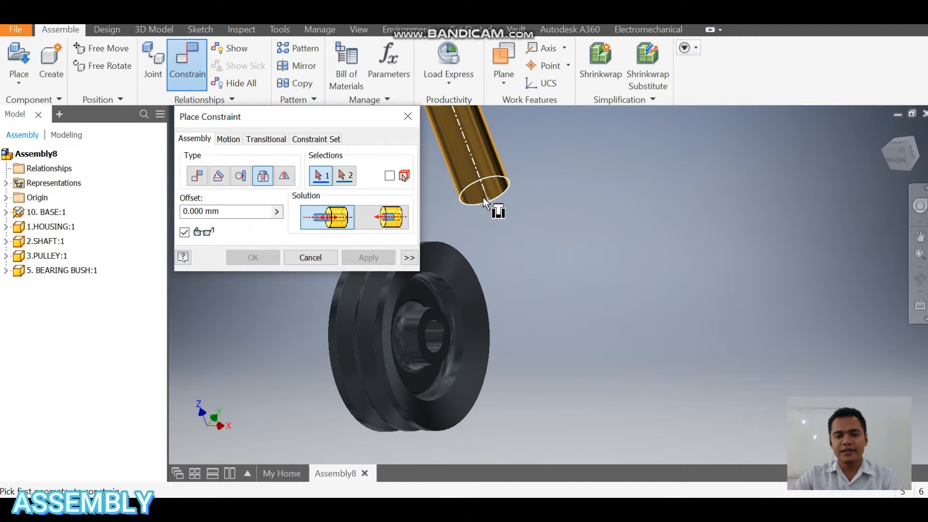
click(483, 198)
scroll(532, 249, up, 2)
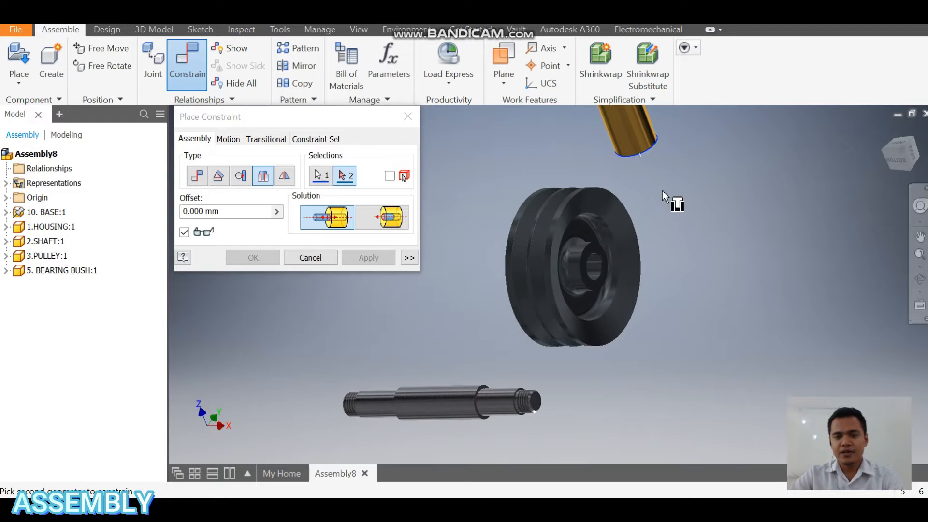
middle_drag(637, 187, 653, 128)
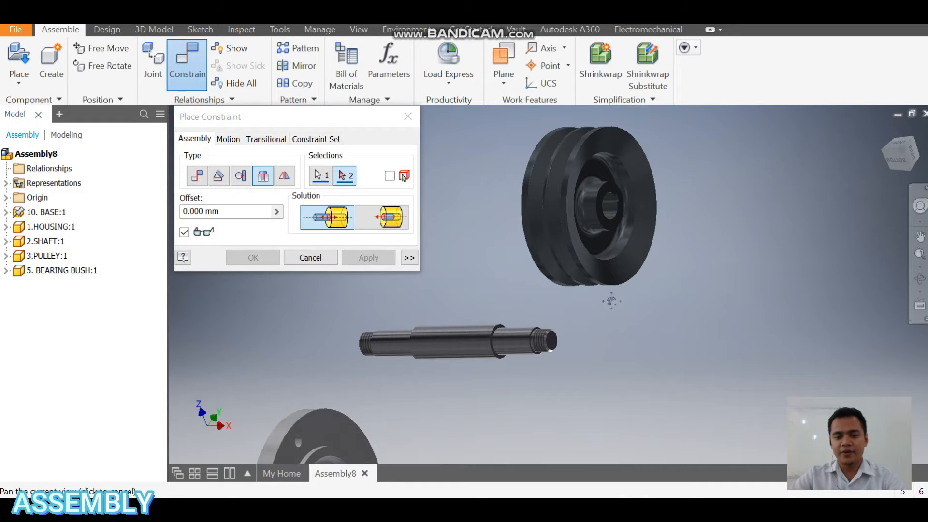
middle_drag(611, 300, 711, 146)
click(441, 344)
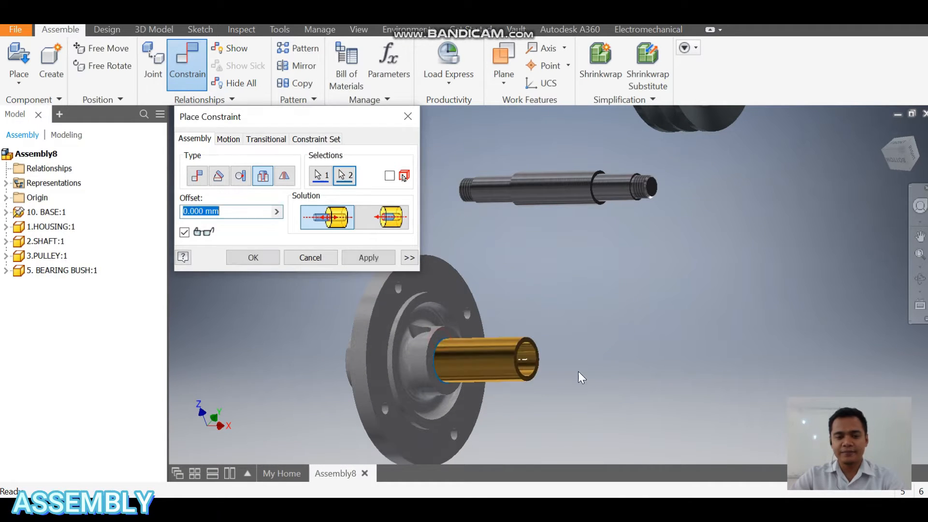
click(374, 221)
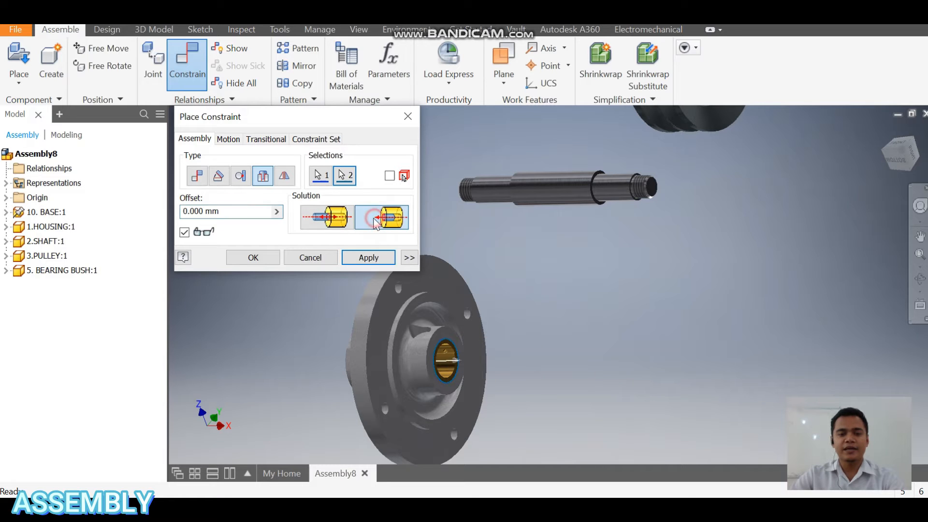
click(358, 259)
click(310, 257)
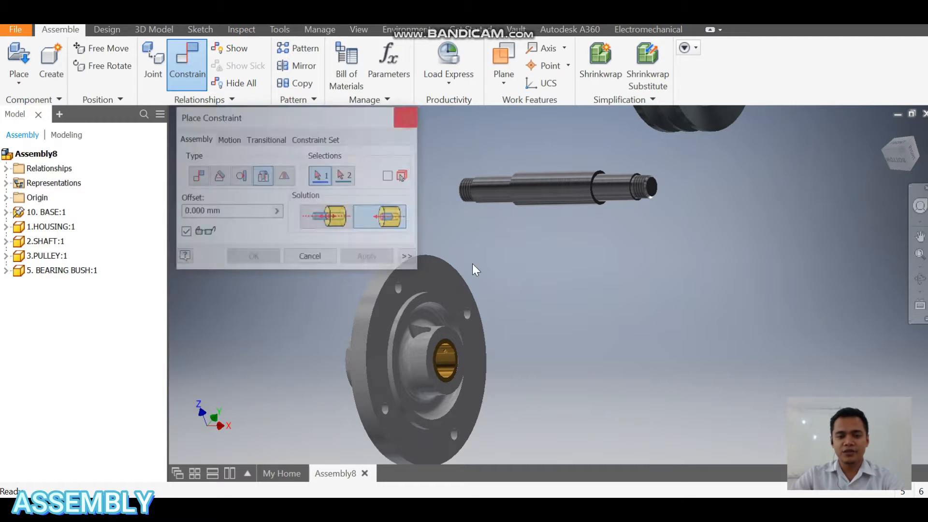
scroll(520, 238, up, 5)
scroll(520, 238, up, 5)
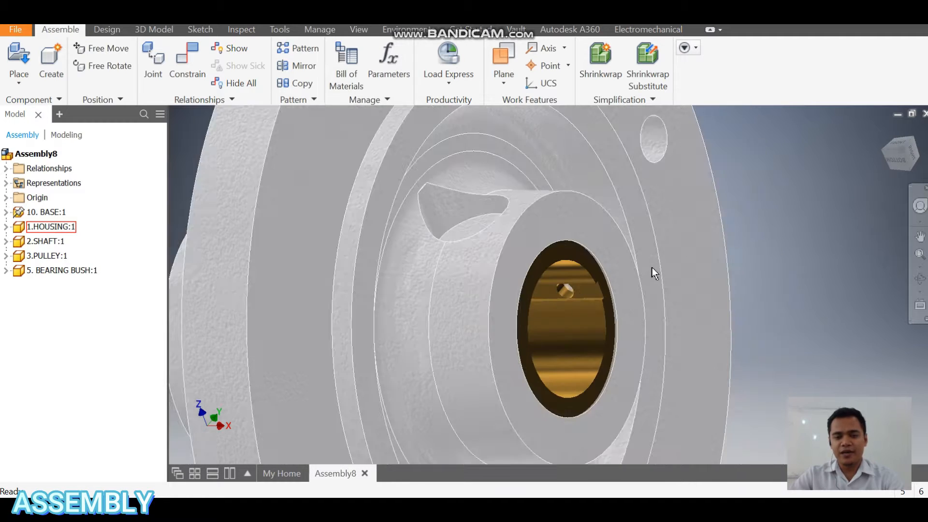
- Apply a Mate constraint between the axis of the bearing bush's small radial hole and the axis of the housing hub's oil hole
scroll(651, 269, down, 3)
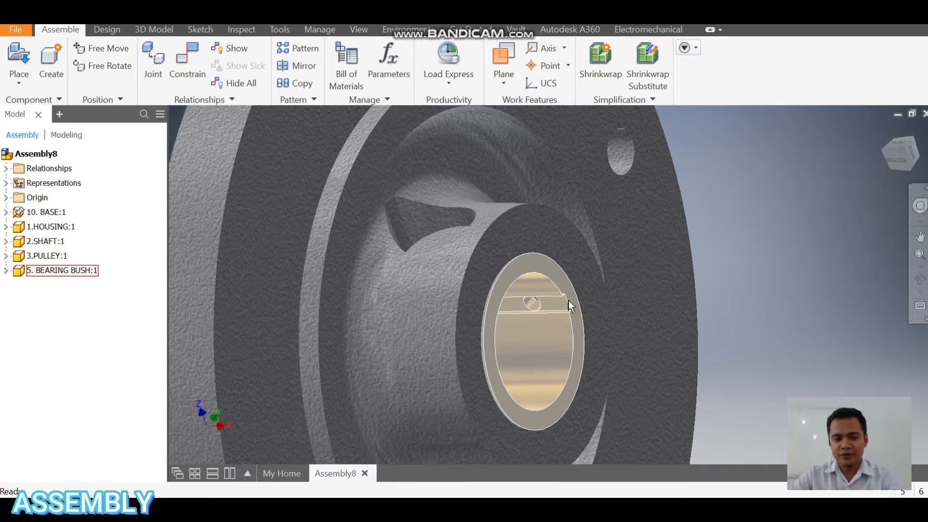
drag(570, 303, 492, 304)
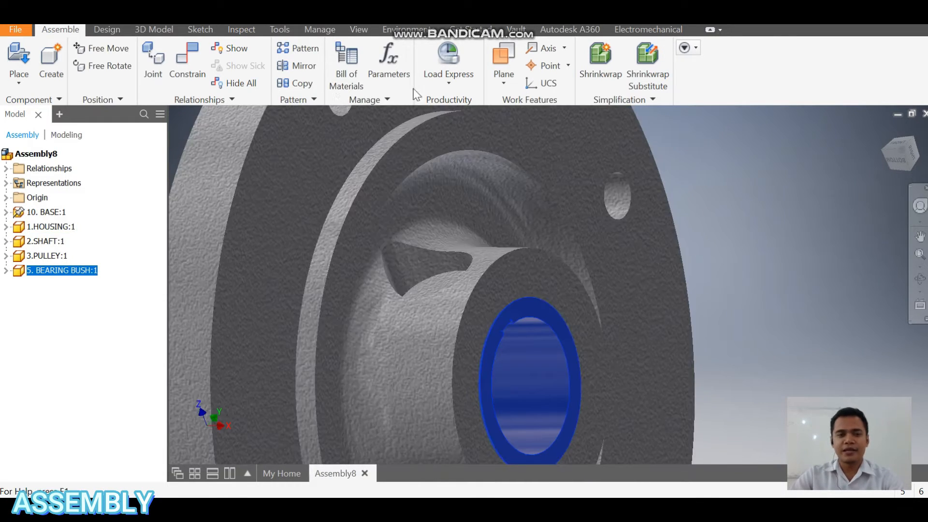
click(193, 86)
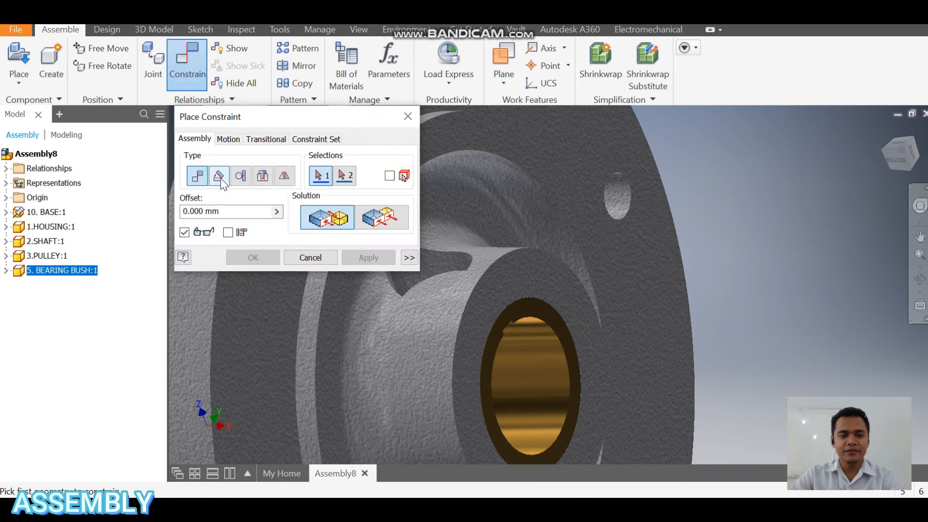
middle_drag(594, 253, 711, 252)
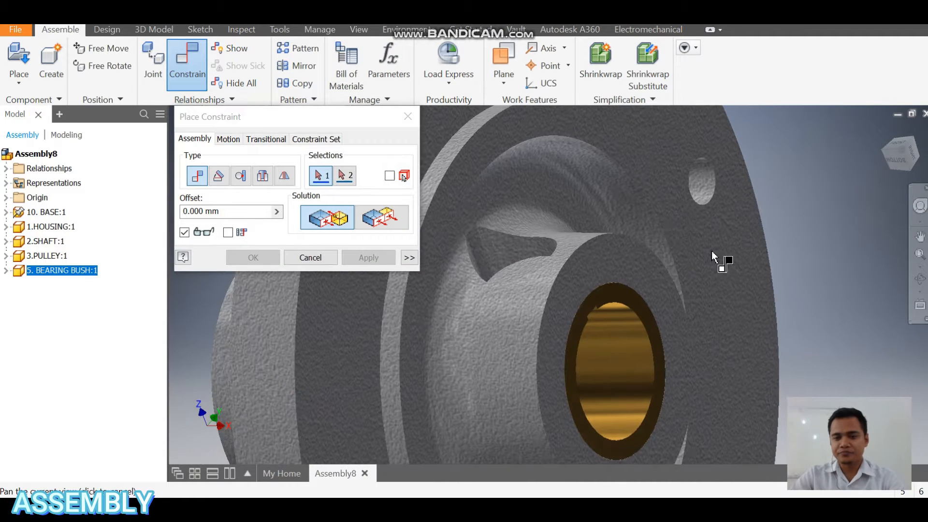
click(920, 280)
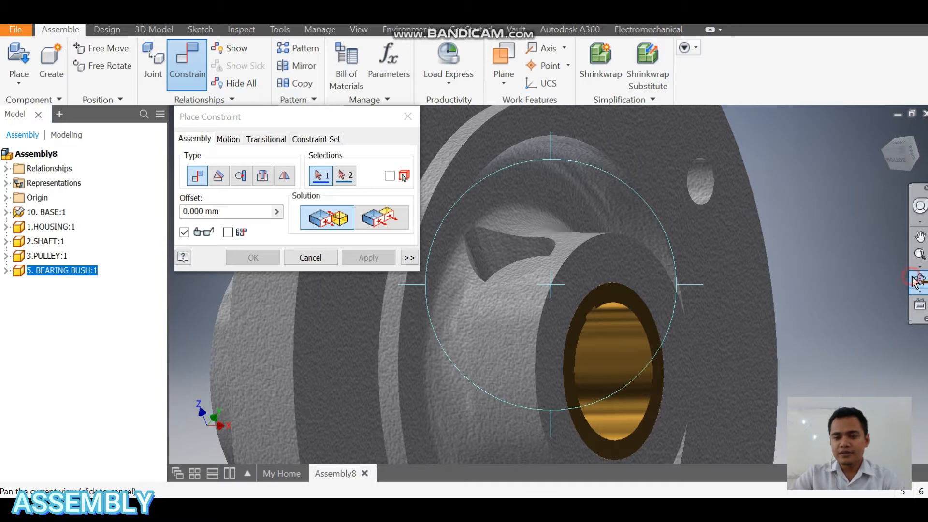
drag(617, 267, 610, 309)
middle_drag(605, 411, 551, 300)
scroll(576, 403, down, 3)
middle_drag(576, 403, 551, 312)
scroll(551, 311, down, 2)
drag(551, 309, 514, 328)
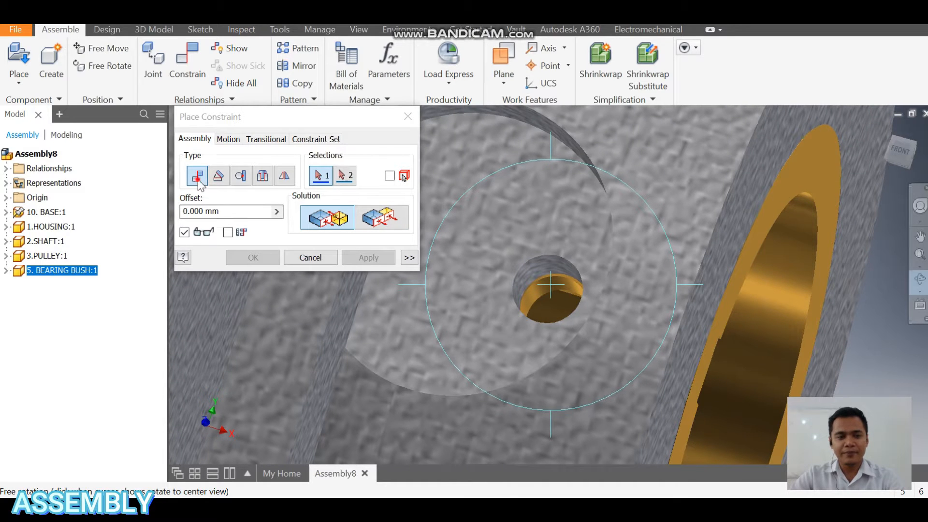
key(Escape)
click(531, 277)
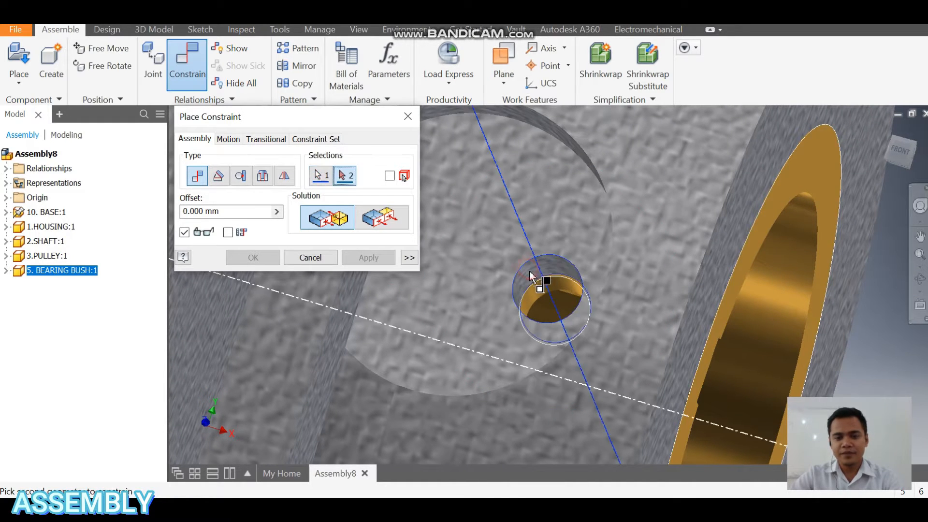
click(562, 289)
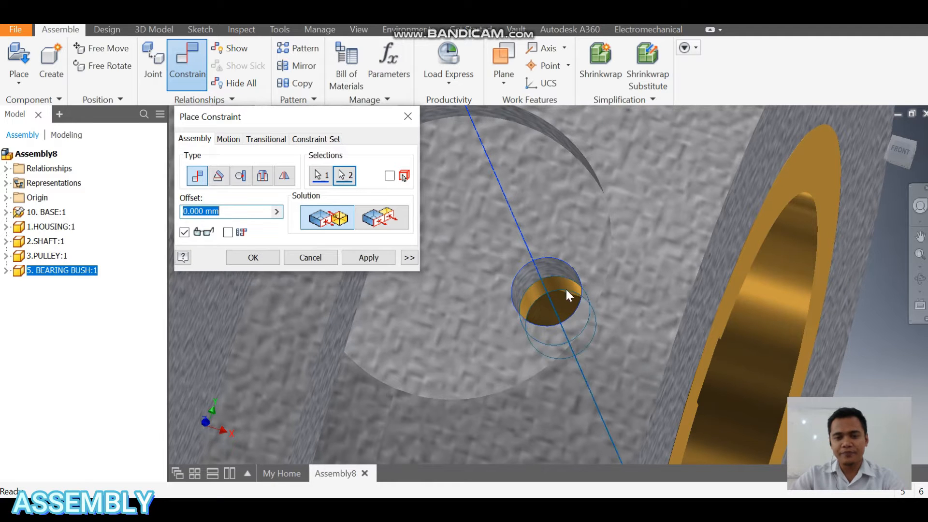
click(360, 258)
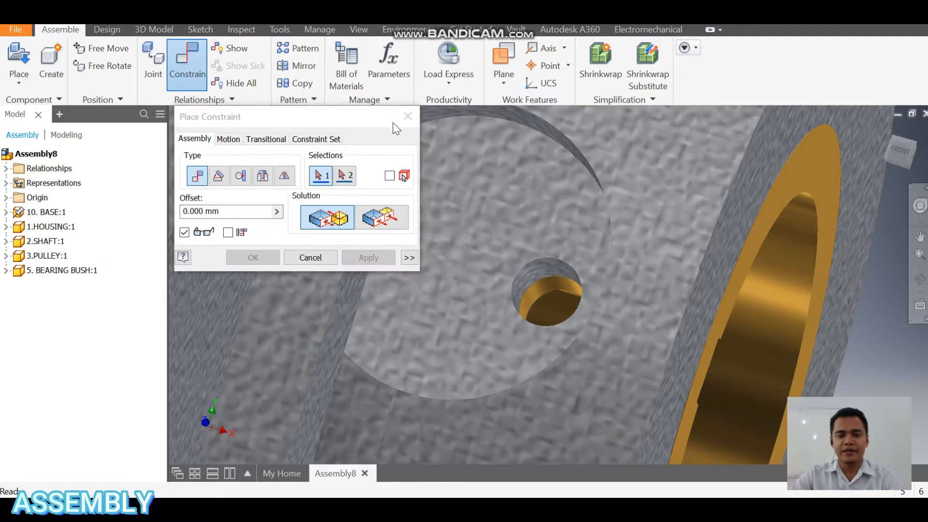
click(408, 116)
- Apply an Insert constraint with the opposed solution between the housing flange's raised circular shoulder edge and the base plate's circular recess edge
scroll(547, 245, down, 4)
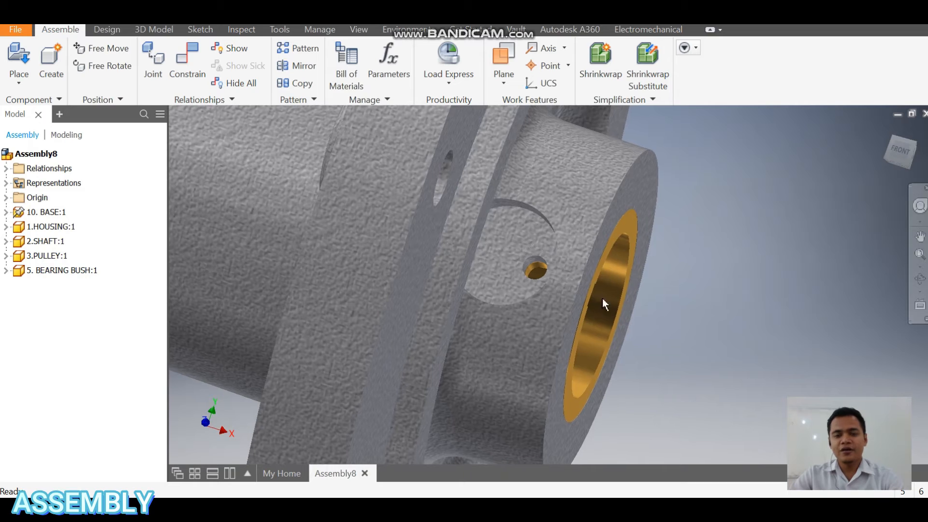
scroll(600, 304, down, 4)
middle_drag(607, 332, 578, 264)
scroll(657, 295, down, 5)
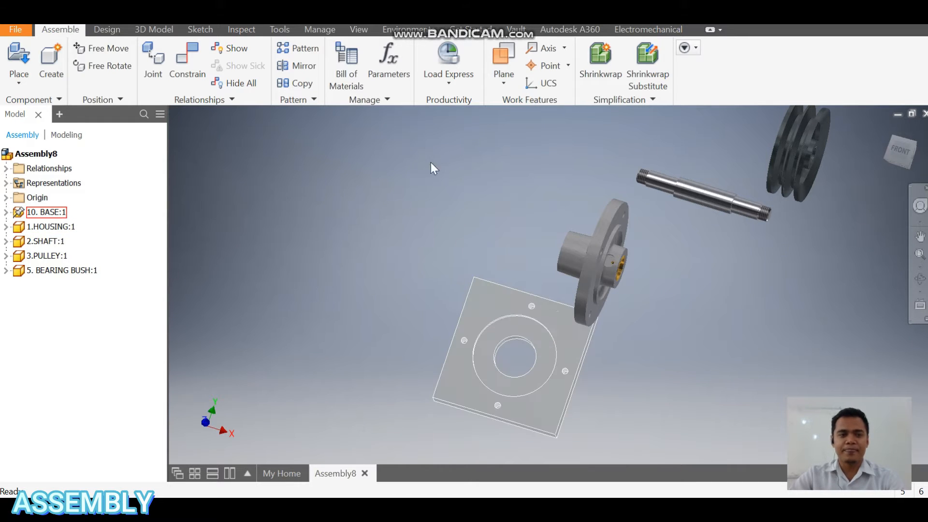
click(187, 63)
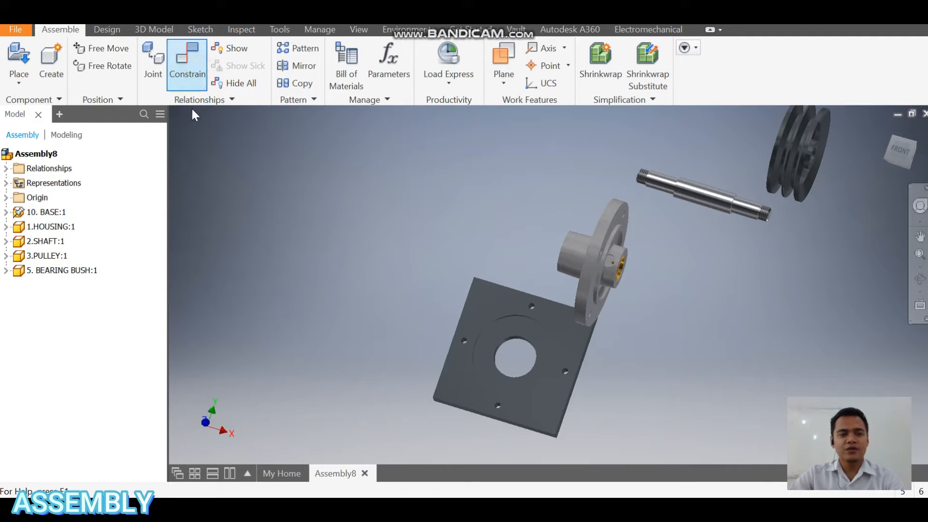
click(264, 177)
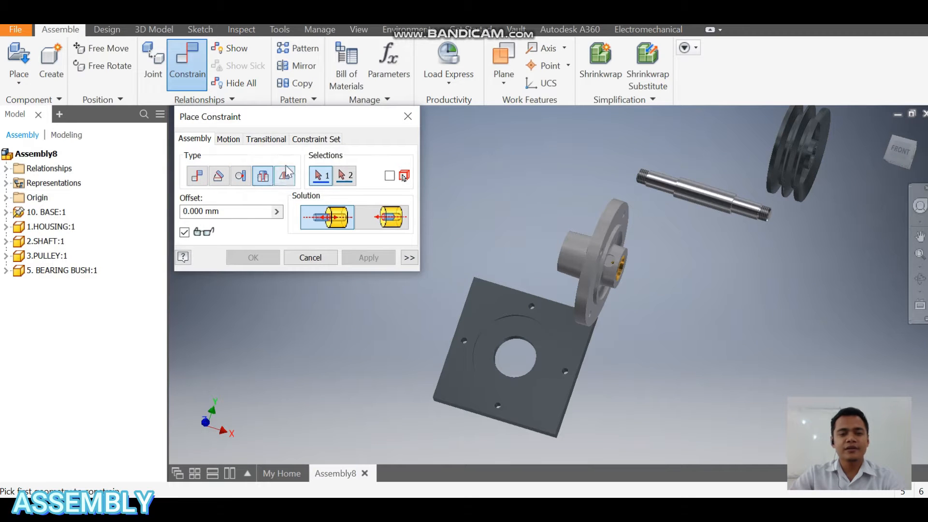
scroll(625, 264, down, 5)
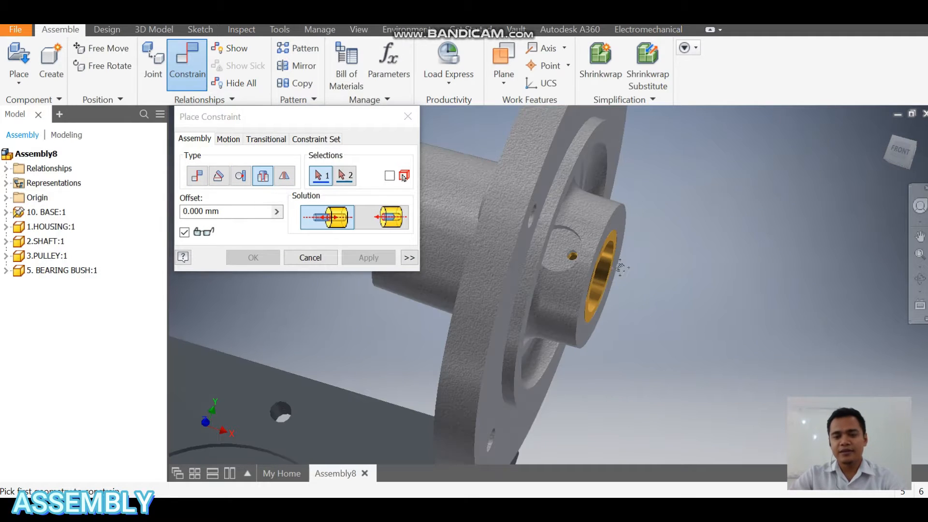
click(592, 271)
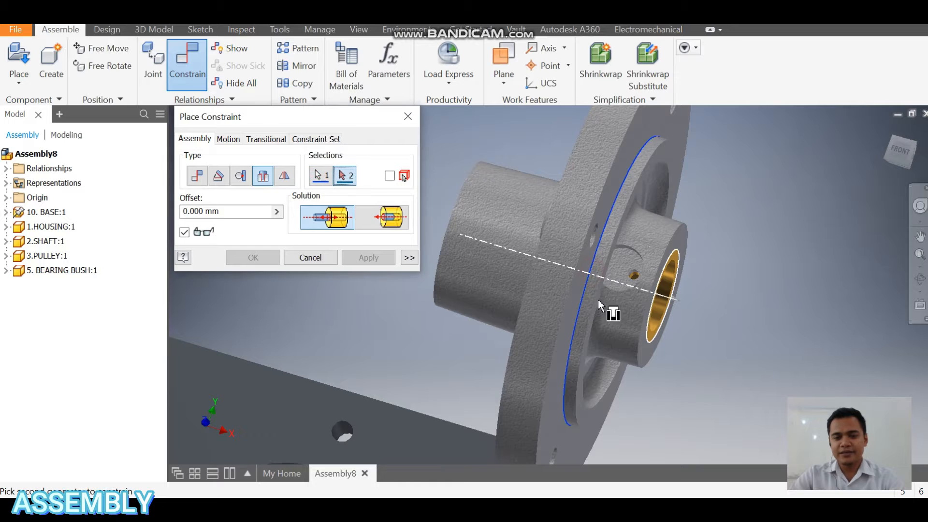
scroll(598, 299, up, 5)
click(504, 305)
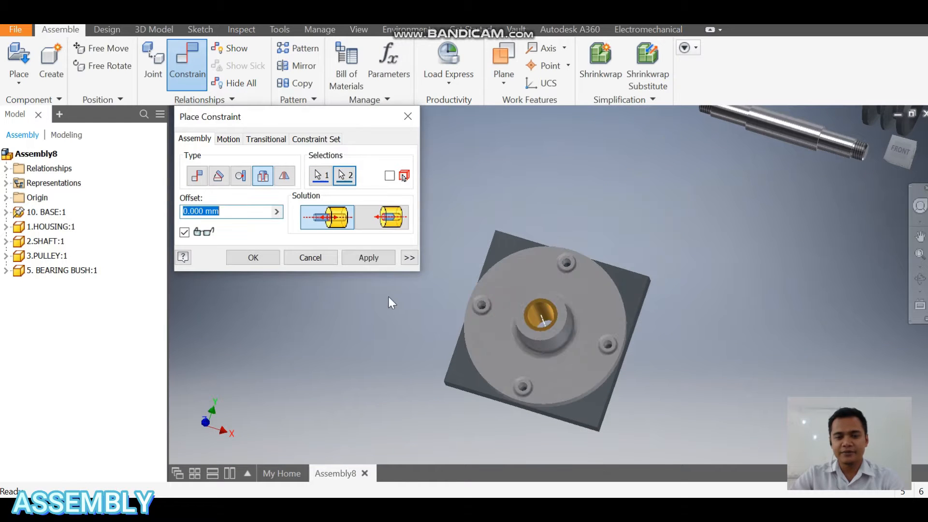
click(919, 278)
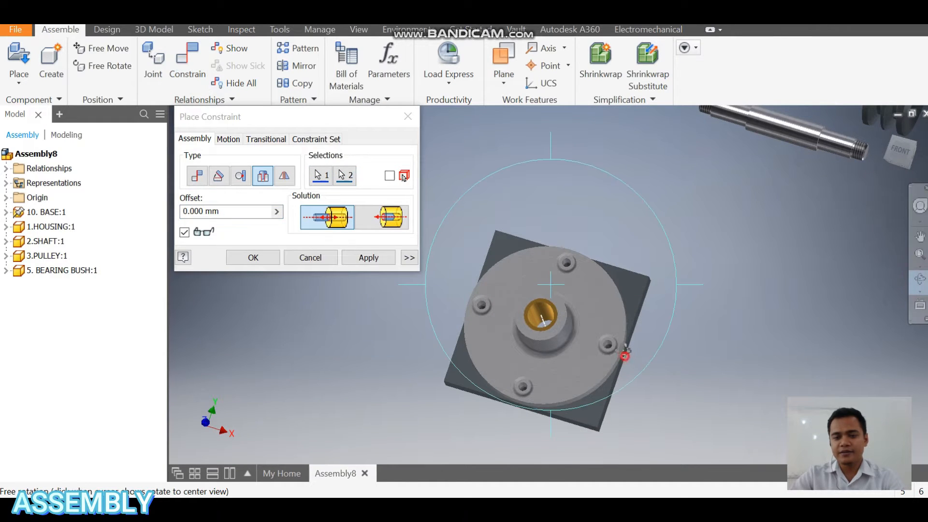
drag(541, 338, 554, 313)
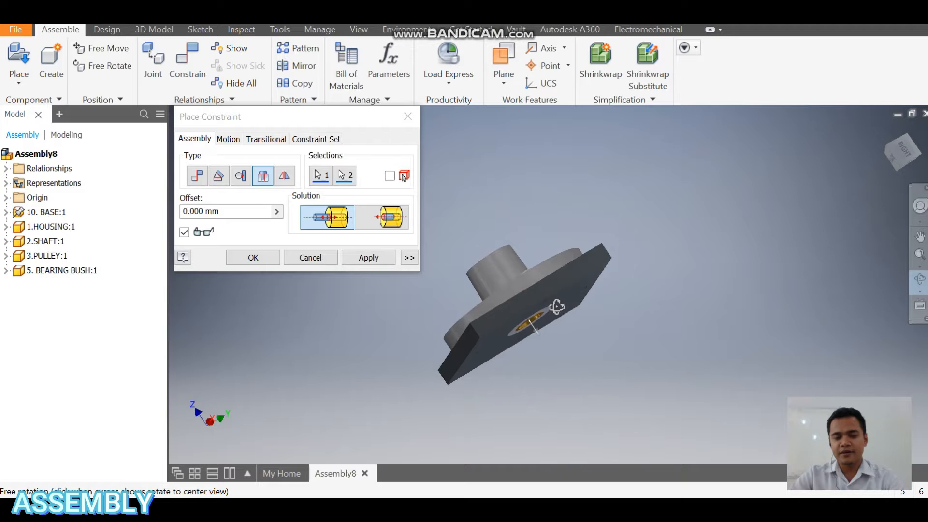
click(367, 257)
click(407, 116)
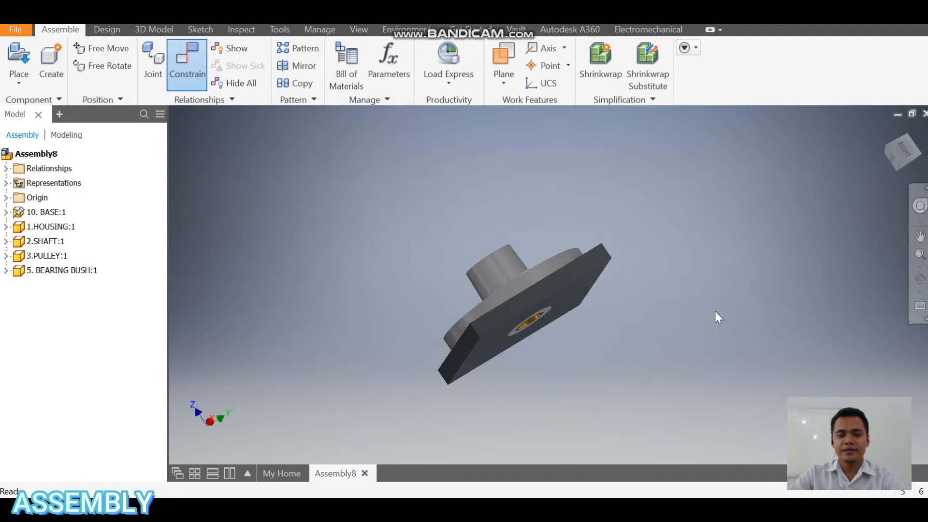
- Examine the housing seated on the base plate and check how a flange bolt hole lines up with the plate's hole
middle_drag(715, 313, 766, 317)
click(919, 278)
drag(613, 291, 664, 364)
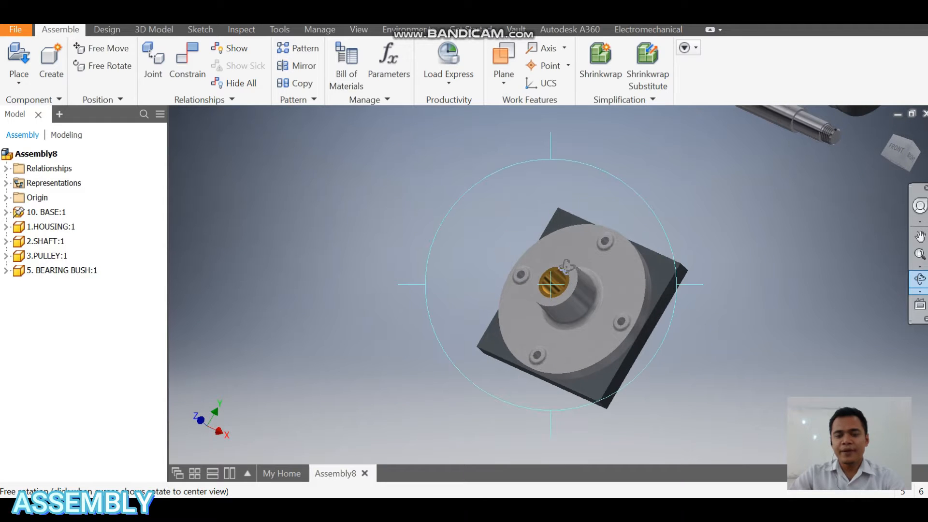
drag(671, 279, 628, 193)
scroll(595, 254, down, 1)
scroll(606, 247, down, 6)
middle_drag(630, 191, 602, 282)
drag(613, 271, 599, 330)
scroll(596, 327, down, 2)
scroll(592, 328, up, 1)
middle_drag(588, 326, 540, 292)
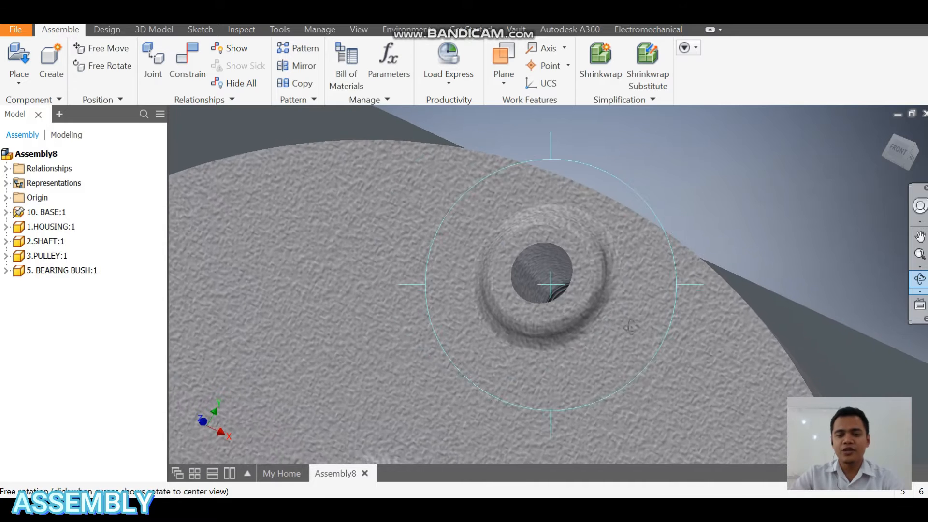
drag(598, 309, 631, 346)
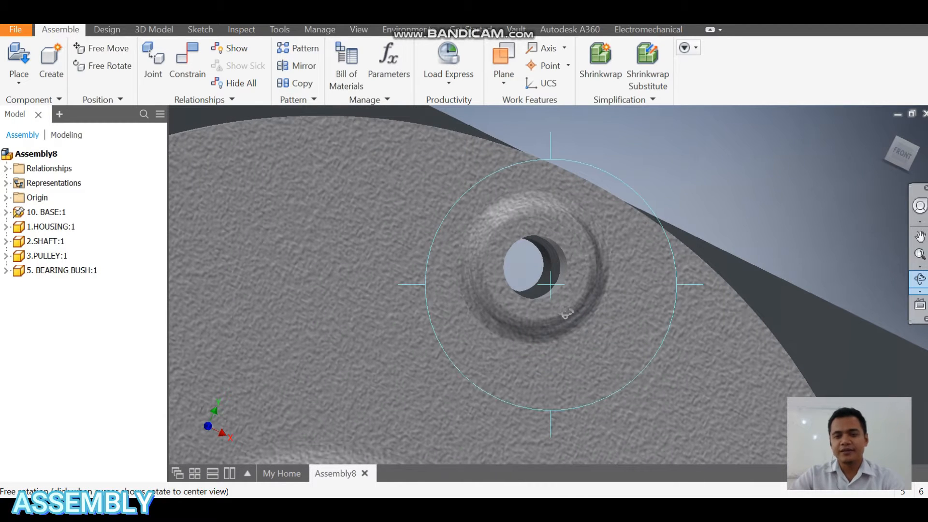
key(Escape)
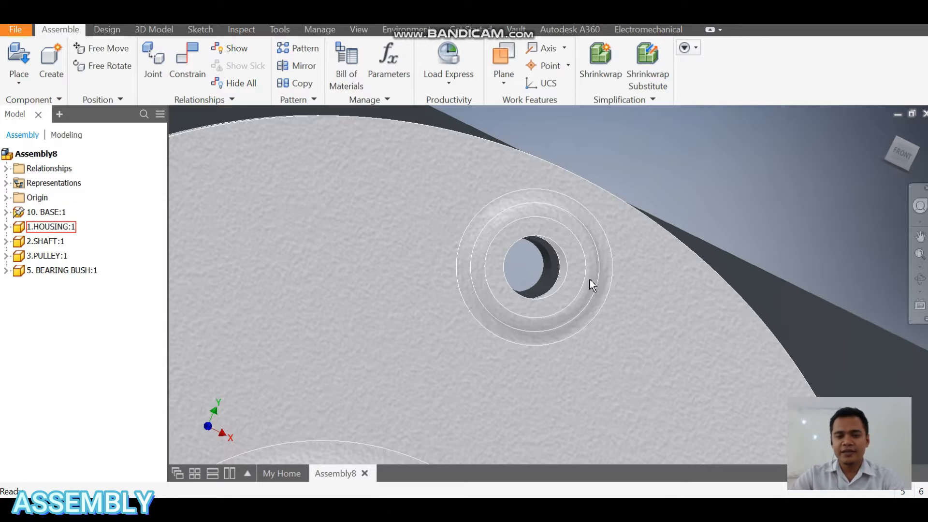
- Apply a Mate constraint between the axis of a housing flange bolt hole and the axis of the matching base plate hole
click(590, 278)
drag(590, 275, 574, 309)
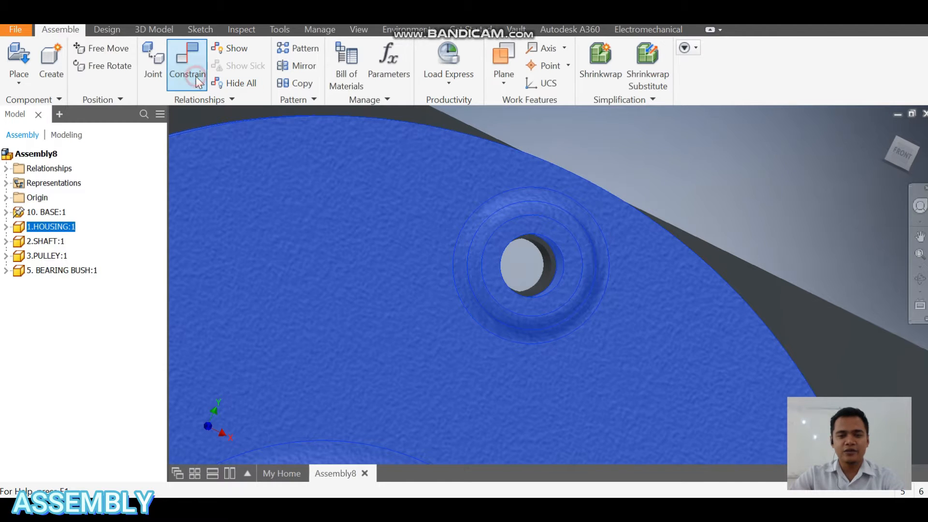
click(198, 82)
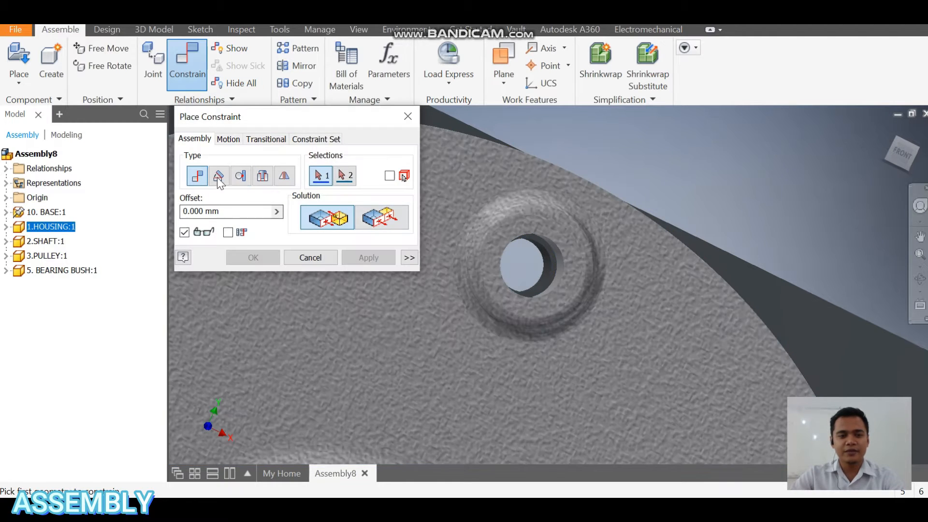
scroll(547, 268, up, 3)
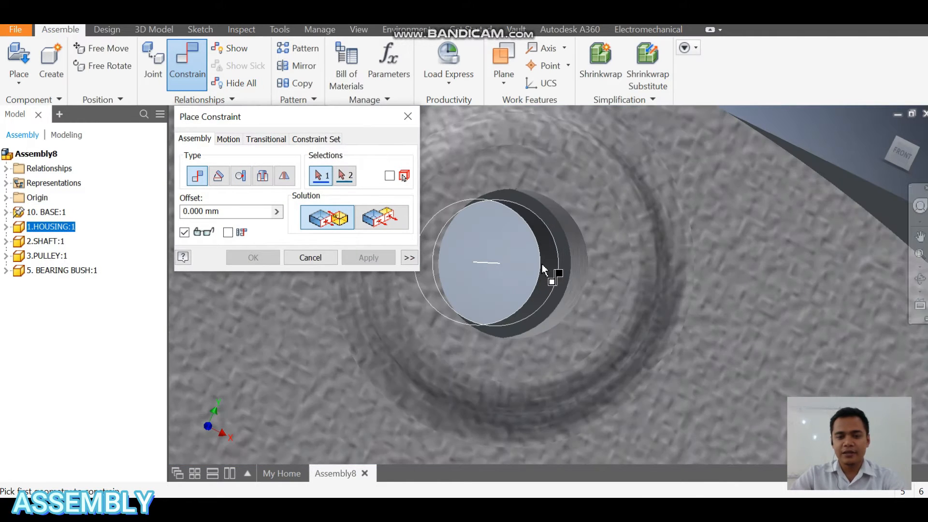
click(551, 270)
click(574, 260)
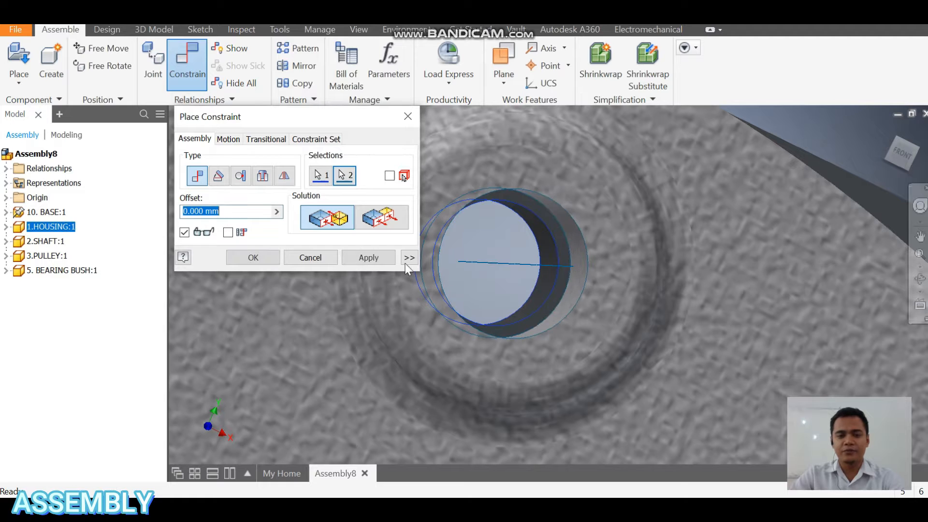
click(370, 258)
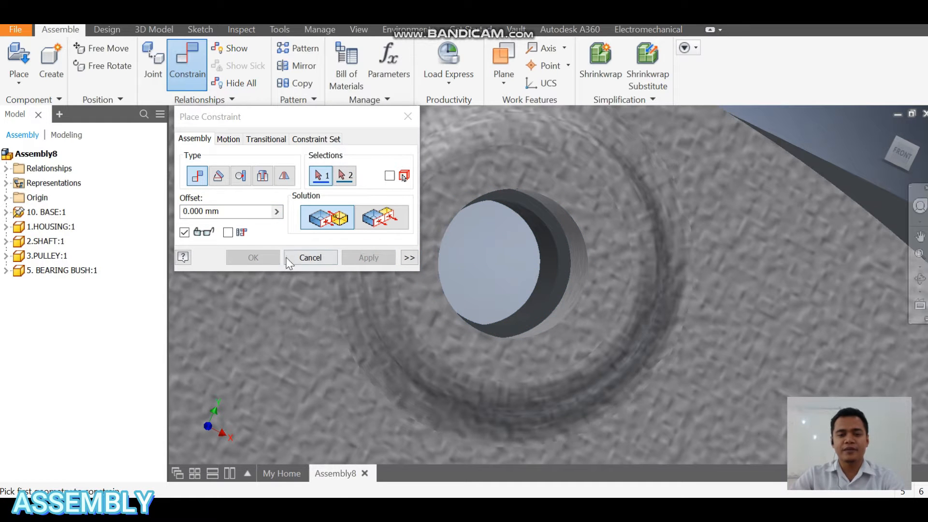
click(408, 120)
- Examine the aligned bolt holes of the housing and base, and inspect the shaft up close from the front
scroll(551, 268, down, 3)
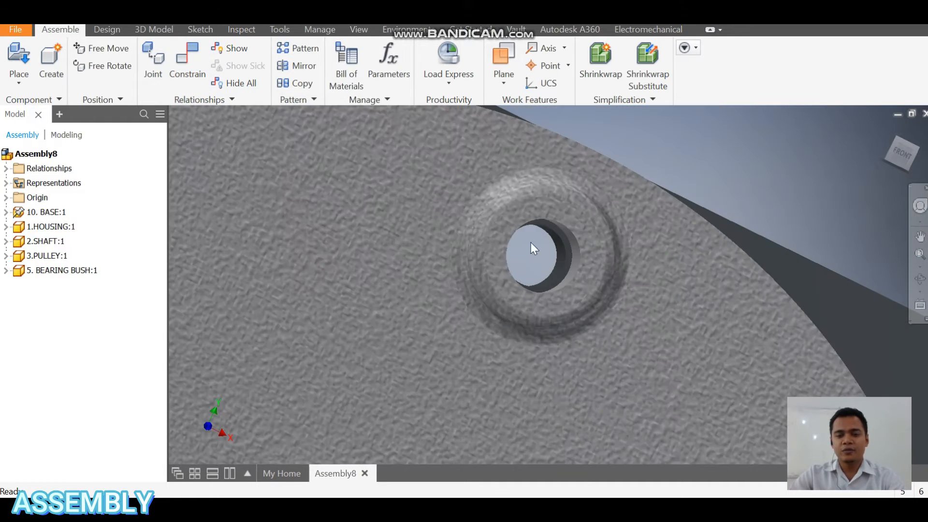
scroll(556, 246, up, 1)
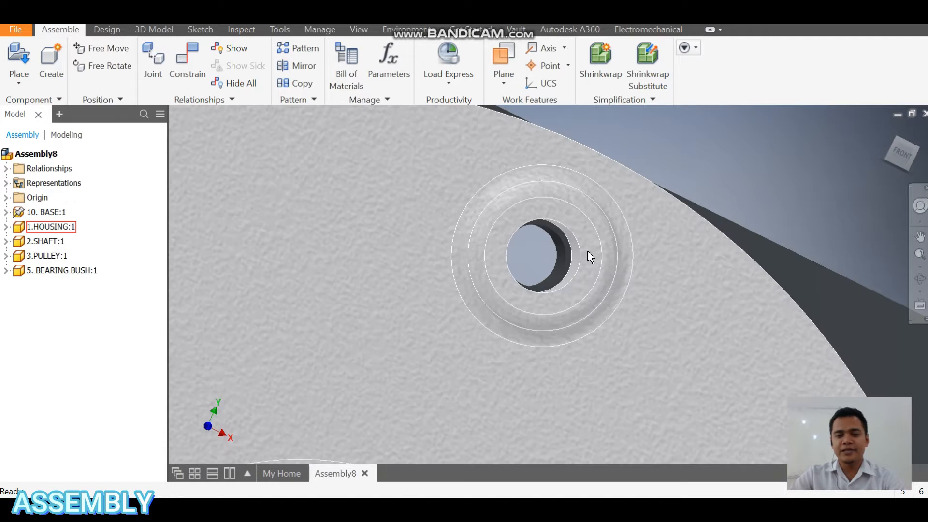
scroll(587, 262, down, 3)
scroll(594, 270, down, 2)
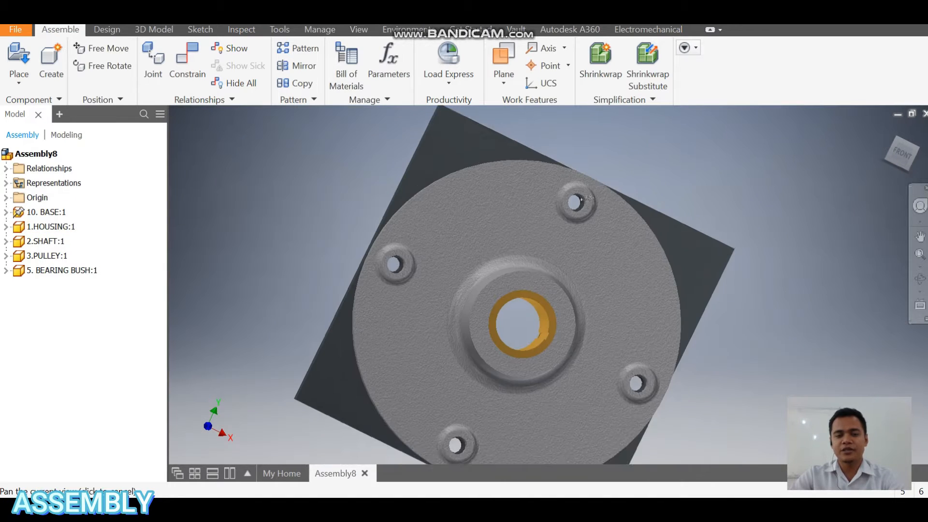
click(919, 278)
drag(558, 260, 297, 385)
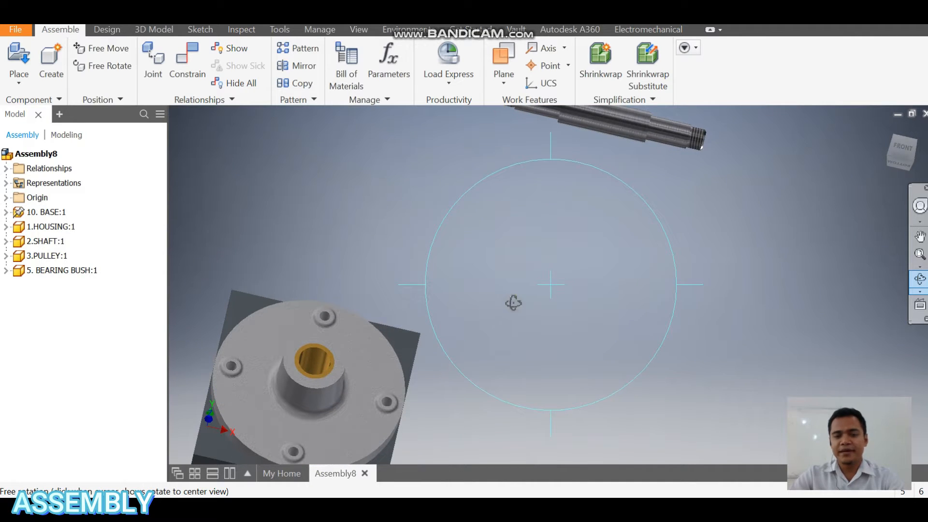
drag(513, 303, 527, 277)
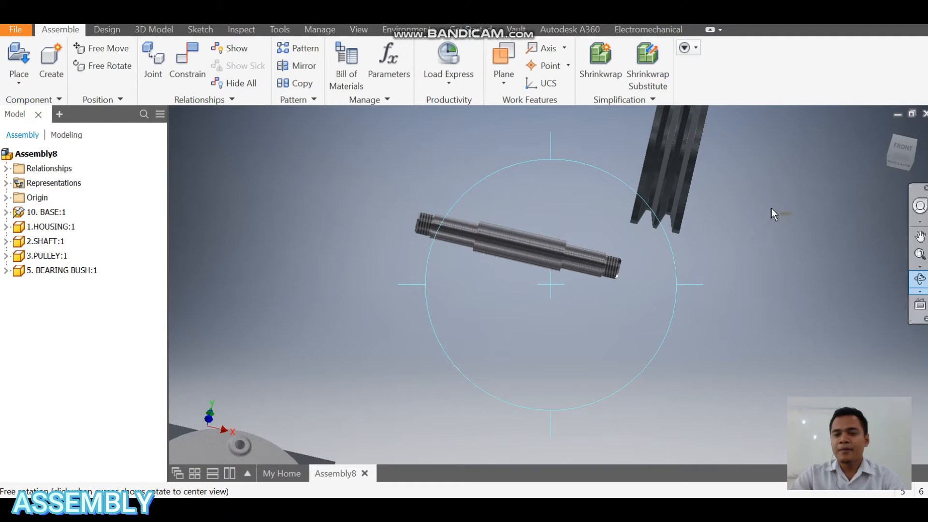
click(907, 150)
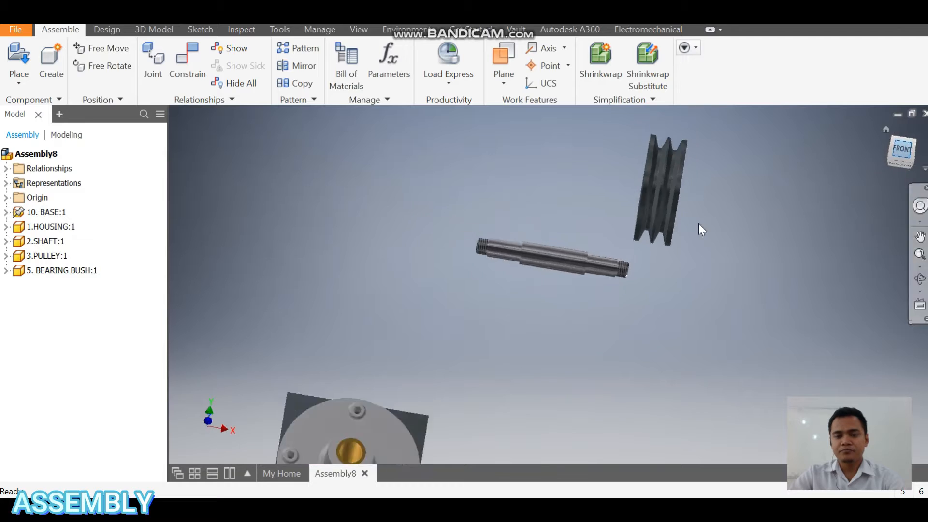
key(F2)
drag(522, 266, 506, 314)
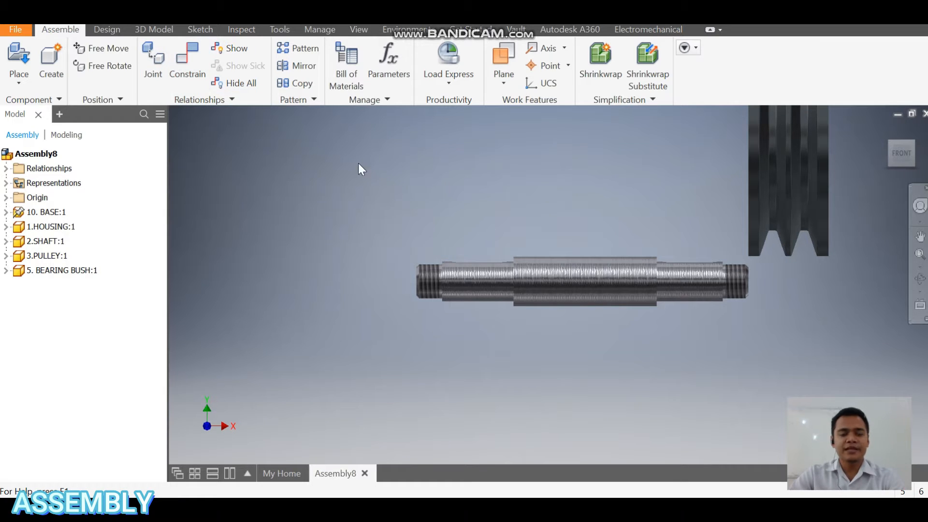
- Measure the length of the shaft's left reduced section, from the thread's end edge to the central shoulder
click(234, 33)
click(133, 56)
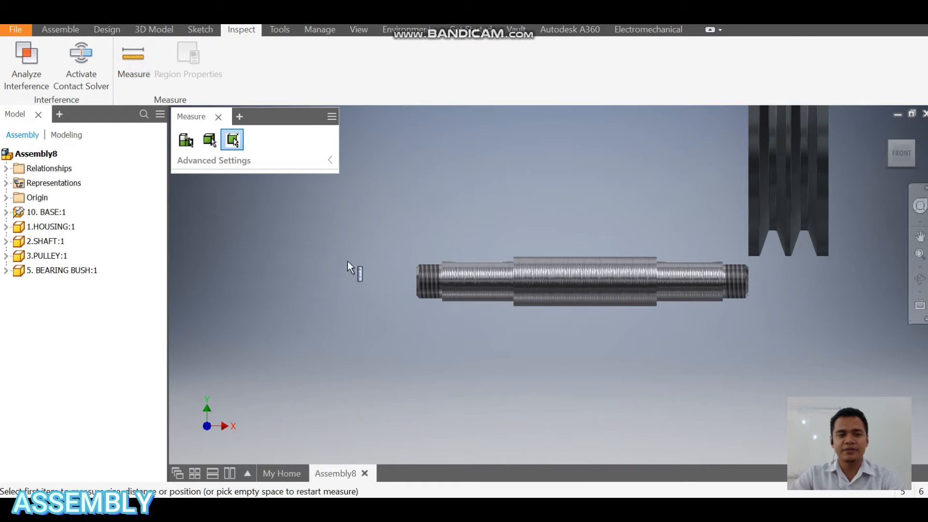
scroll(439, 284, up, 3)
click(443, 283)
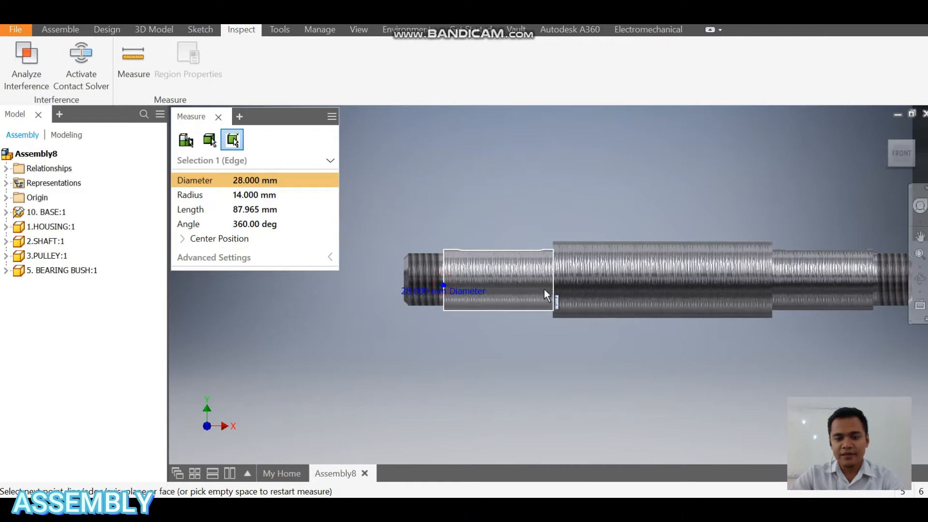
click(553, 288)
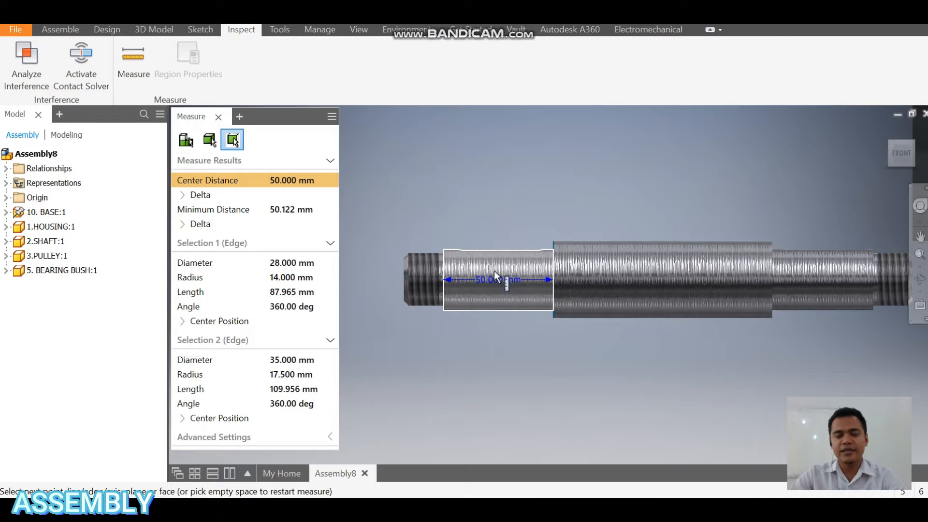
- Measure the length of the shaft's right reduced section, from the central shoulder to the thread's end edge
scroll(511, 282, down, 2)
middle_drag(511, 284, 424, 287)
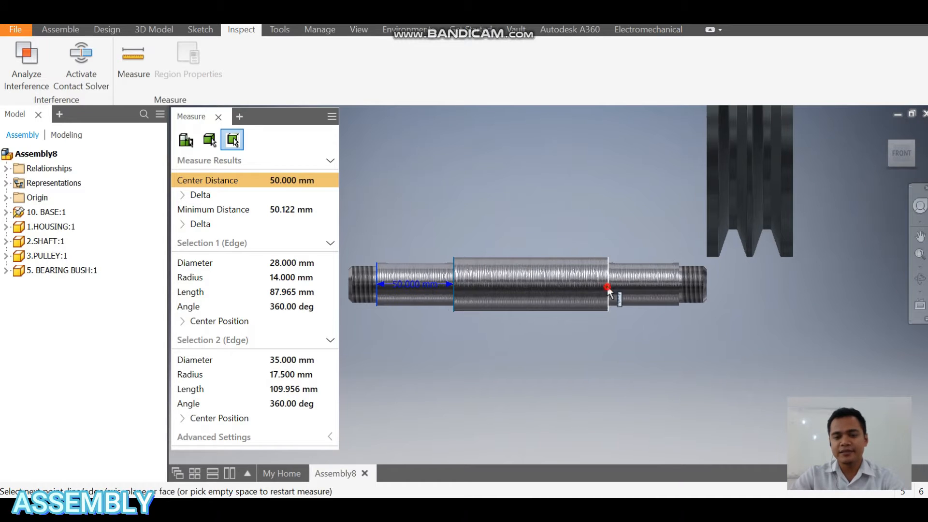
click(607, 289)
click(679, 285)
scroll(673, 301, down, 2)
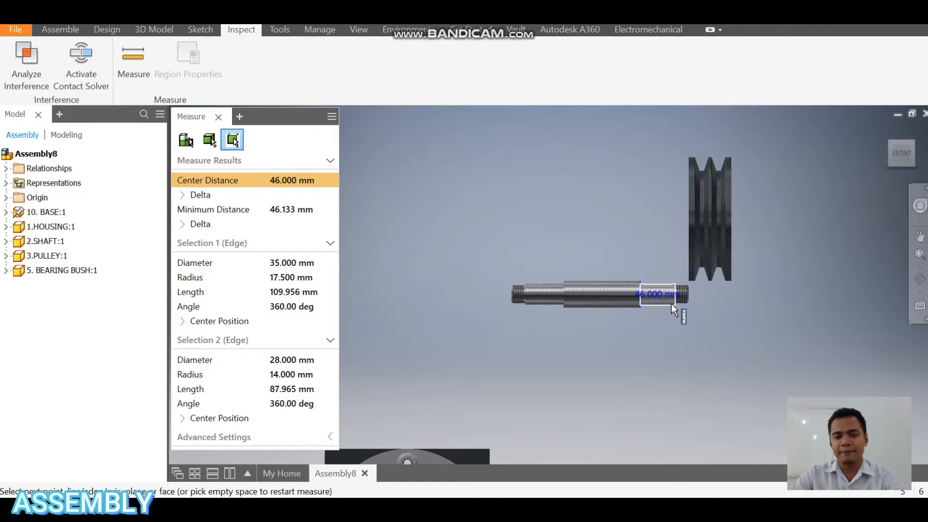
key(Escape)
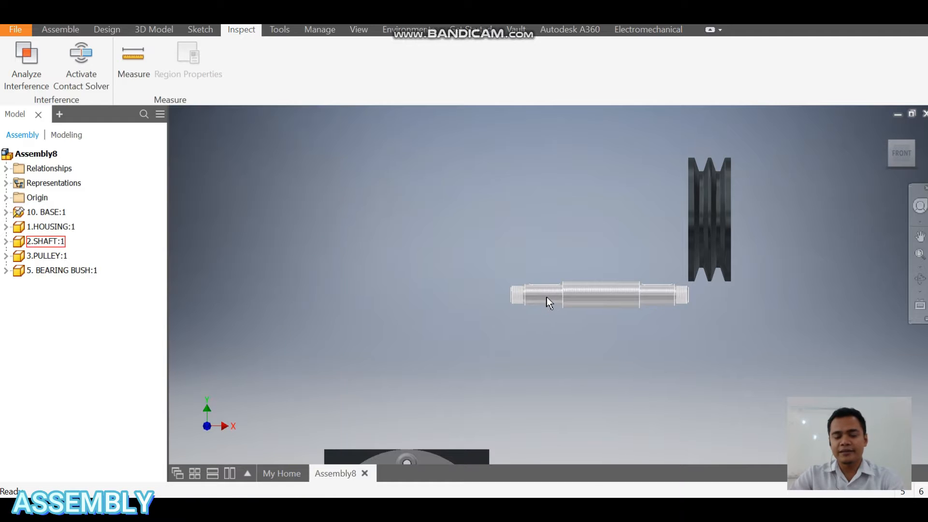
- Apply an Insert constraint with the aligned solution between the shaft's shoulder edge at the longer reduced section and the bearing bush's inner edge
middle_drag(547, 297, 564, 185)
middle_drag(565, 312, 512, 359)
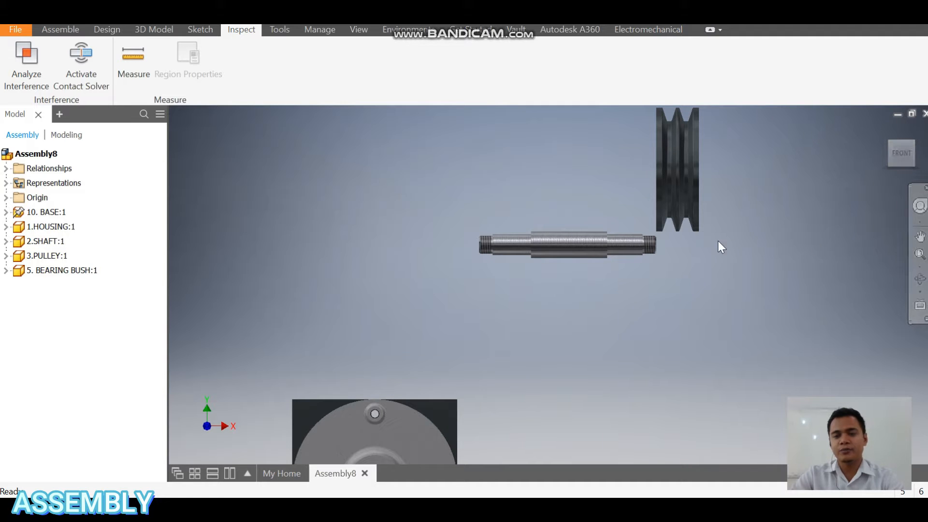
middle_drag(619, 317, 559, 261)
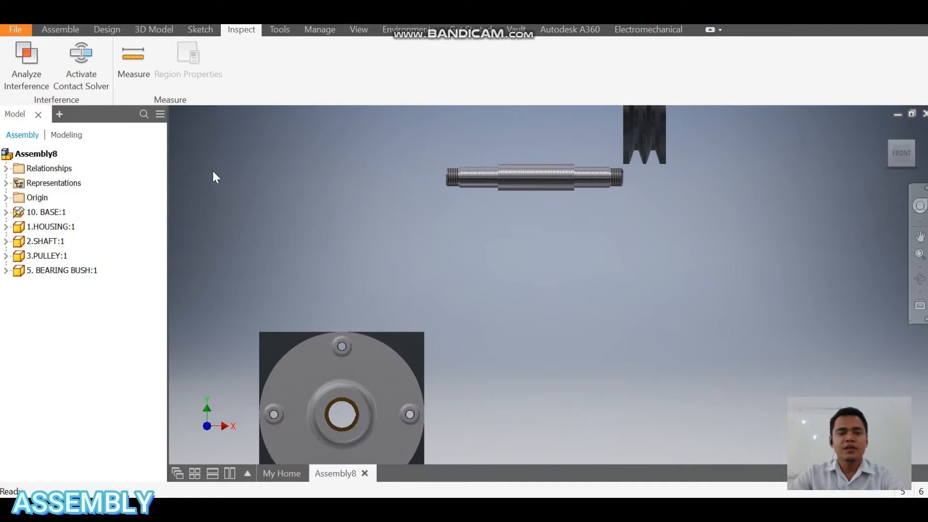
click(70, 33)
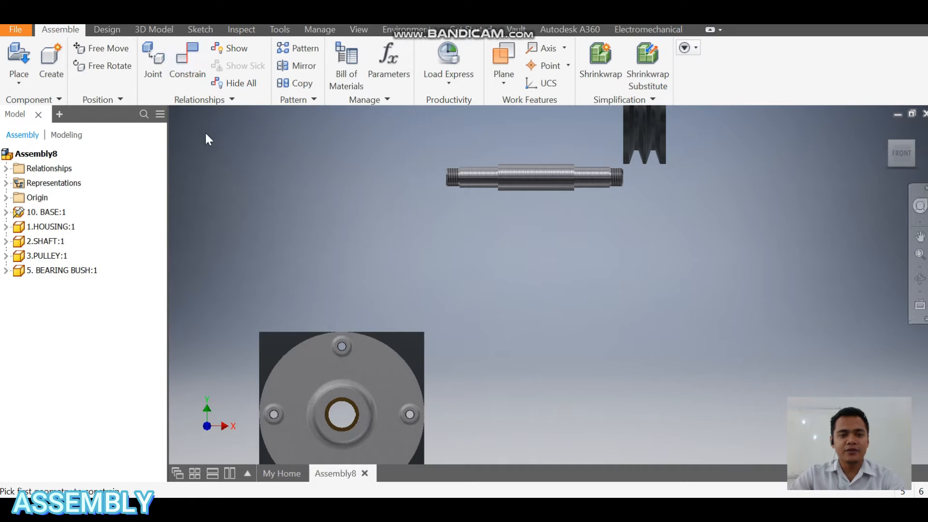
click(263, 176)
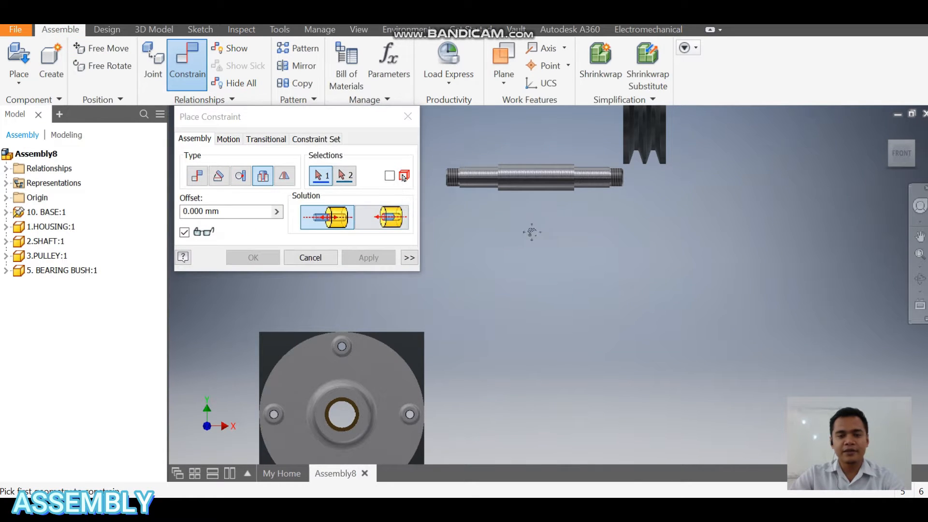
scroll(557, 241, up, 5)
scroll(509, 242, up, 4)
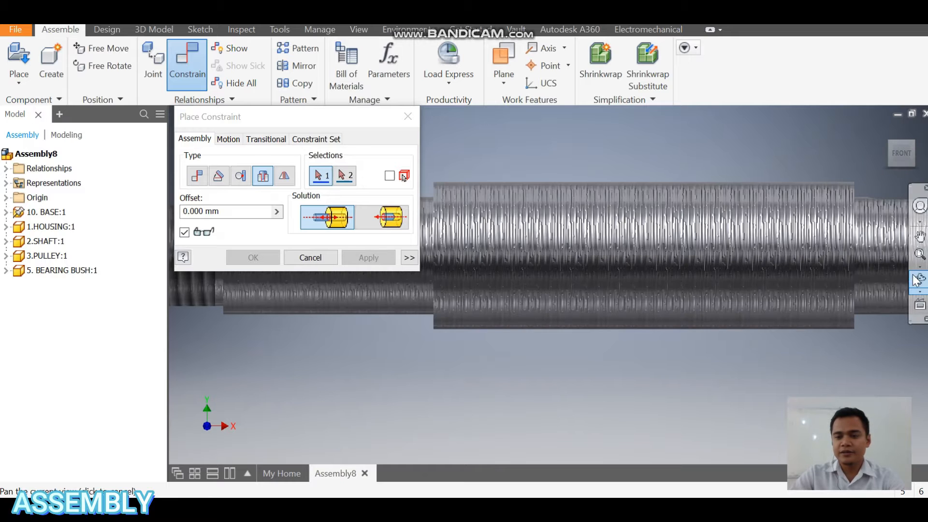
drag(644, 272, 569, 269)
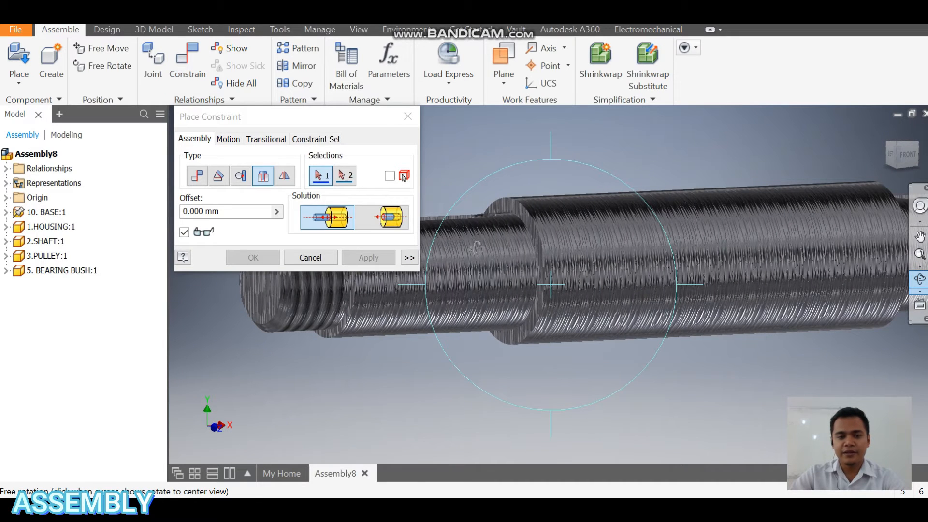
key(Escape)
click(540, 262)
scroll(550, 291, down, 5)
middle_drag(552, 289, 594, 136)
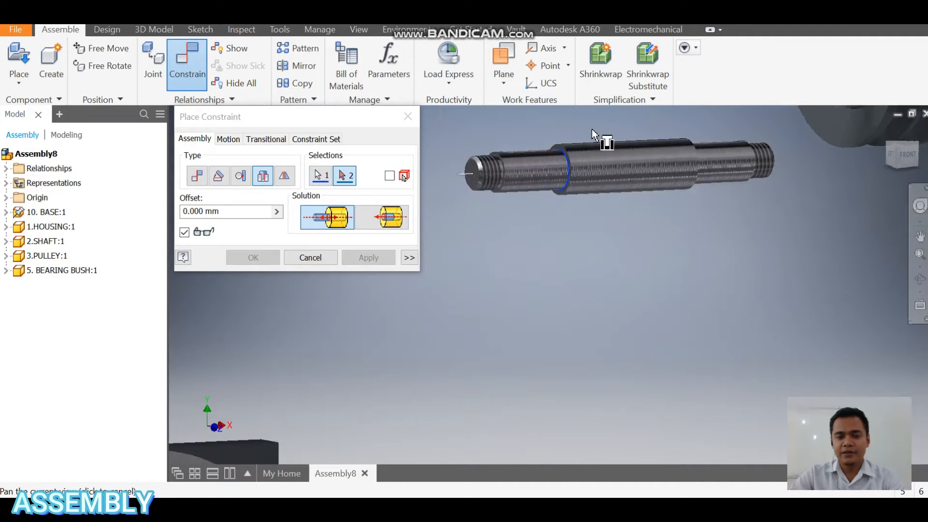
scroll(594, 140, down, 5)
middle_drag(601, 214, 647, 114)
scroll(470, 329, up, 5)
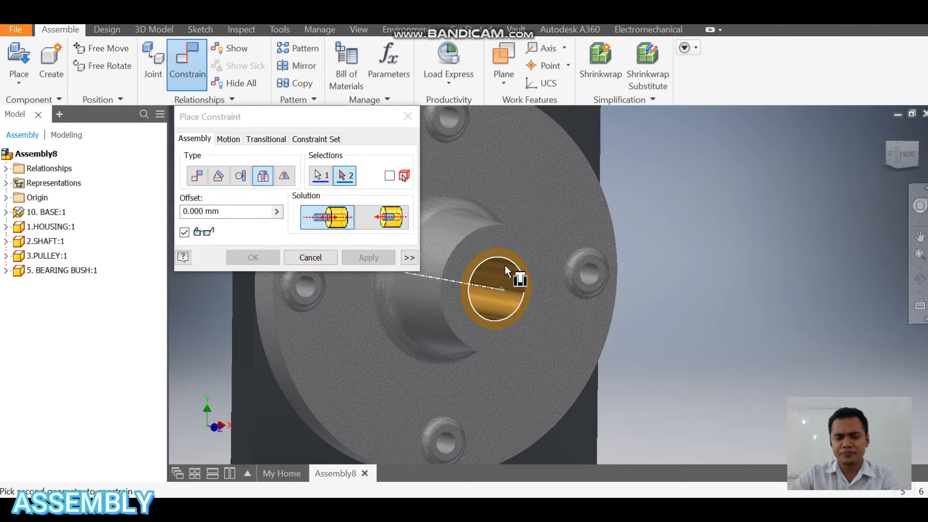
middle_drag(512, 279, 515, 291)
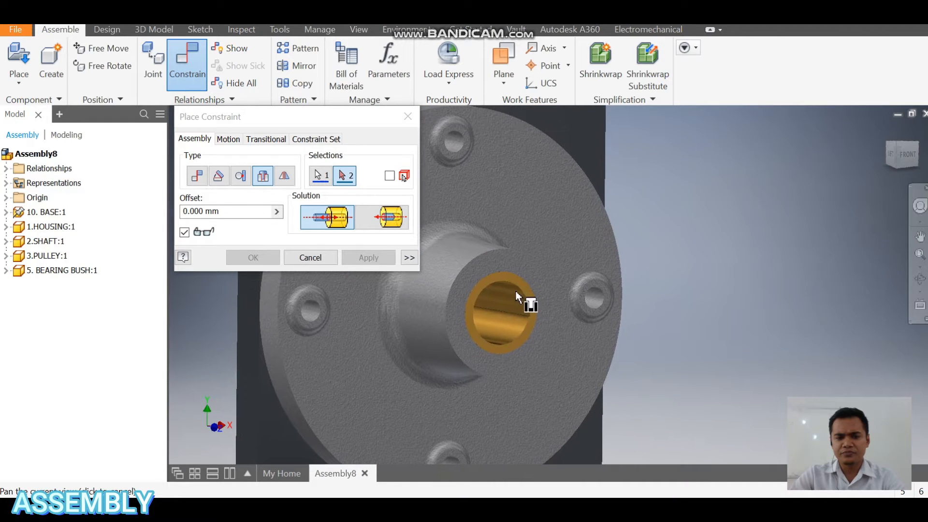
click(509, 284)
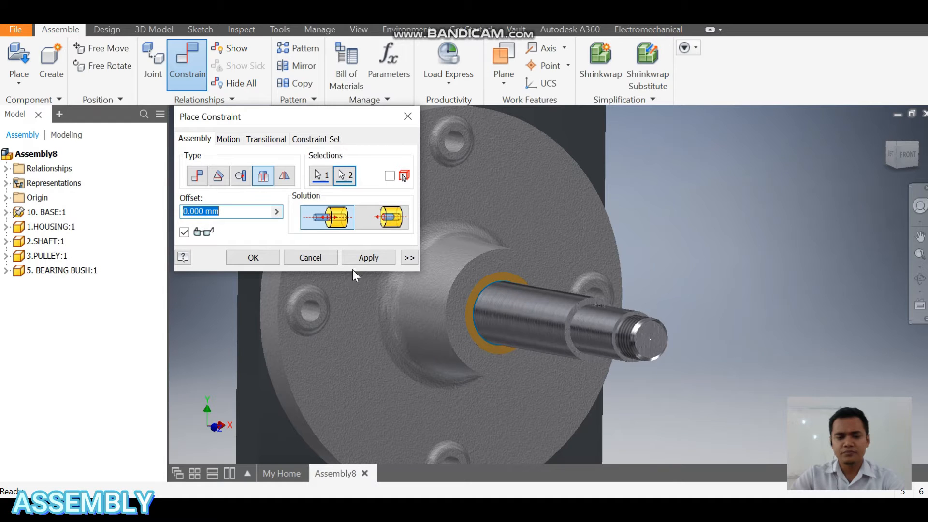
click(389, 223)
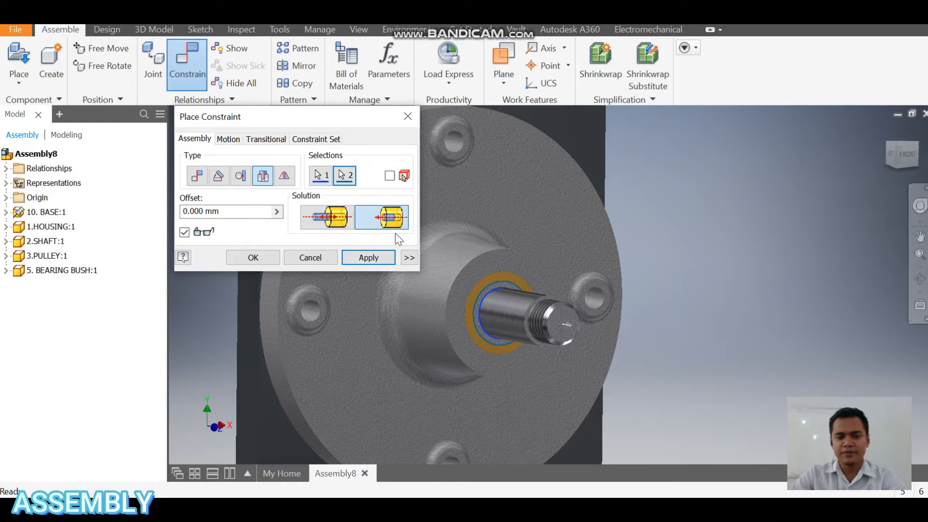
click(369, 258)
- Examine the shaft fitted through the housing and base from the side, and locate the loose pulley
scroll(676, 314, down, 3)
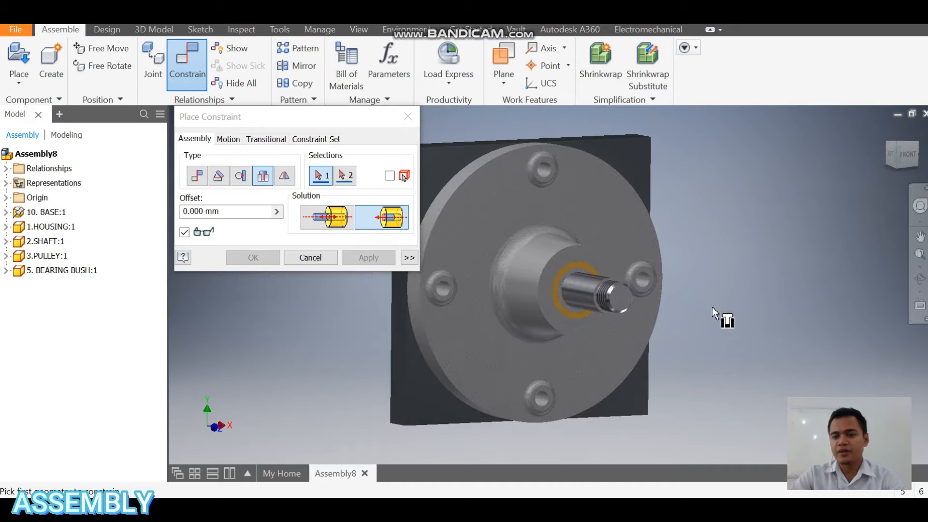
click(920, 279)
drag(599, 290, 525, 286)
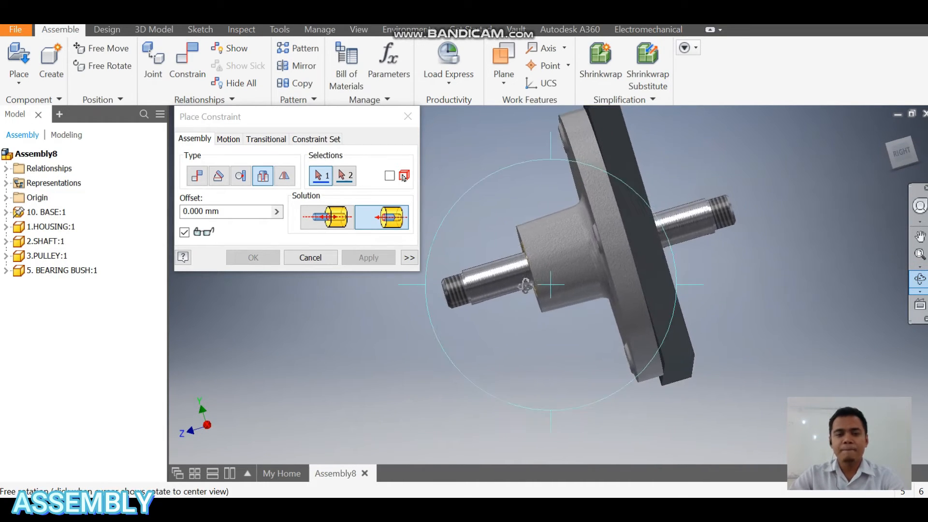
click(413, 122)
scroll(499, 282, down, 5)
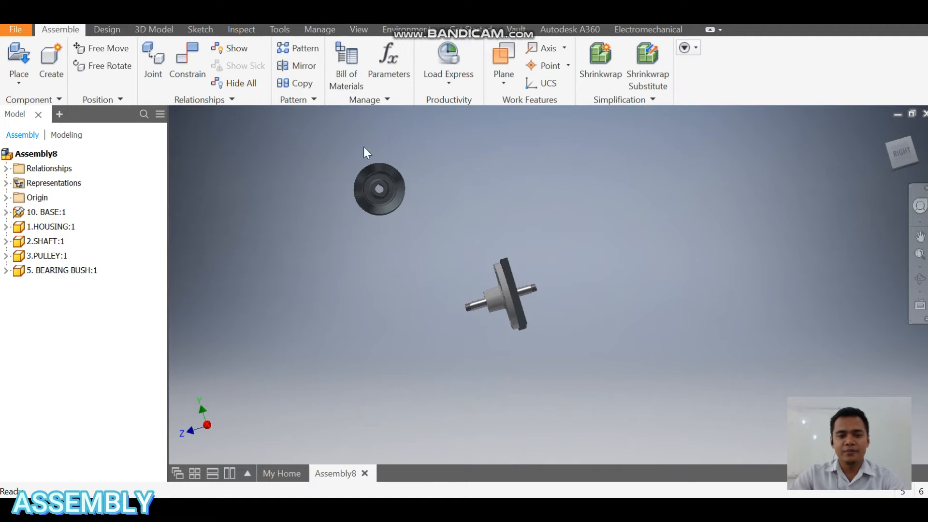
scroll(472, 309, up, 5)
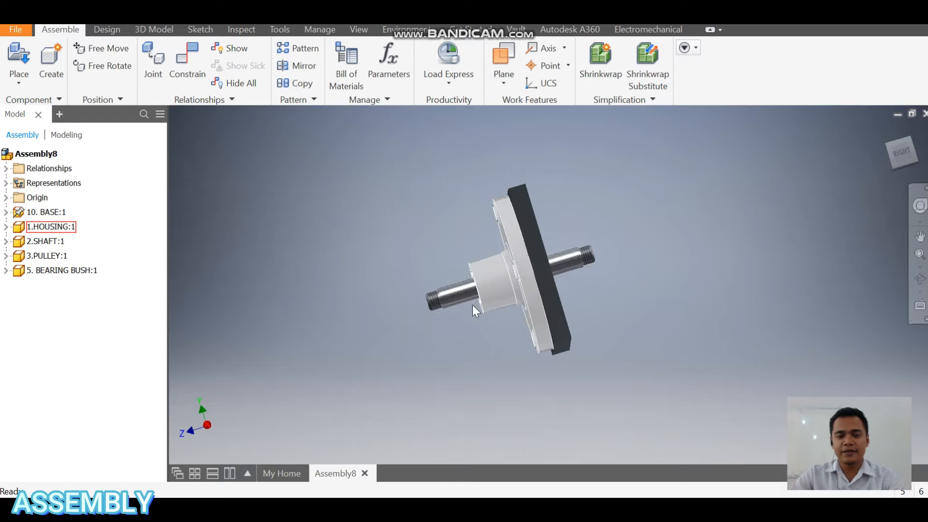
scroll(478, 291, down, 3)
middle_drag(502, 339, 532, 422)
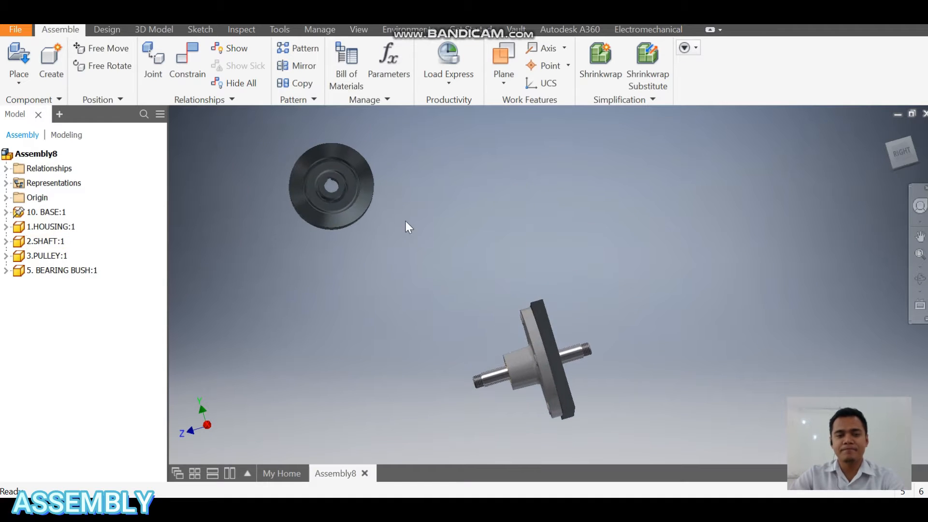
- Apply an Insert constraint with the opposed solution between the pulley's bore edge and the shaft's shoulder edge at the bearing bush
drag(502, 209, 496, 238)
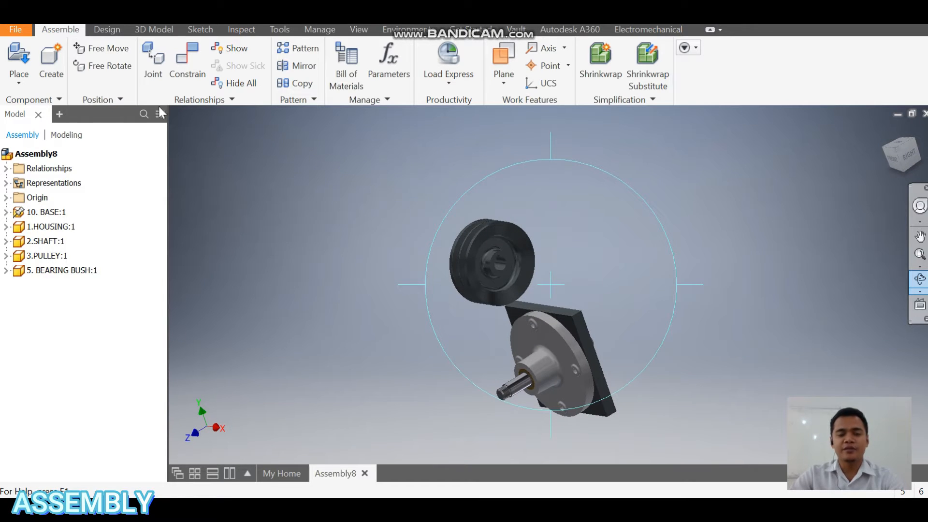
click(199, 72)
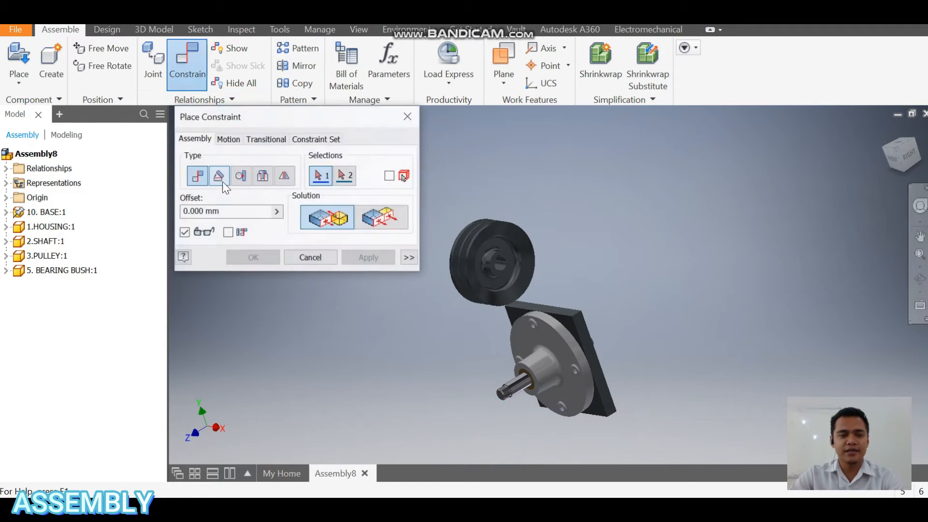
click(264, 179)
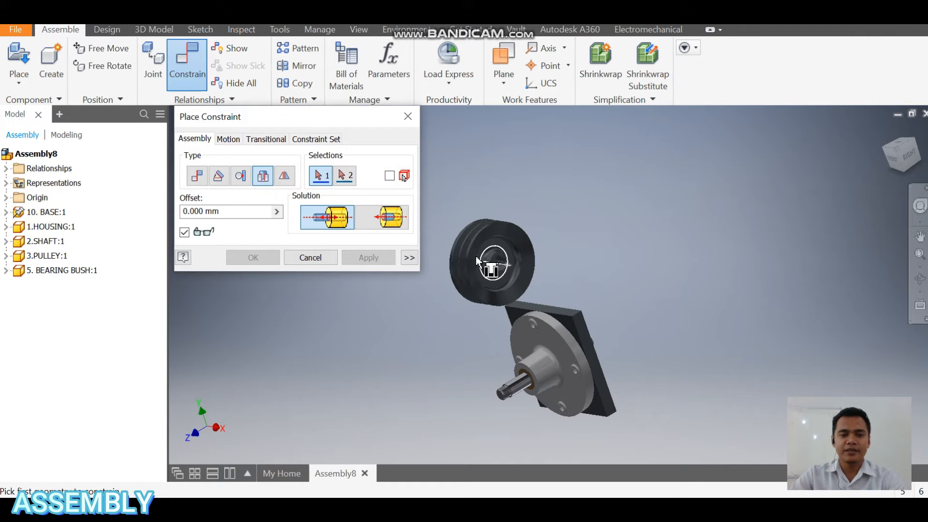
scroll(476, 256, up, 4)
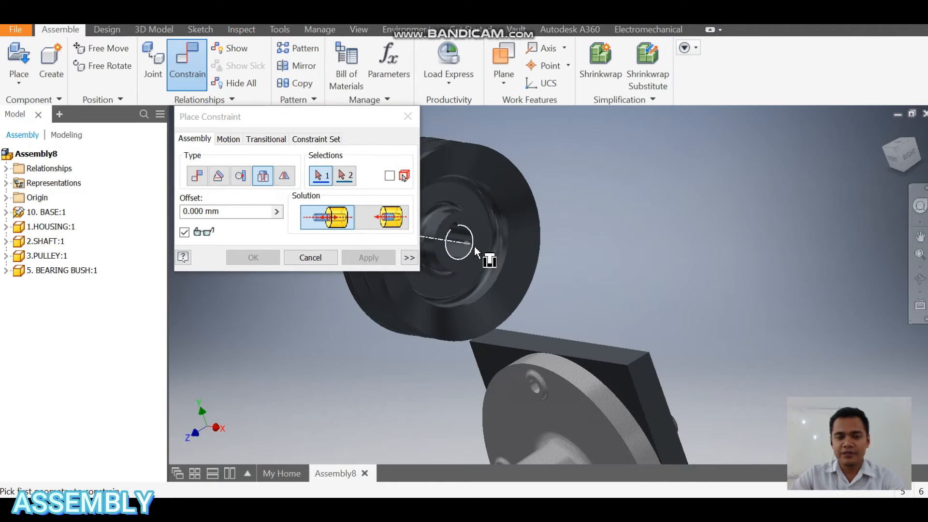
scroll(480, 265, down, 4)
middle_drag(481, 265, 545, 155)
scroll(565, 292, up, 4)
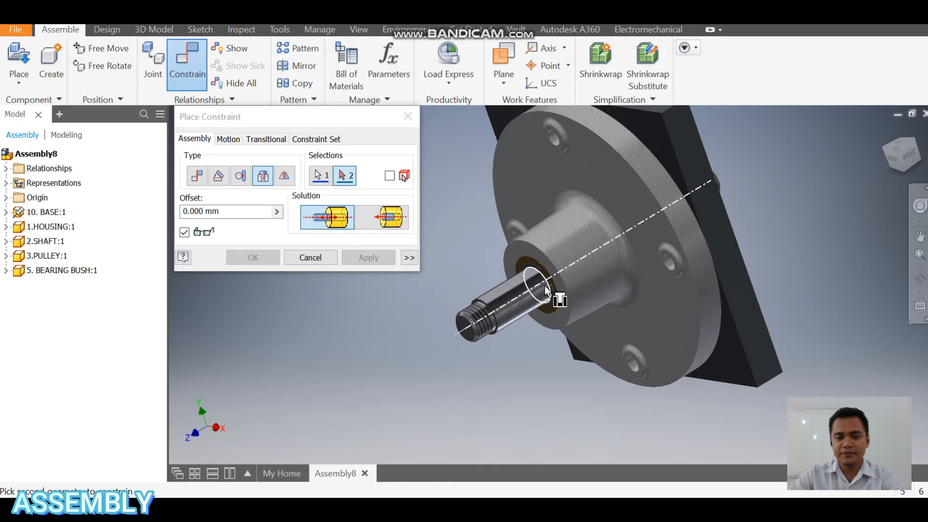
click(545, 287)
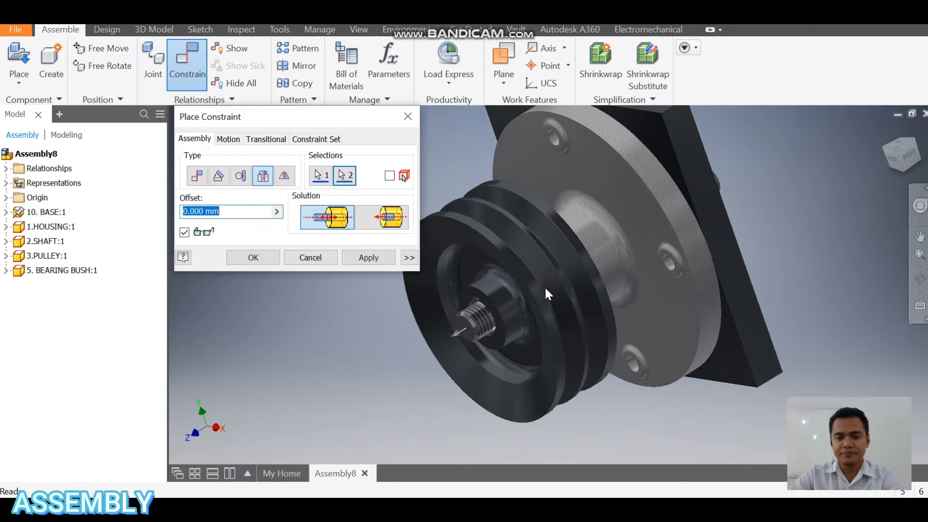
middle_drag(615, 263, 642, 244)
click(384, 261)
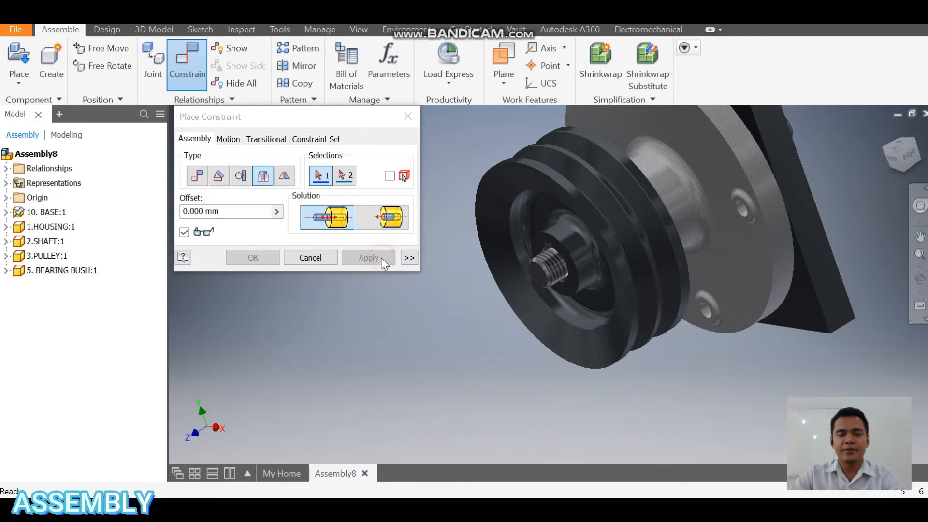
click(408, 117)
- Examine from the front how the pulley's keyway lines up with the shaft's keyway
scroll(558, 256, down, 5)
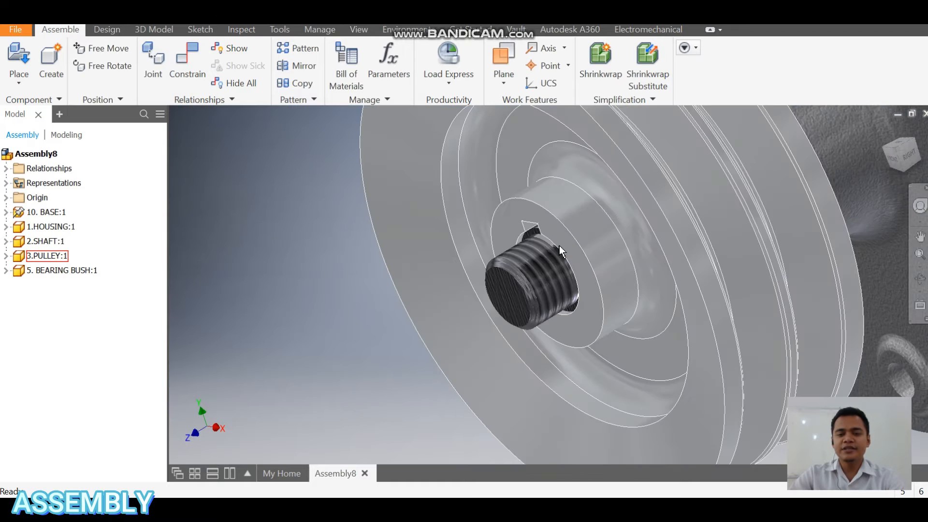
middle_drag(559, 246, 508, 276)
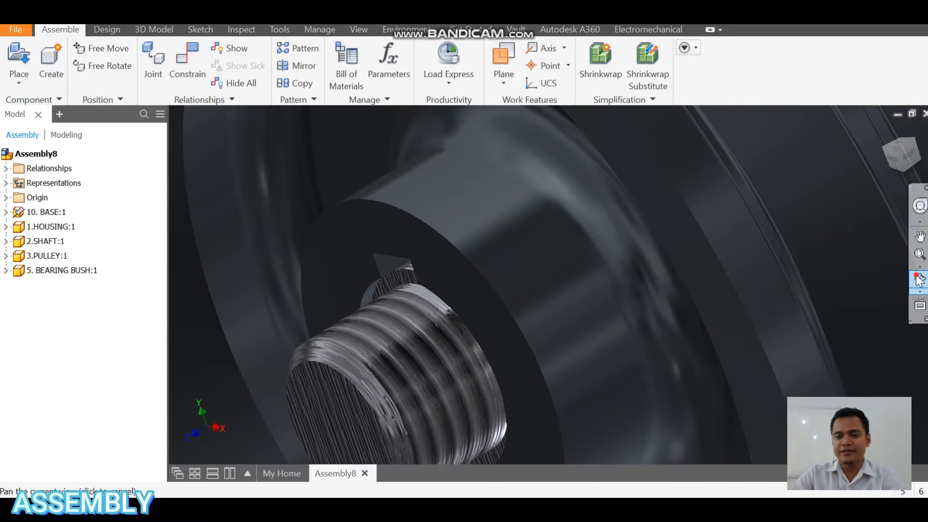
click(918, 279)
drag(588, 269, 636, 224)
middle_drag(634, 212, 555, 296)
drag(566, 296, 599, 320)
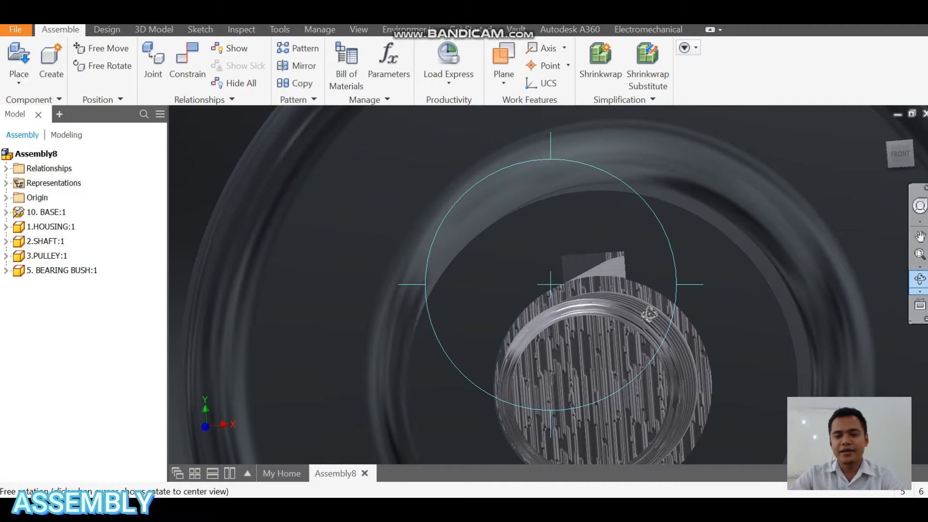
key(Escape)
drag(656, 308, 570, 298)
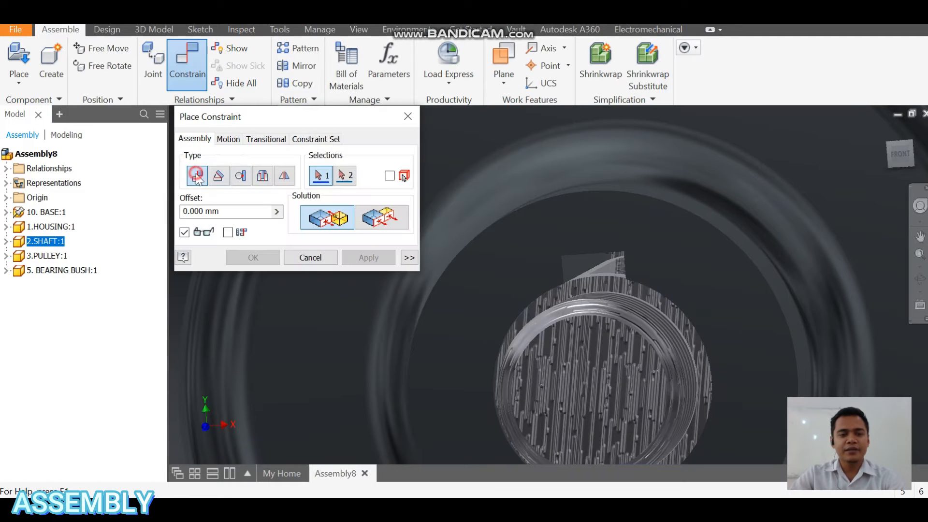
- Apply a Mate constraint with the flush solution and 0 mm offset between the shaft's keyway side face and the pulley's keyway side face
scroll(613, 274, up, 2)
click(611, 275)
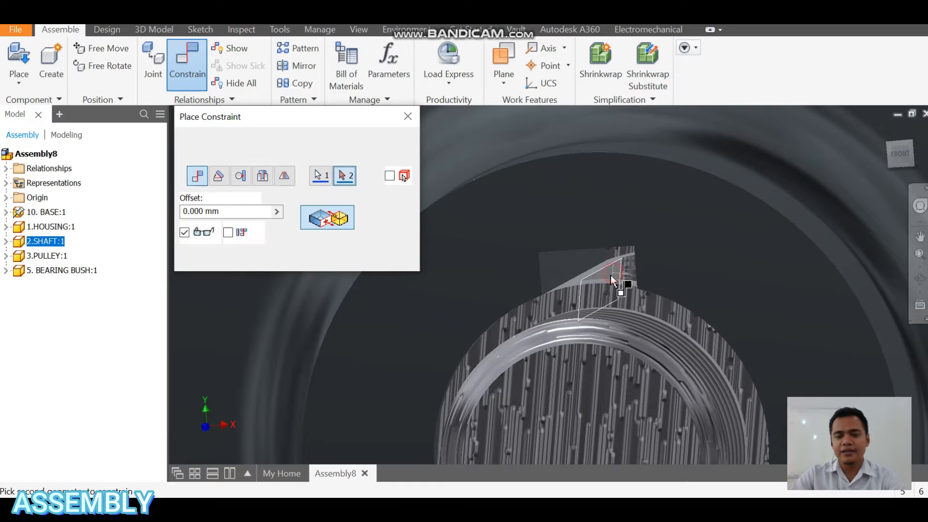
click(582, 269)
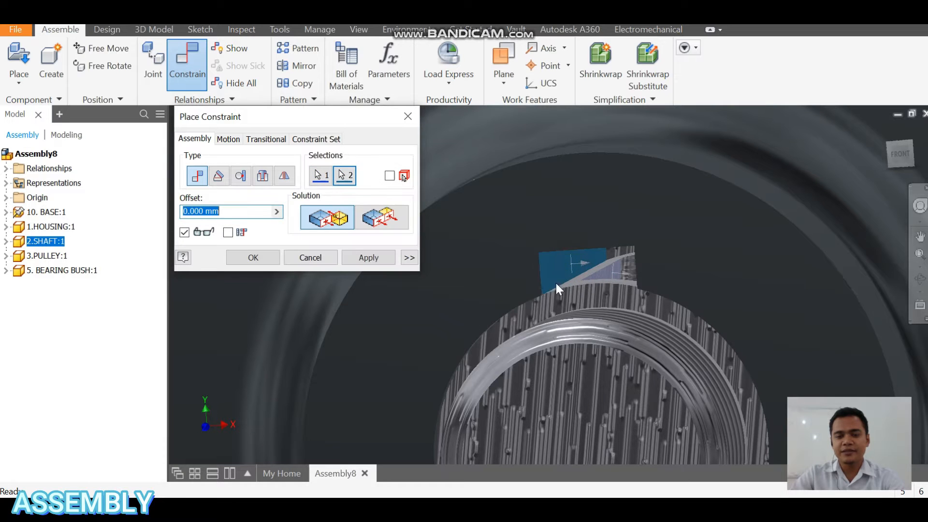
click(389, 220)
click(370, 260)
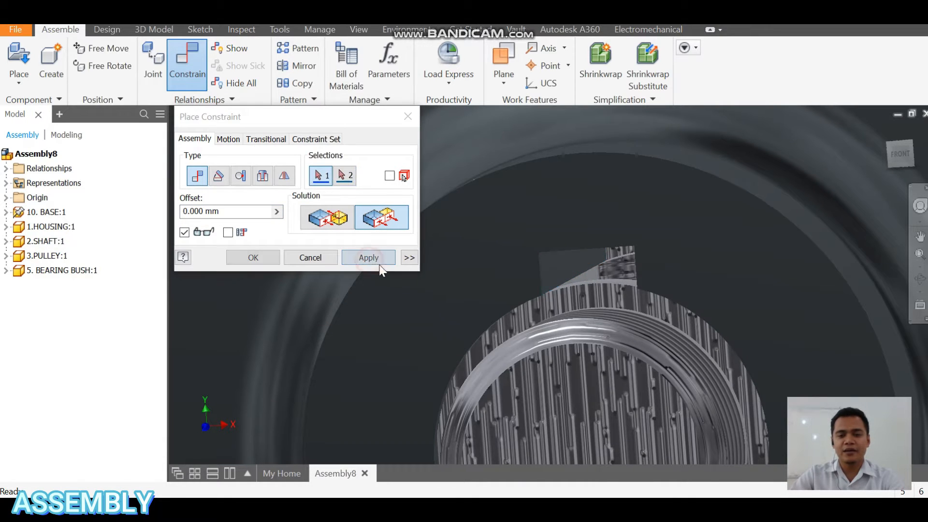
click(408, 117)
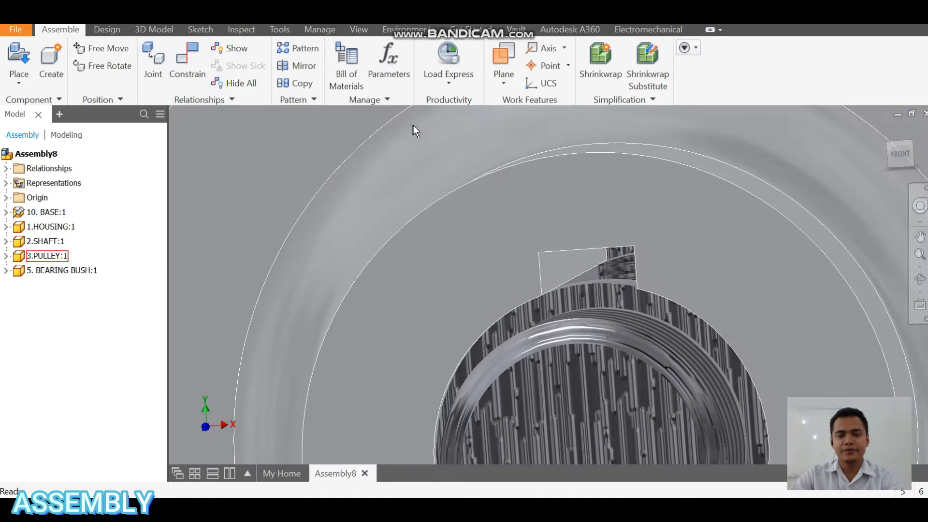
scroll(614, 251, down, 10)
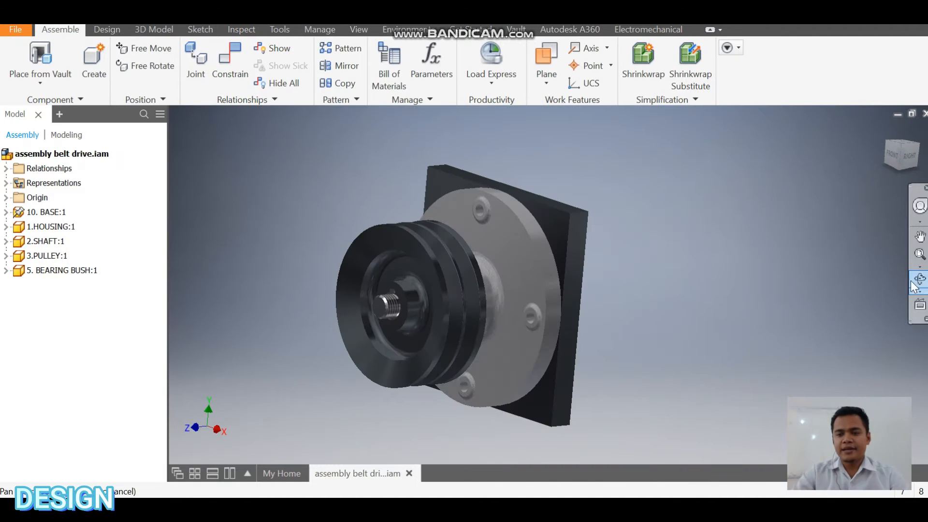
- Configure a spur gear with module 4 mm, Gear1 as a component with 24 teeth and 28 mm facewidth, and no model for Gear2
click(917, 281)
drag(578, 310, 565, 266)
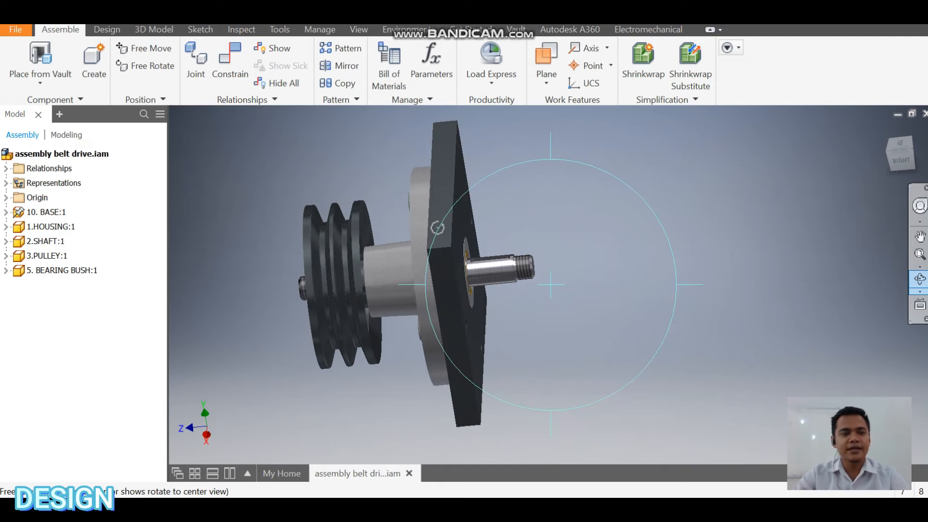
click(106, 30)
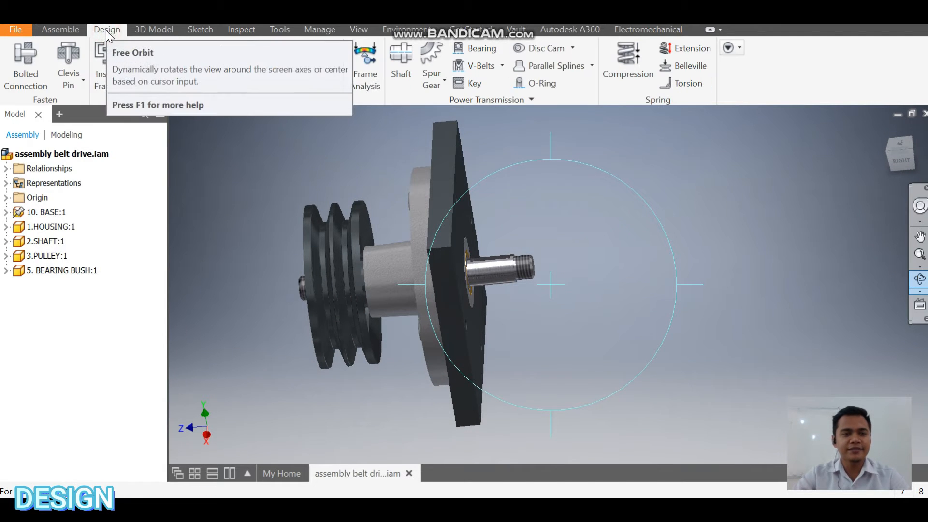
key(Escape)
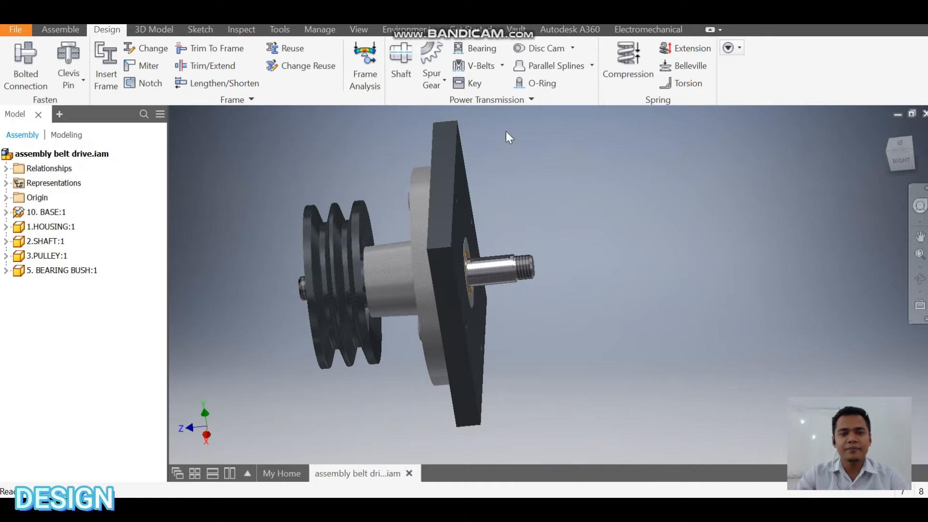
click(431, 60)
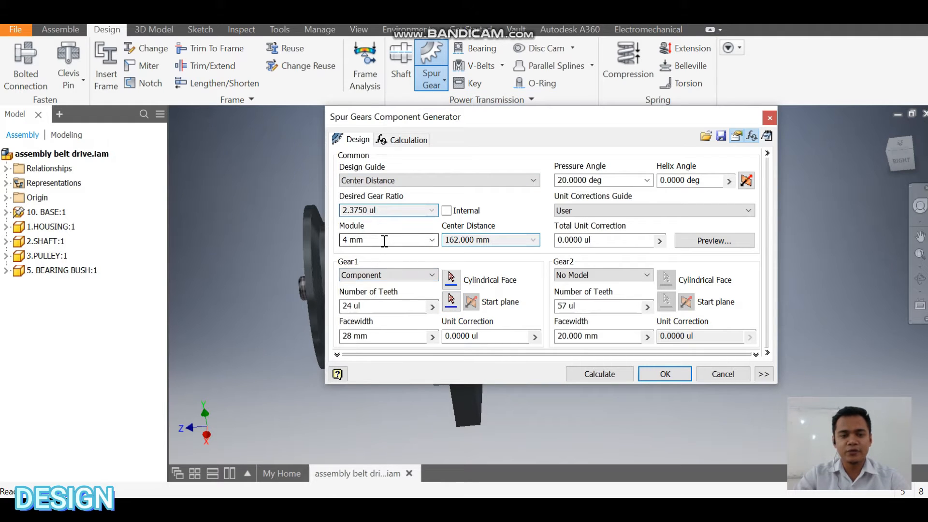
click(385, 272)
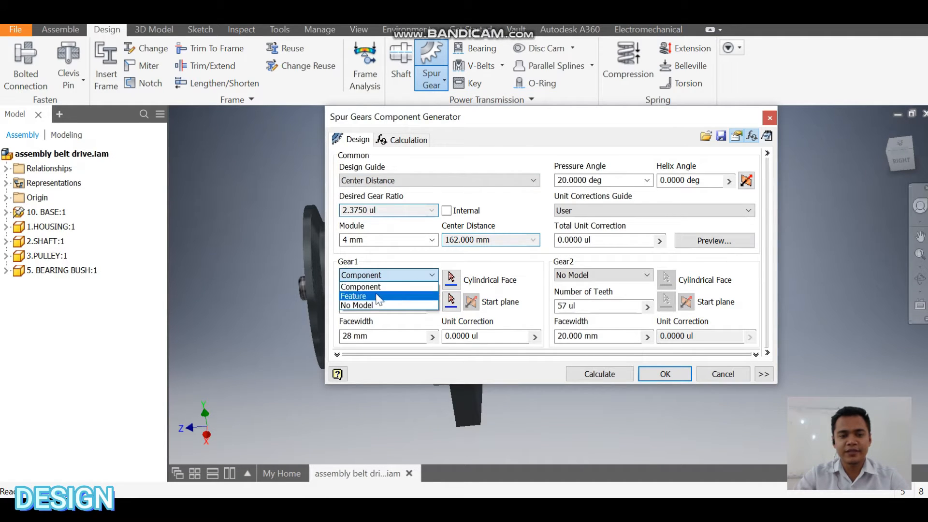
click(379, 289)
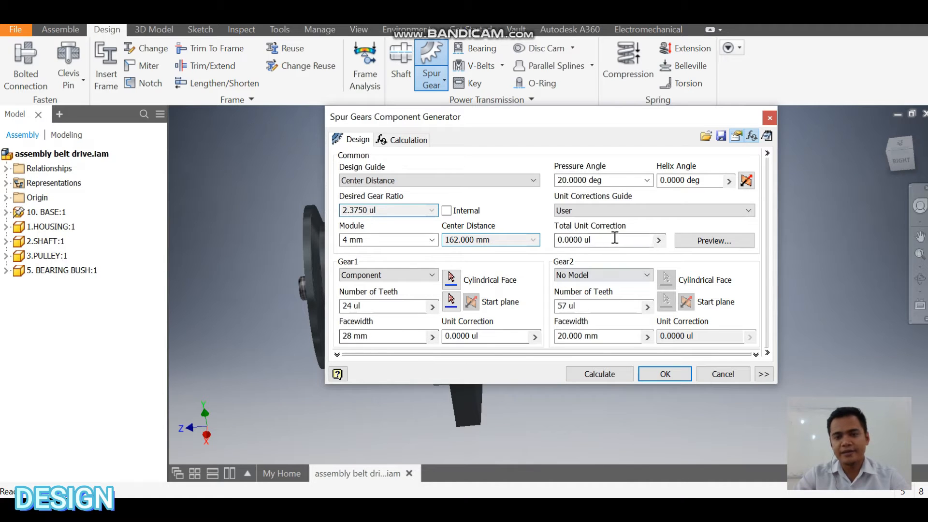
click(570, 275)
click(571, 306)
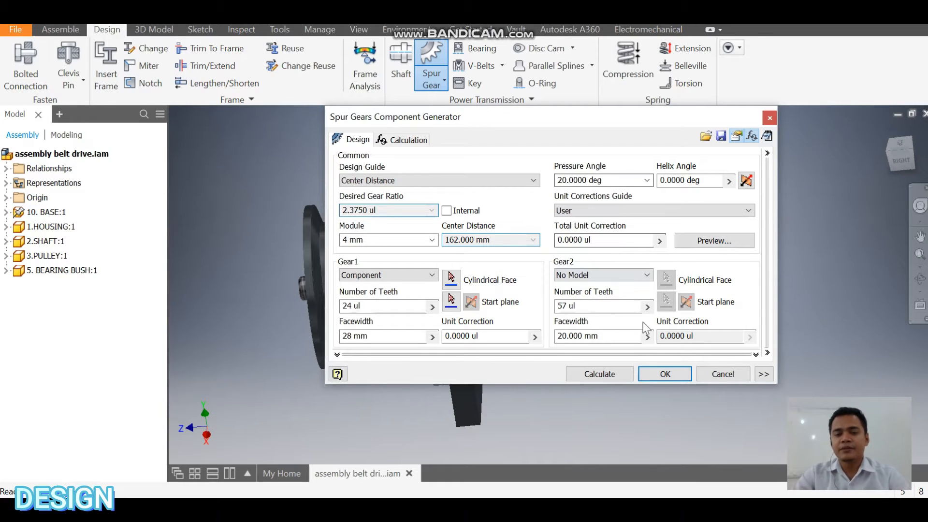
- Generate the spur gear with the proposed file names and place it in free space beyond the shaft's free end
click(661, 375)
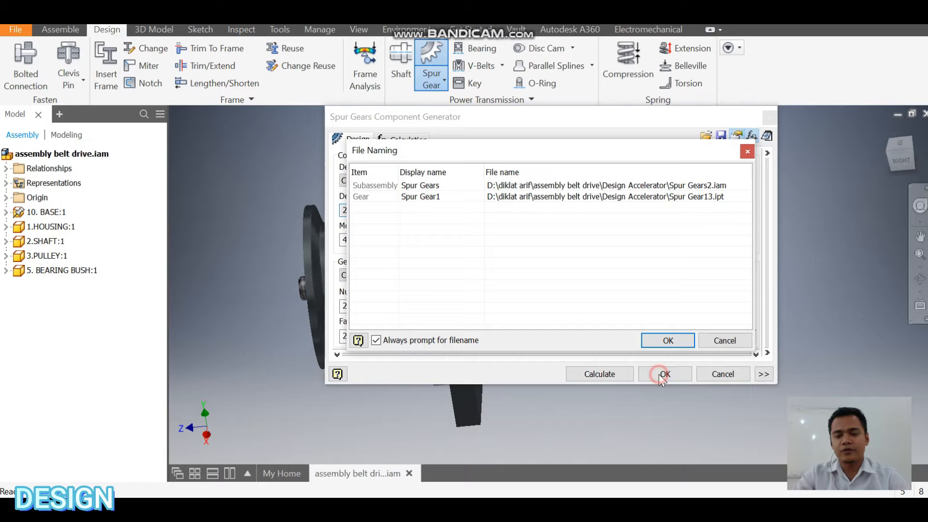
click(660, 343)
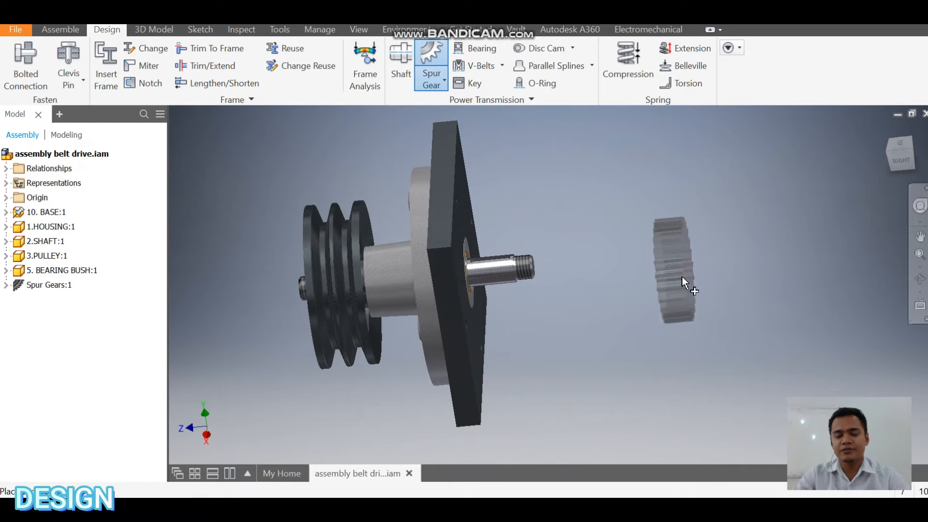
scroll(682, 276, up, 3)
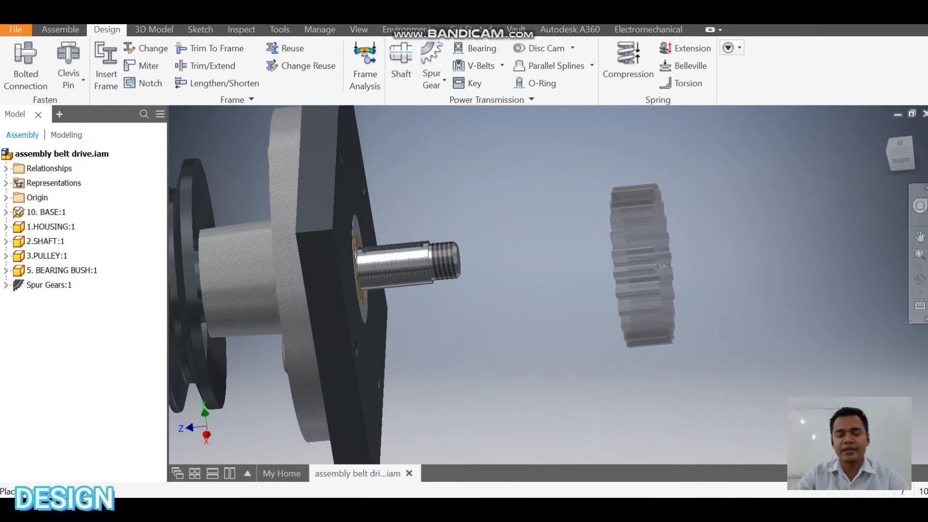
middle_drag(661, 265, 631, 288)
click(677, 269)
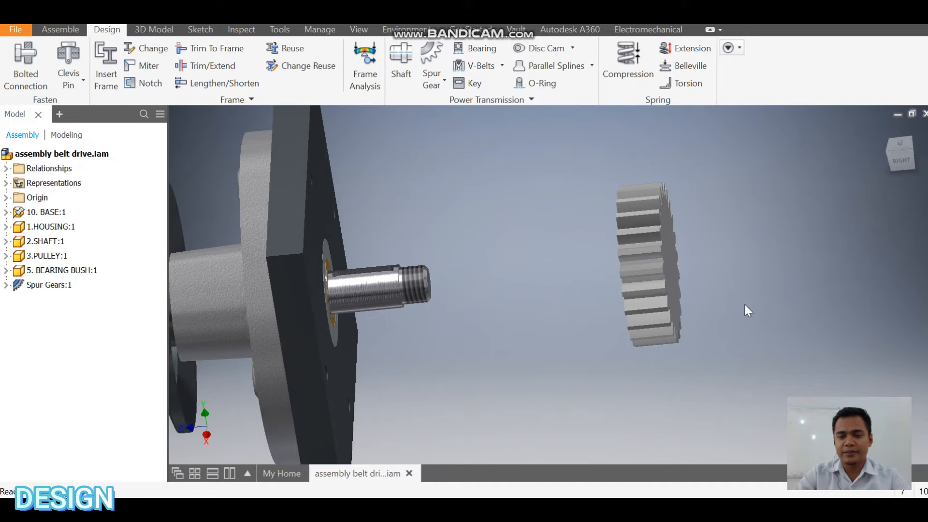
- Open the generated spur gear part from its subassembly in its own window
click(918, 280)
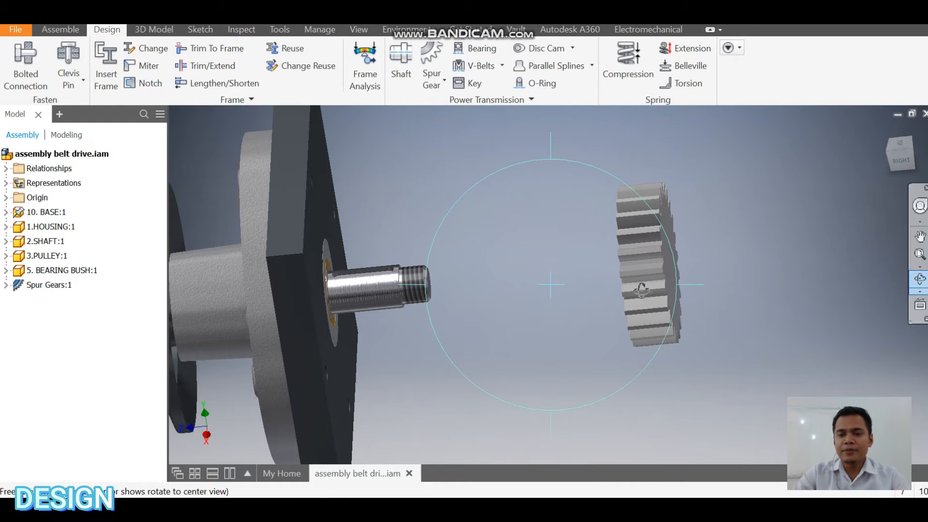
mouse_move(642, 284)
mouse_down()
mouse_move(700, 248)
mouse_move(649, 271)
mouse_up()
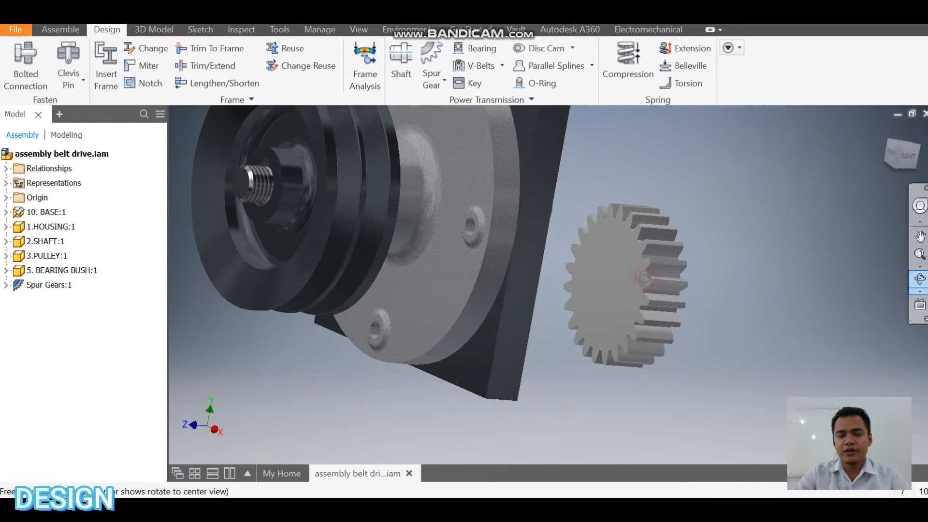
key(Escape)
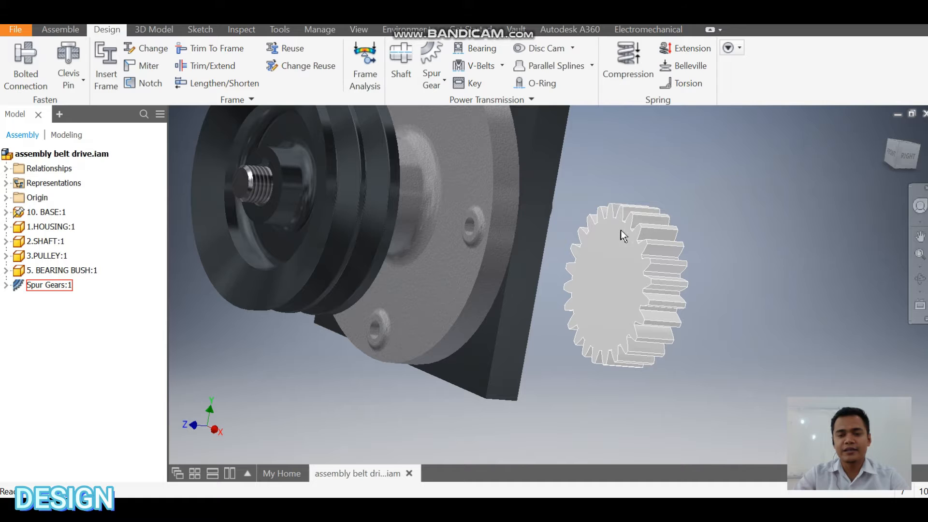
double_click(636, 268)
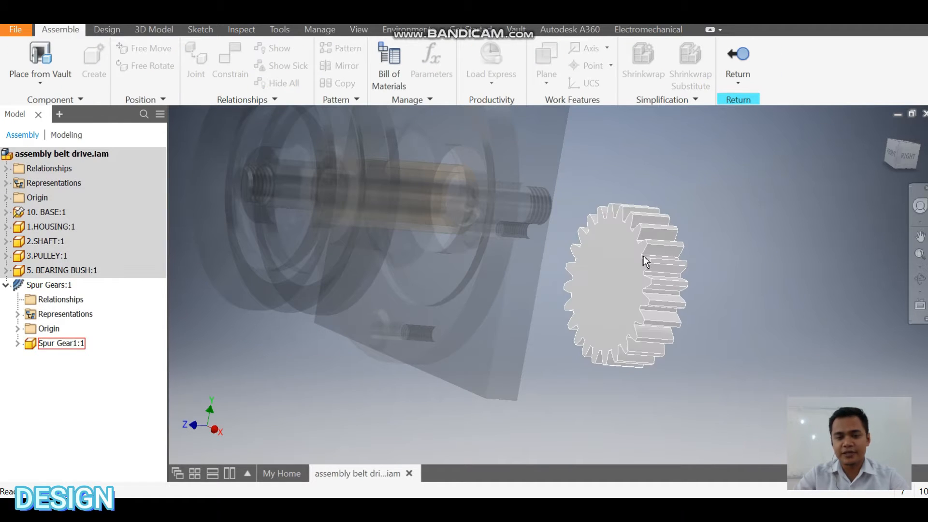
right_click(610, 263)
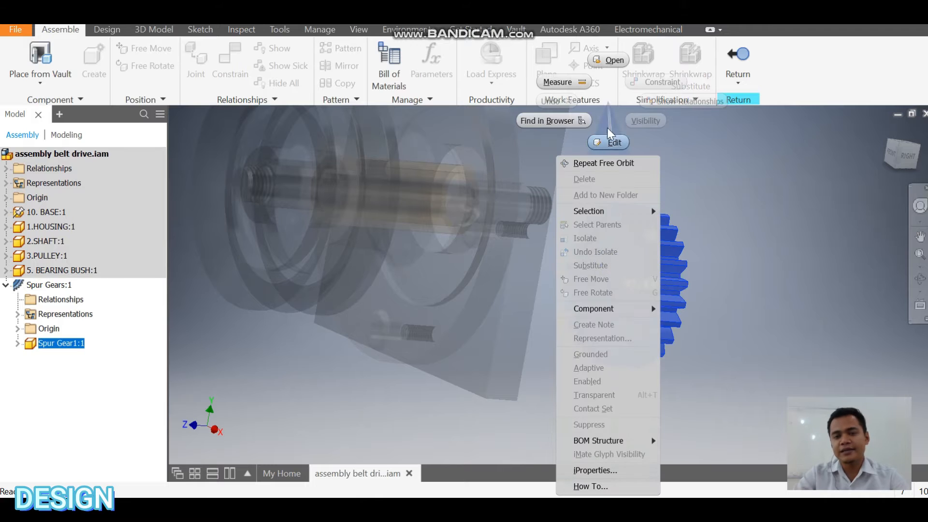
click(609, 60)
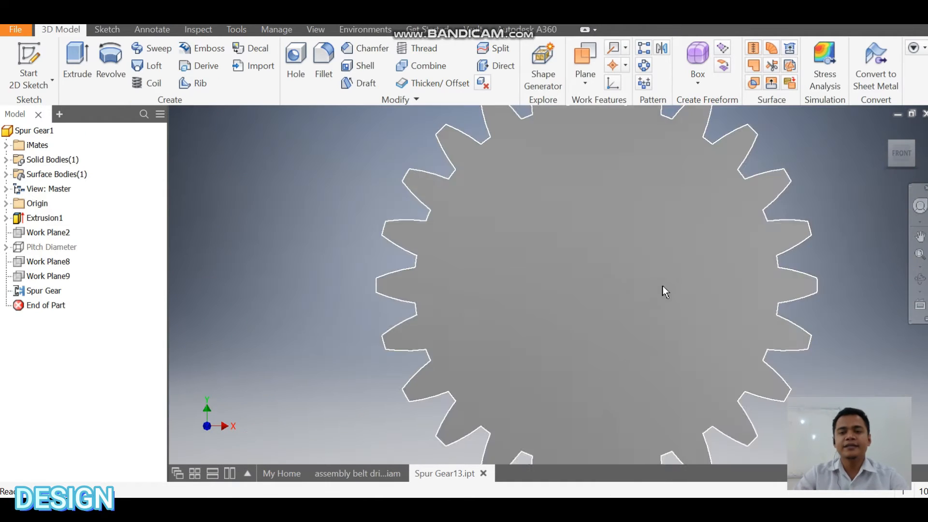
- Start a sketch on the spur gear's front face and draw a circle about 43 mm in diameter centred on the origin
middle_drag(663, 285, 537, 313)
scroll(541, 312, down, 3)
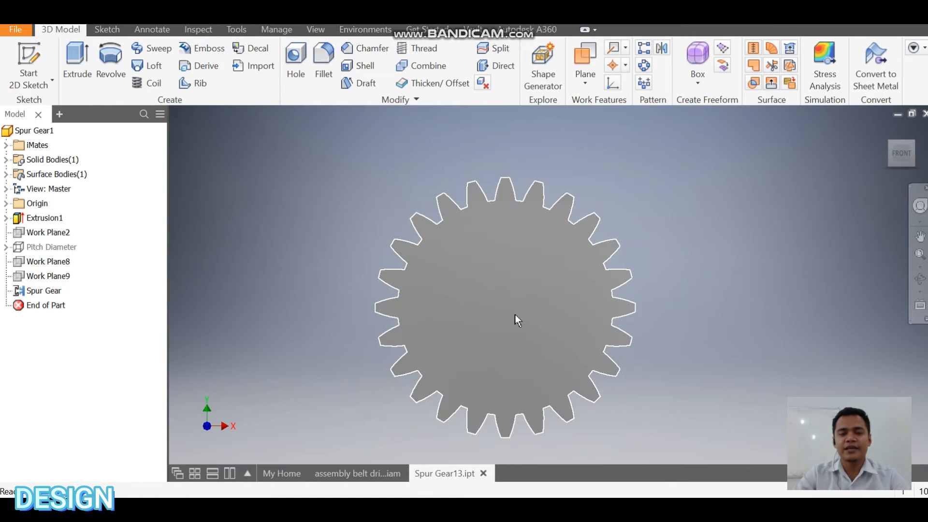
middle_drag(515, 314, 490, 292)
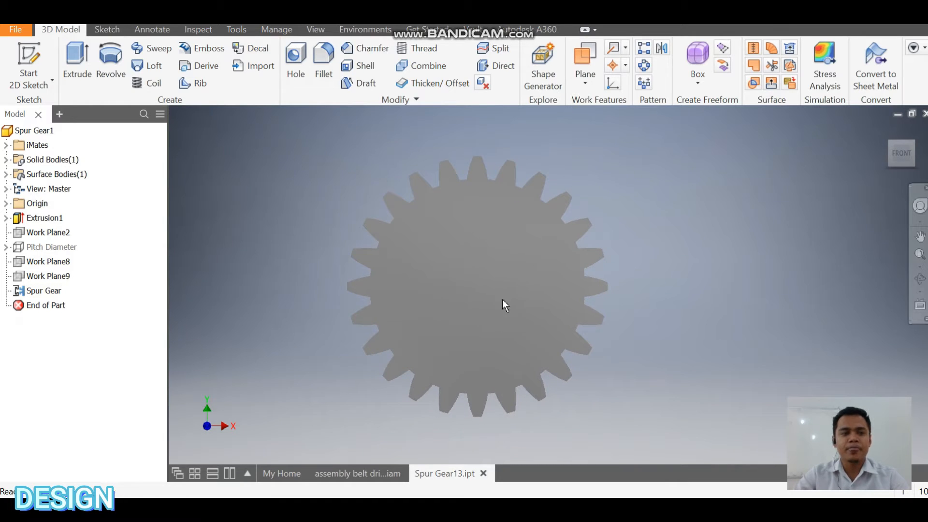
click(30, 66)
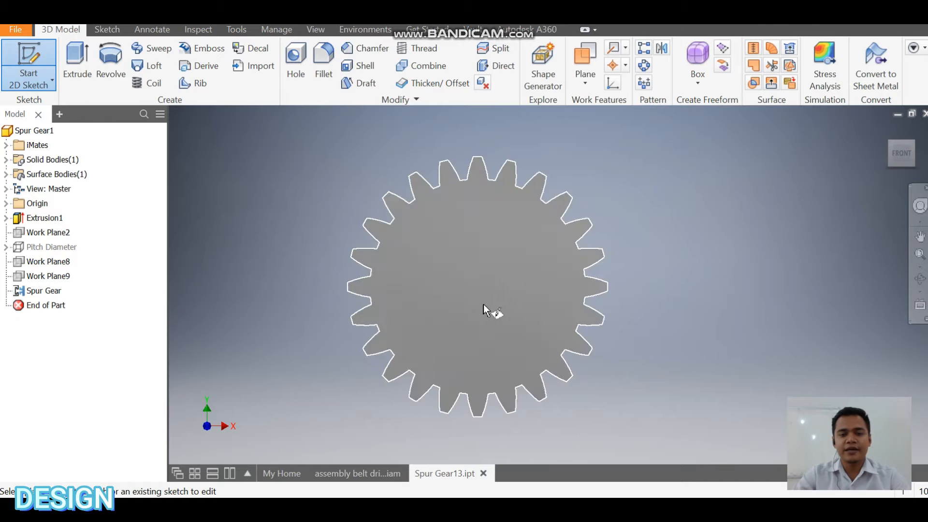
click(483, 304)
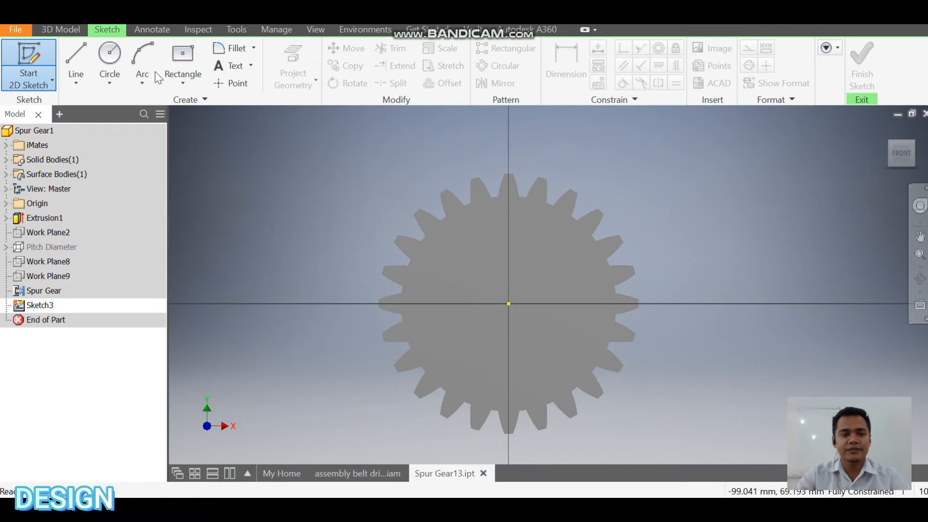
click(110, 60)
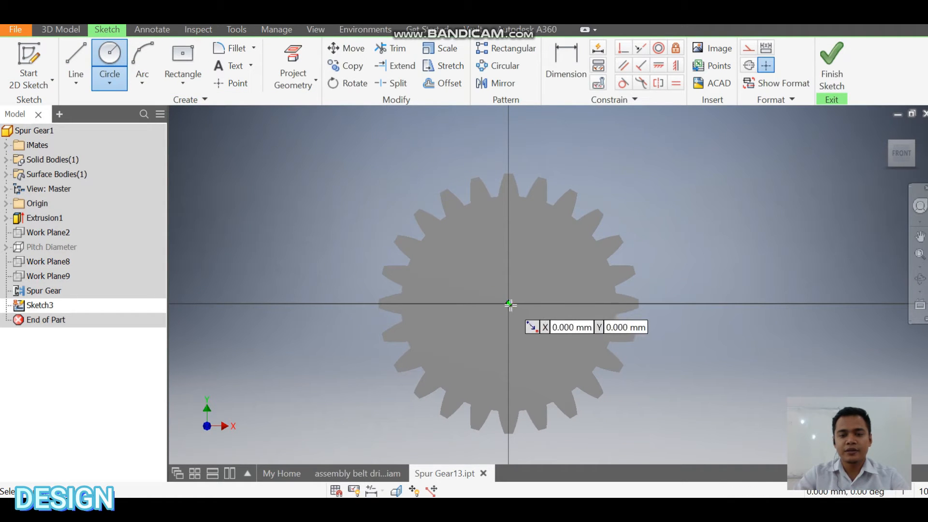
click(509, 304)
click(531, 253)
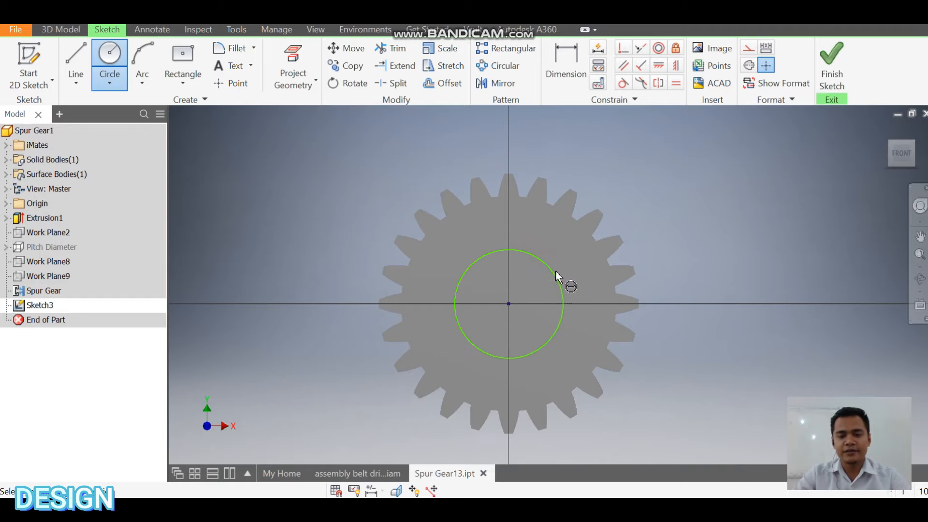
- Set the circle's diameter to 52 mm and extrude it 20 mm outward as a hub joined to the gear
key(d)
click(545, 261)
click(704, 234)
text(52)
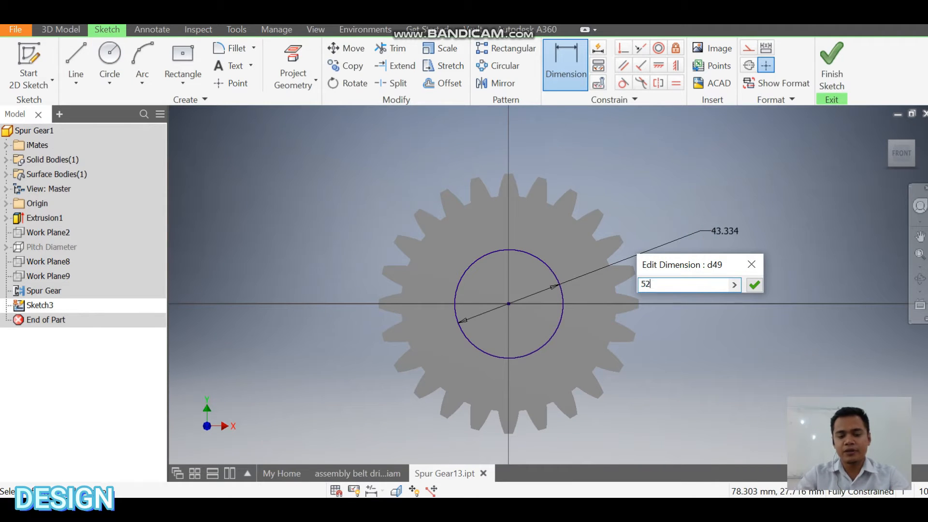
key(Return)
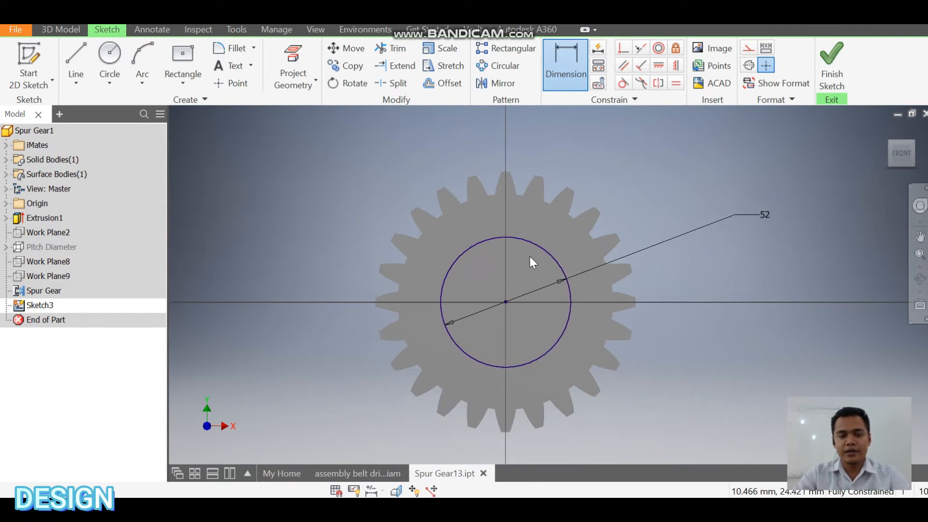
key(e)
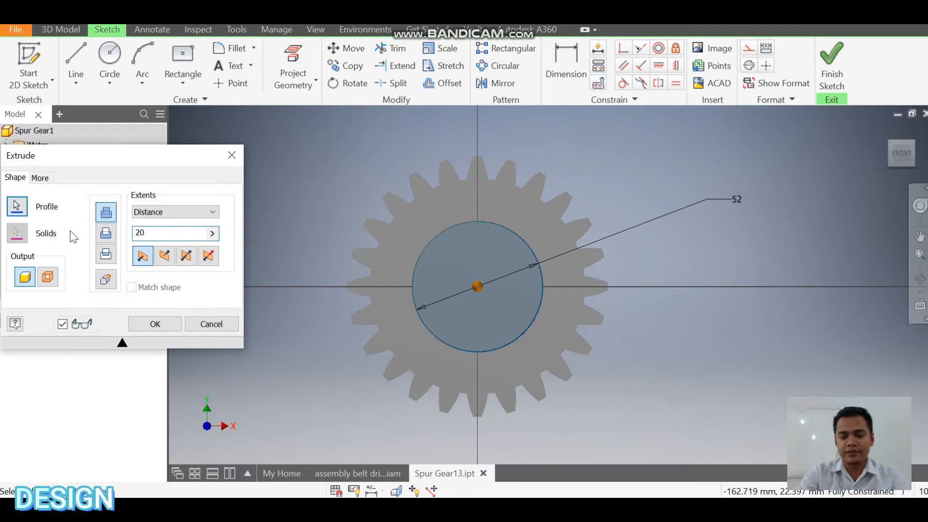
key(Return)
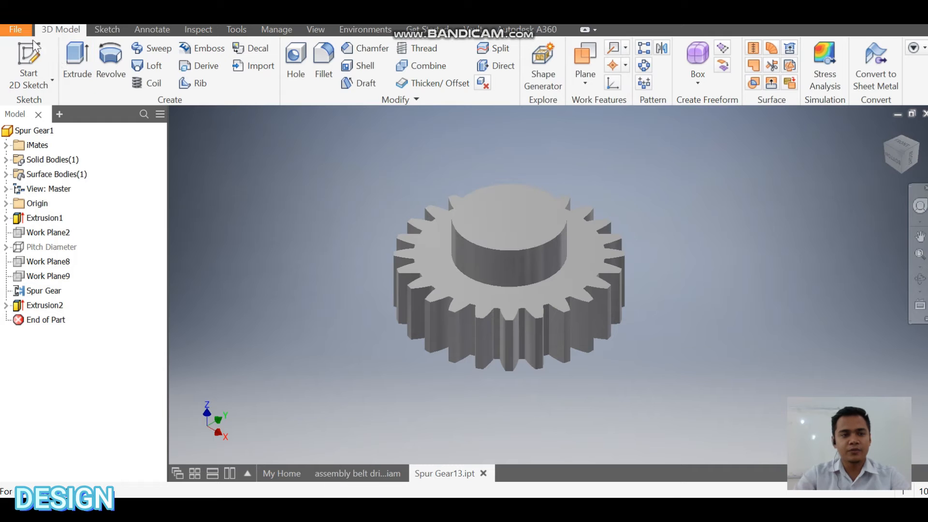
- Start a sketch on the hub's end face and draw a circle about 21 mm in diameter centred on the origin
click(39, 59)
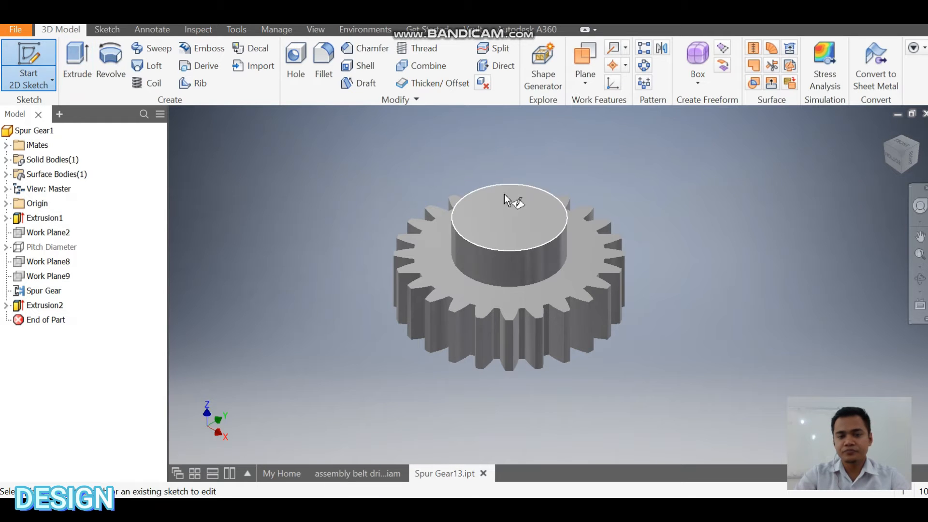
click(613, 243)
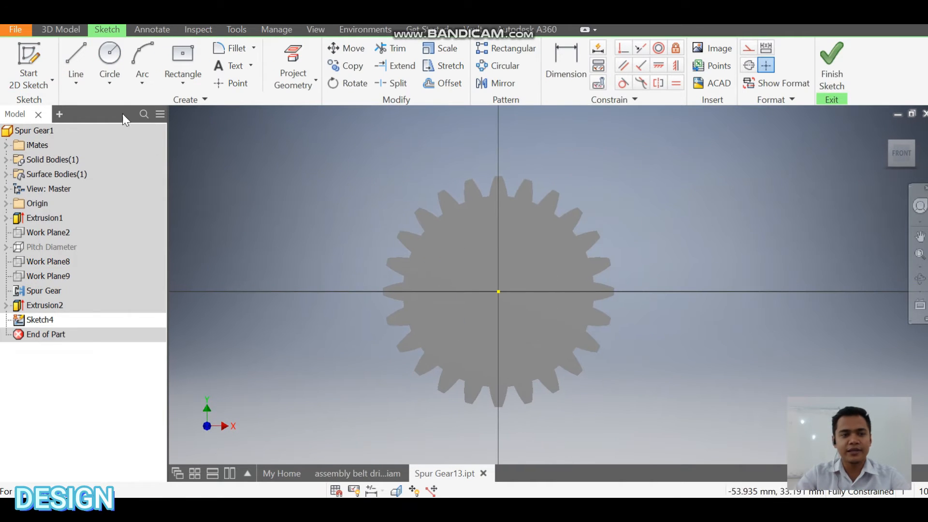
click(110, 54)
scroll(525, 288, up, 3)
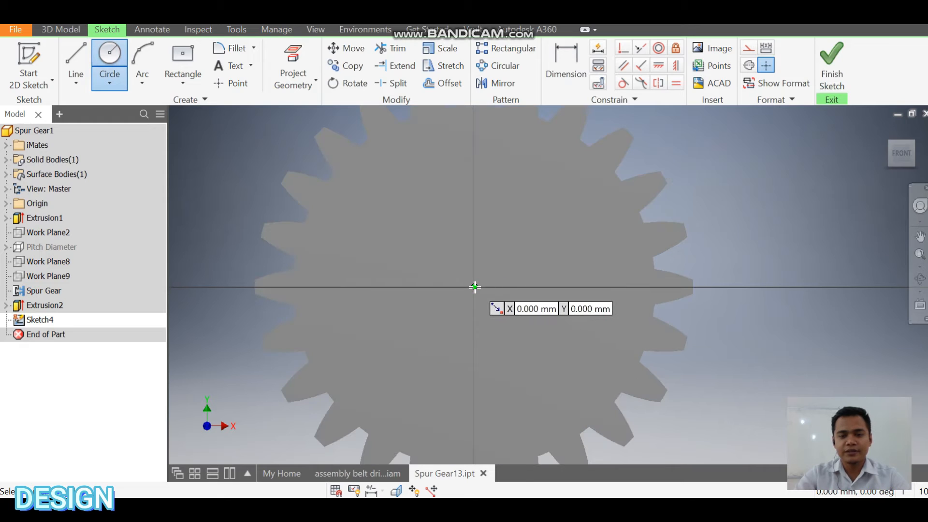
click(474, 287)
click(516, 306)
- Dimension the bore circle's diameter as 28 mm
key(d)
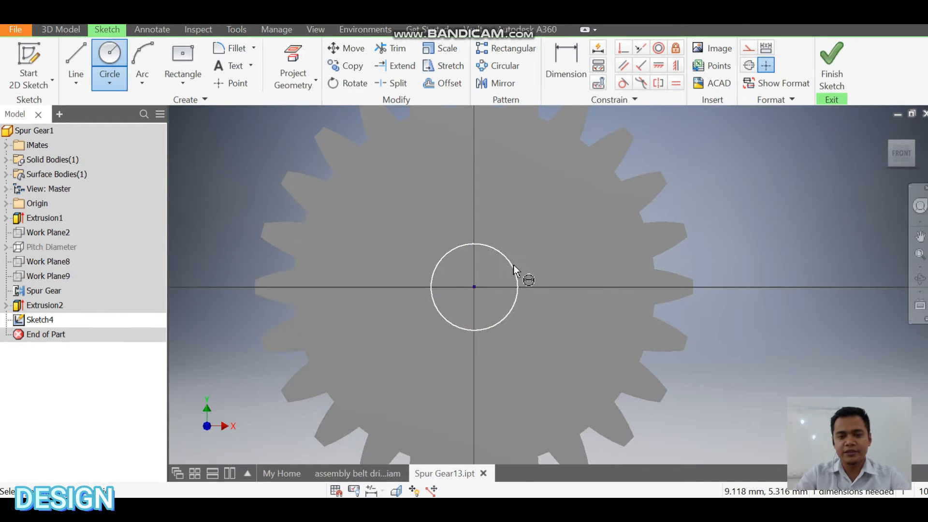
click(513, 265)
click(776, 218)
text(28)
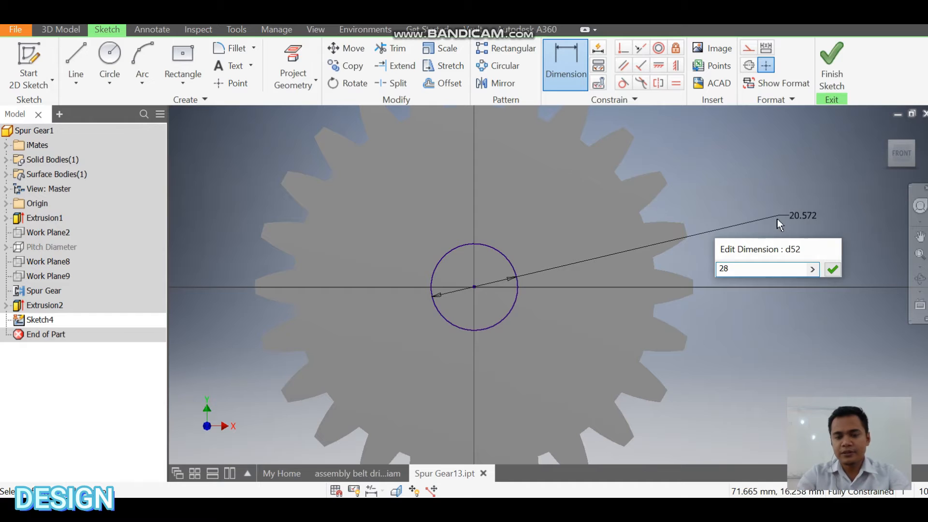
key(Return)
- Draw a two-point center rectangle about 4.4 mm wide and 5.5 mm high, centred on the bore circle's topmost point
scroll(495, 202, down, 3)
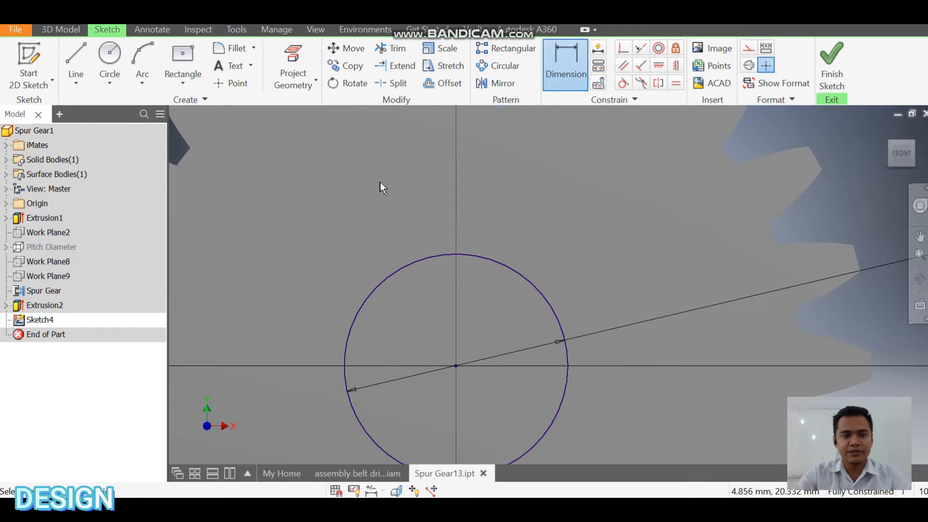
click(185, 83)
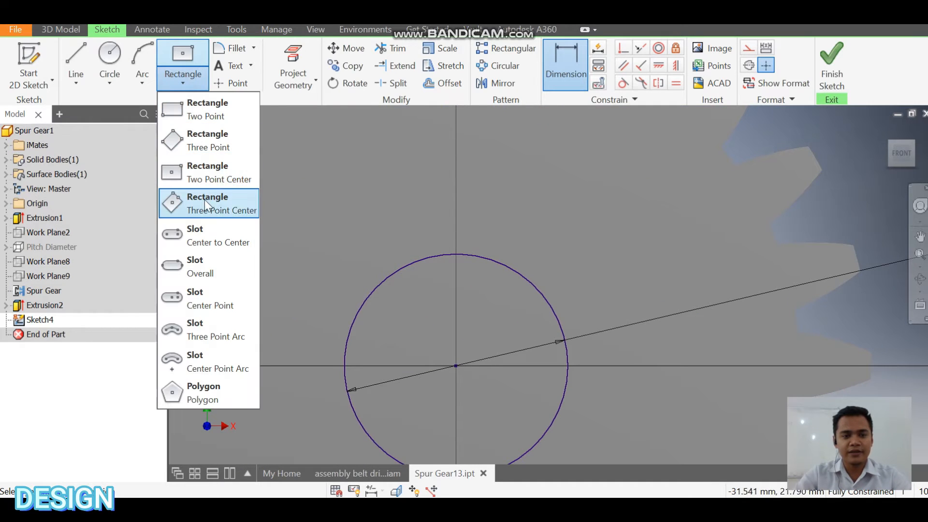
click(213, 181)
click(456, 254)
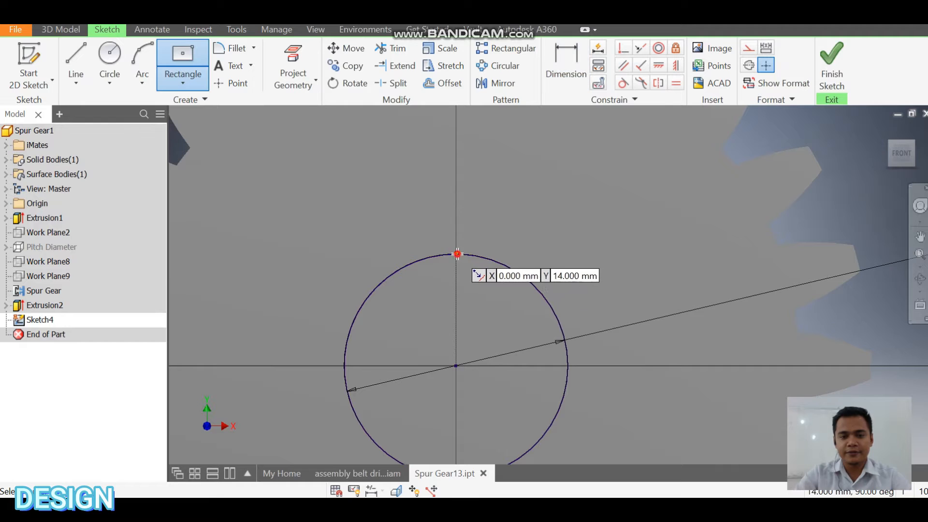
click(439, 233)
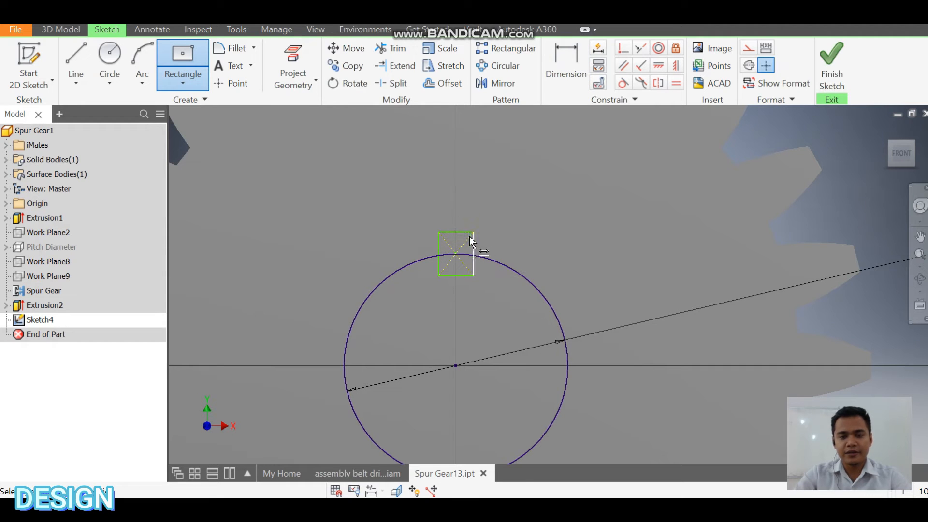
- Set the keyway rectangle's width to 8 mm and its upper edge 3 mm above the circle's topmost point
key(d)
click(462, 234)
click(468, 187)
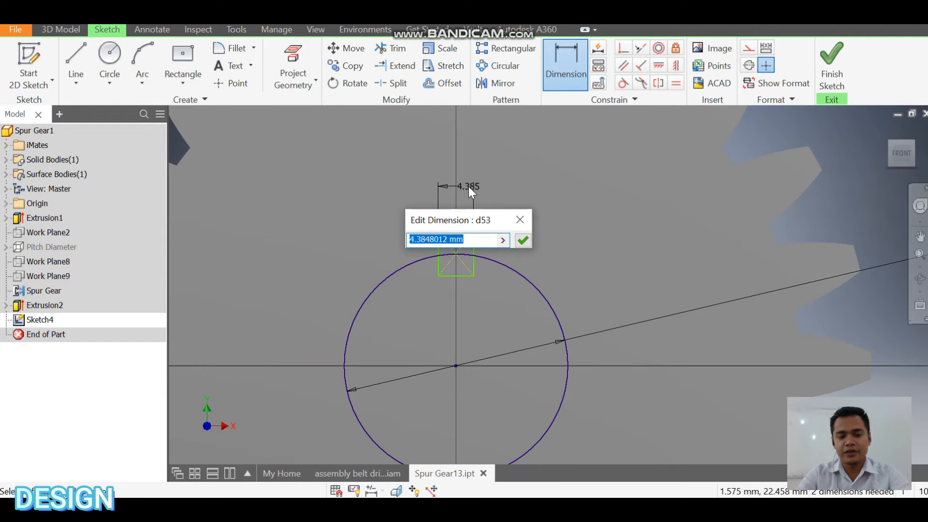
text(8)
key(Return)
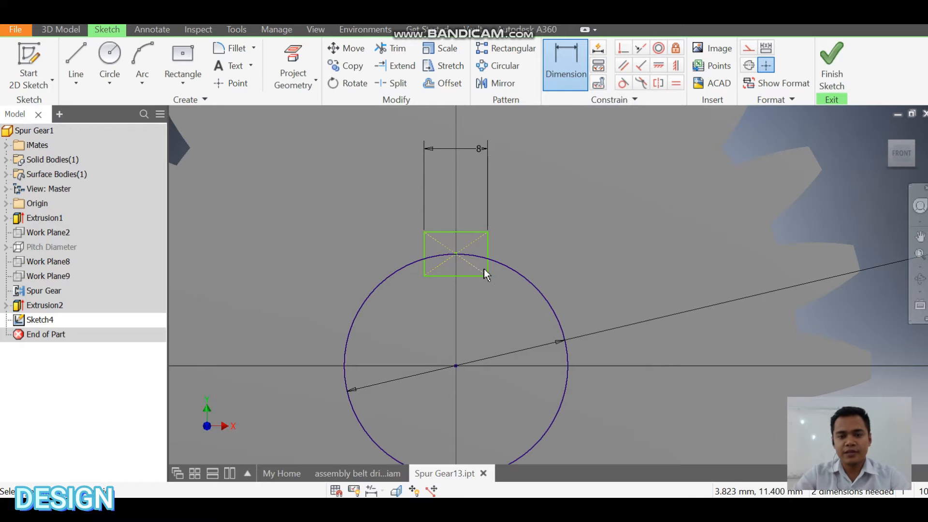
click(455, 254)
click(455, 231)
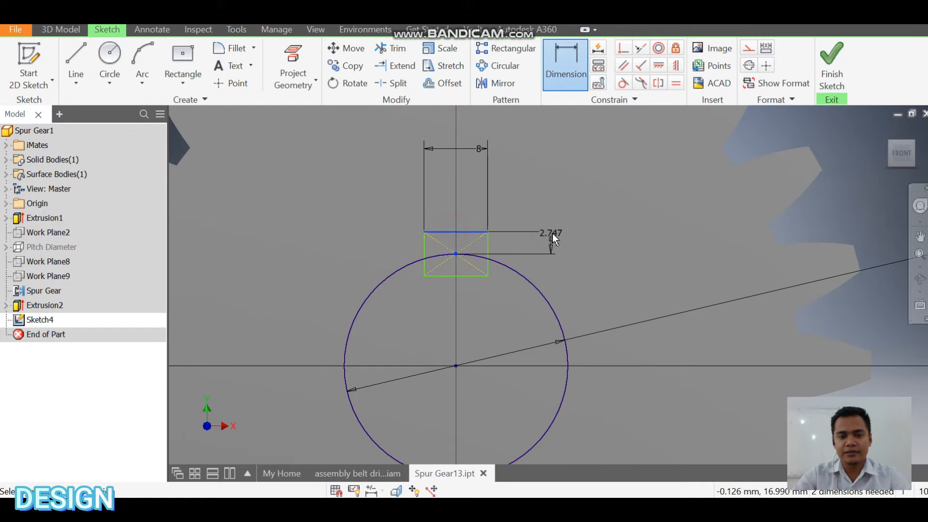
click(552, 234)
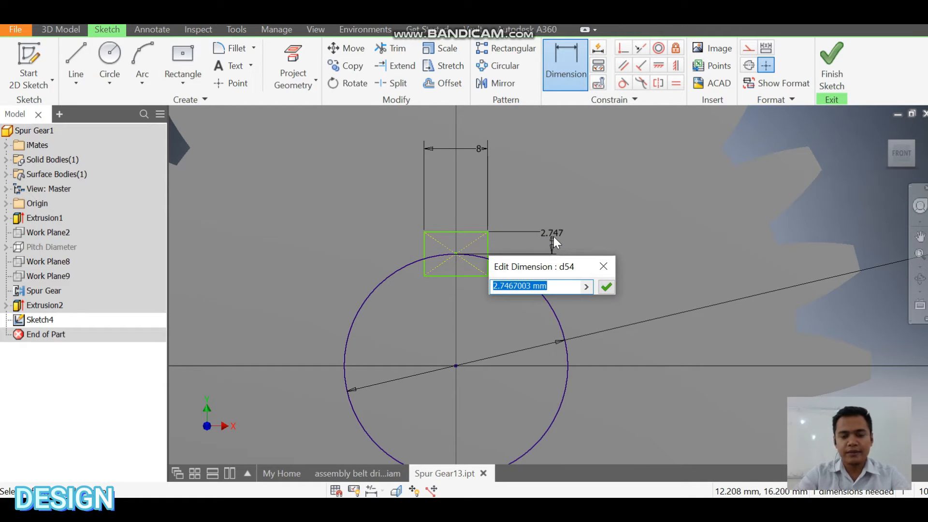
text(3)
key(Return)
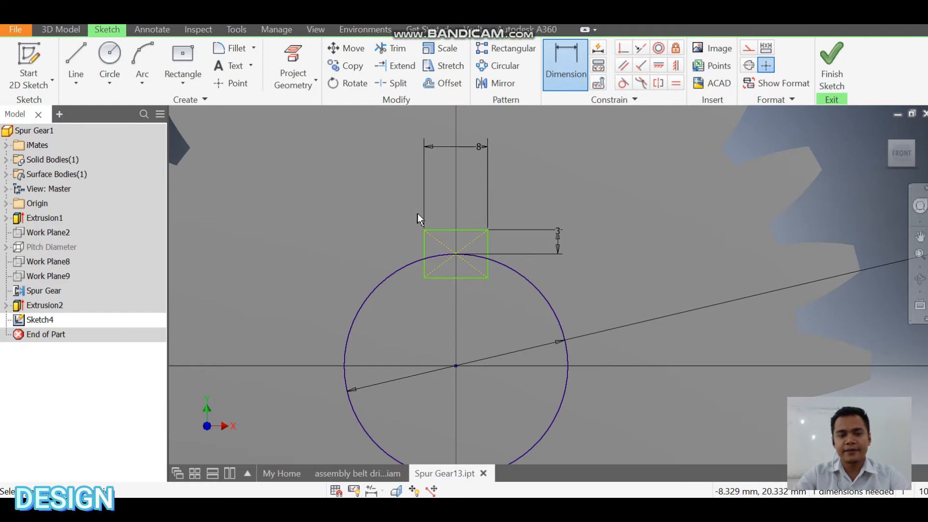
- Extrude the circle and keyway rectangle as a cut through all, directed back into the hub and gear
middle_drag(392, 227, 360, 206)
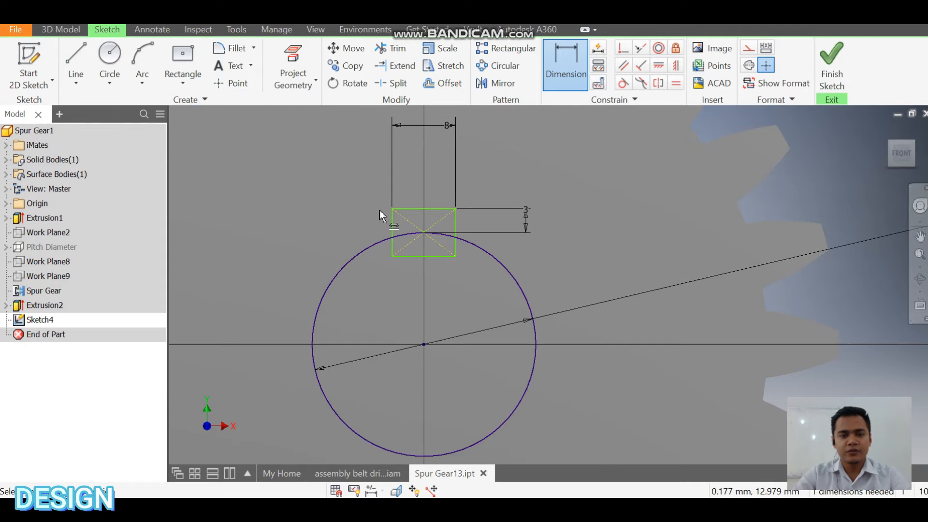
click(54, 32)
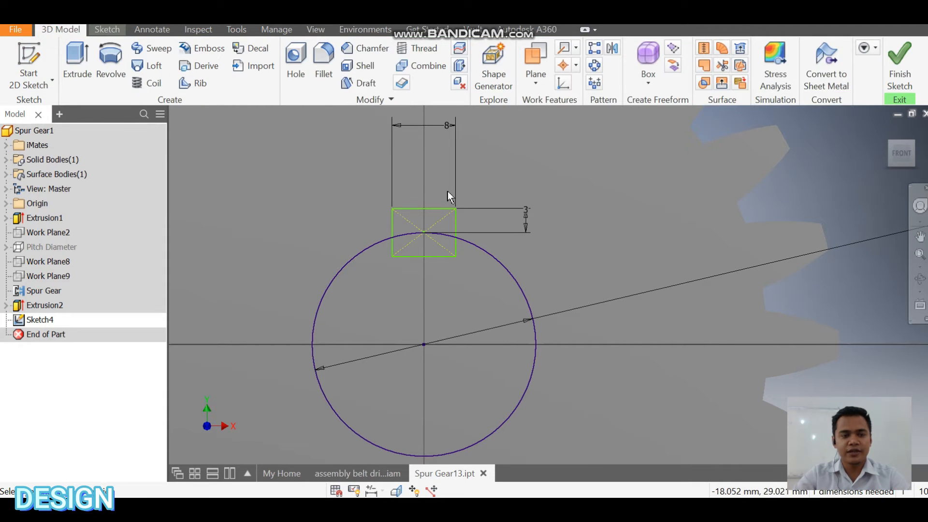
click(78, 64)
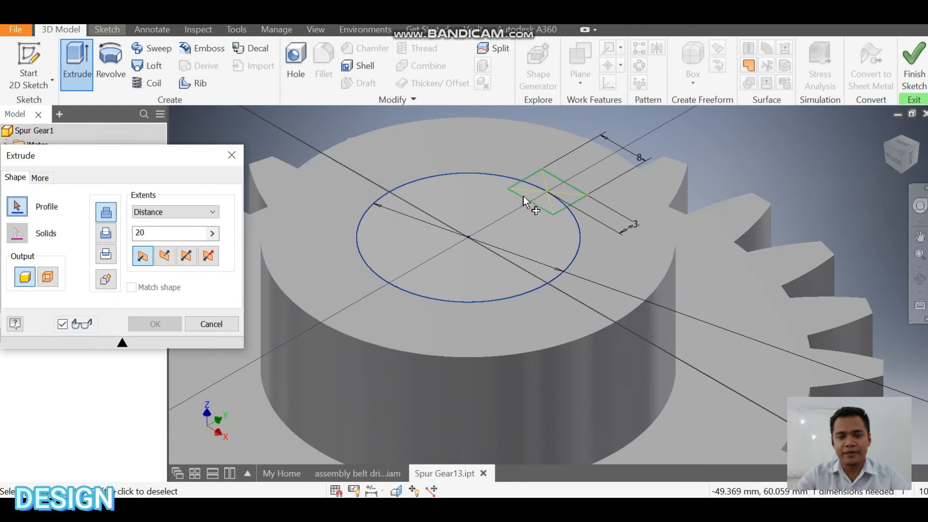
click(523, 195)
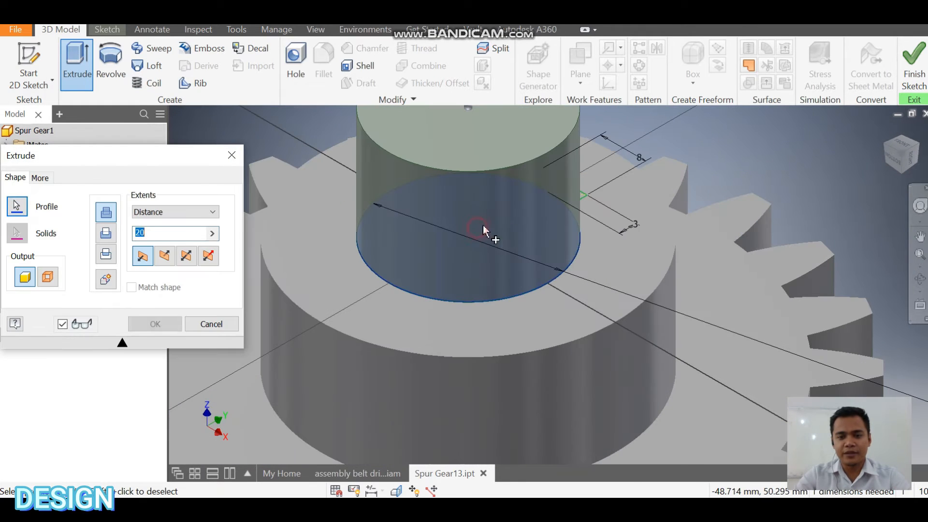
click(580, 196)
middle_drag(527, 258, 507, 292)
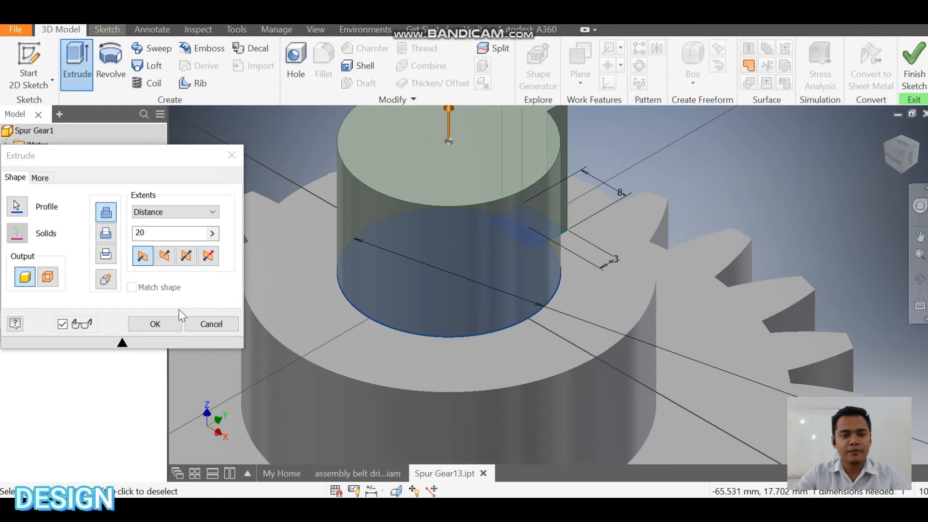
click(193, 212)
click(162, 257)
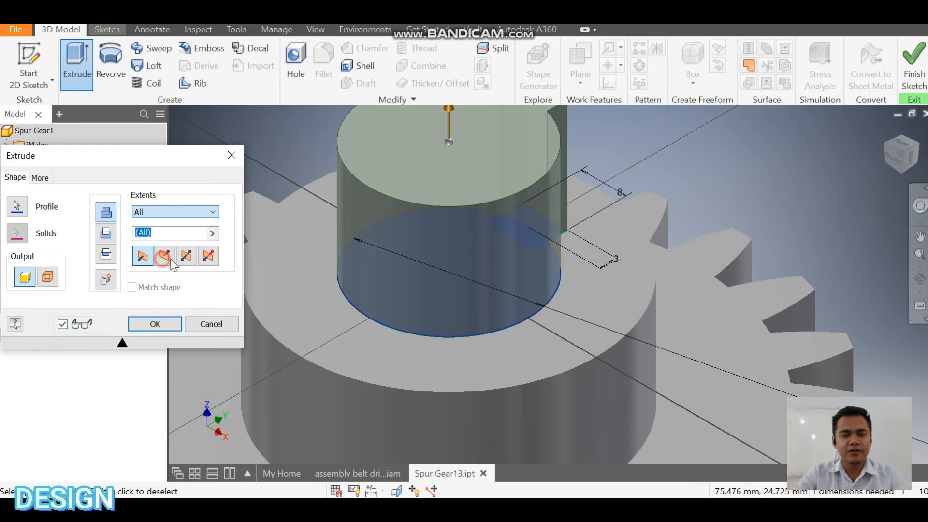
click(106, 233)
click(172, 324)
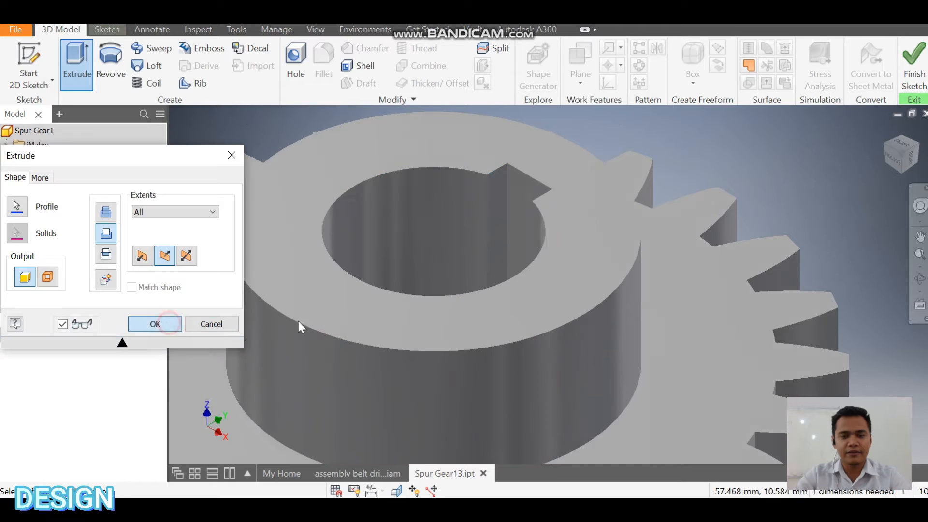
- Fillet the edge where the hub meets the gear face with a 5 mm radius
scroll(671, 221, down, 3)
middle_drag(671, 221, 673, 240)
click(919, 279)
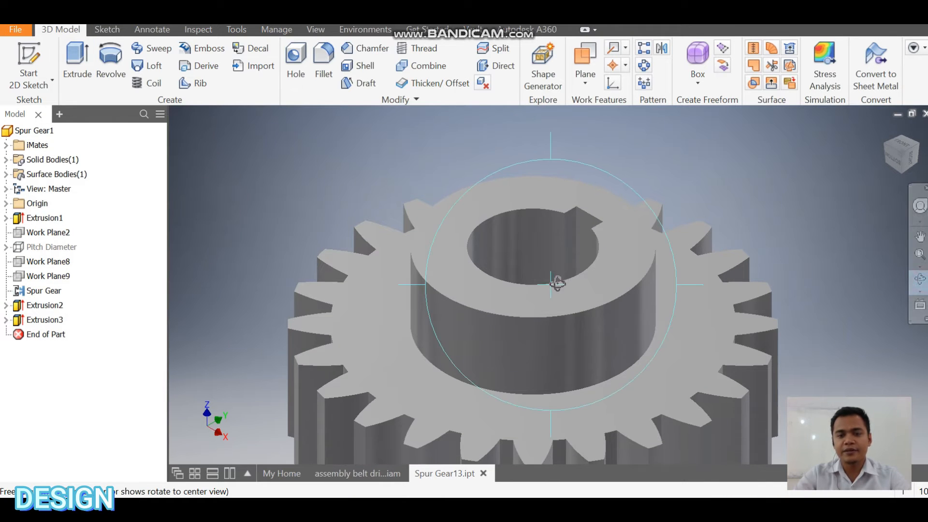
drag(557, 283, 528, 326)
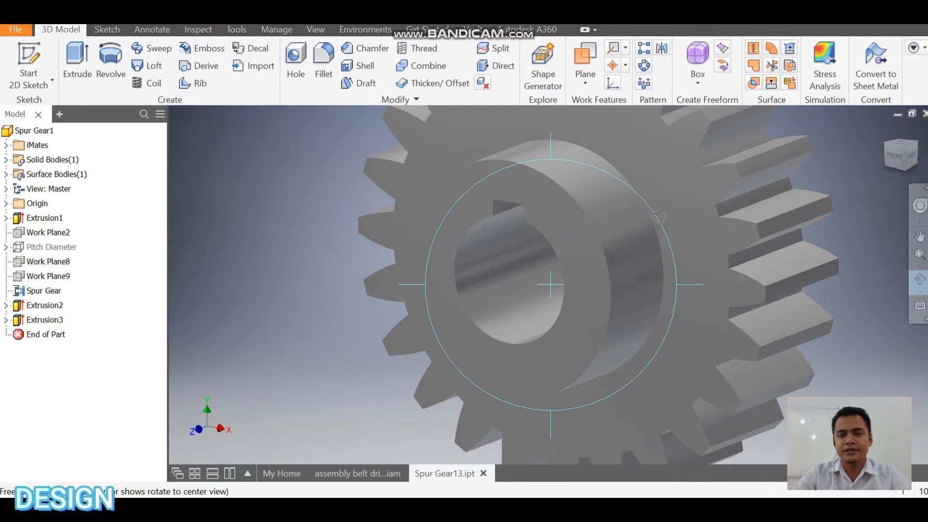
key(Escape)
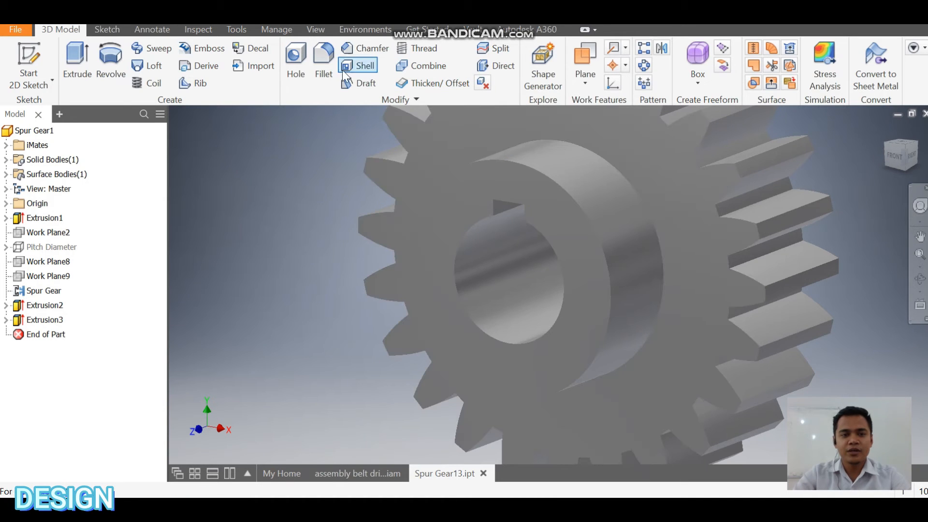
click(325, 68)
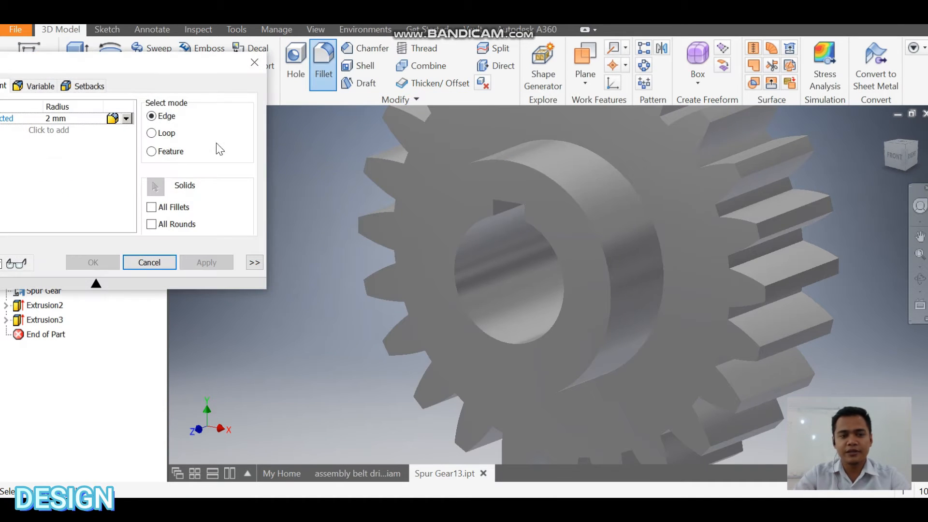
click(85, 120)
text(5)
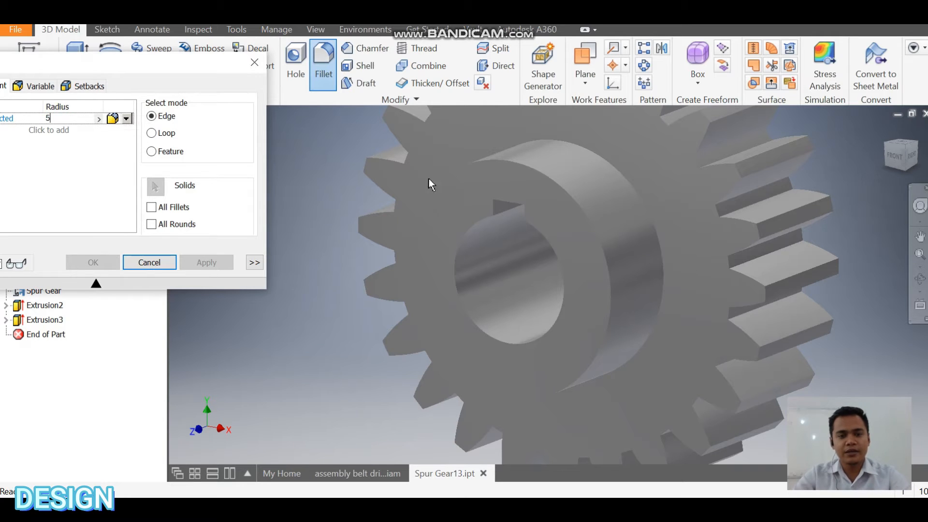
click(636, 199)
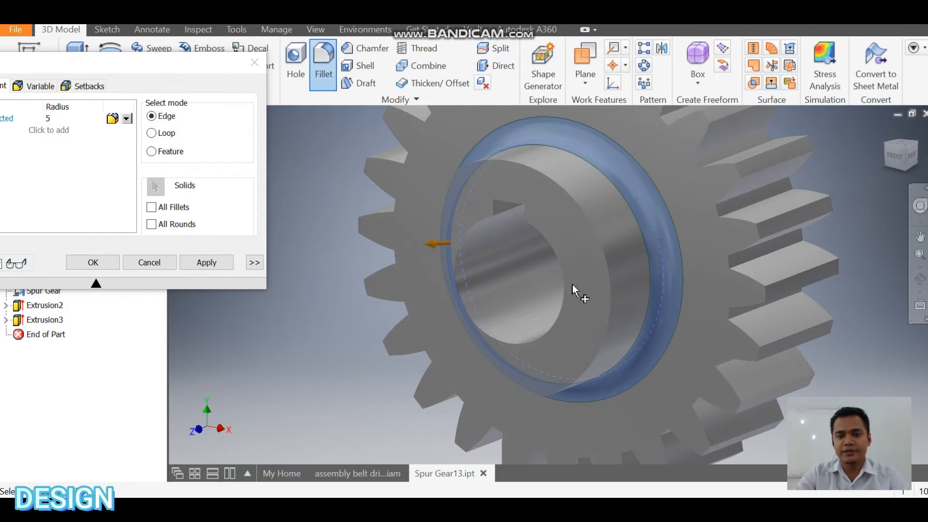
click(206, 265)
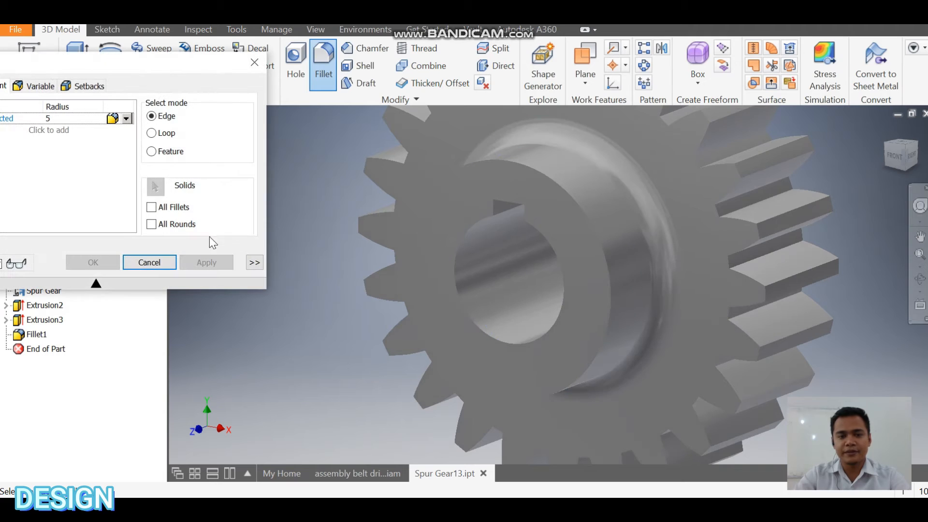
click(254, 63)
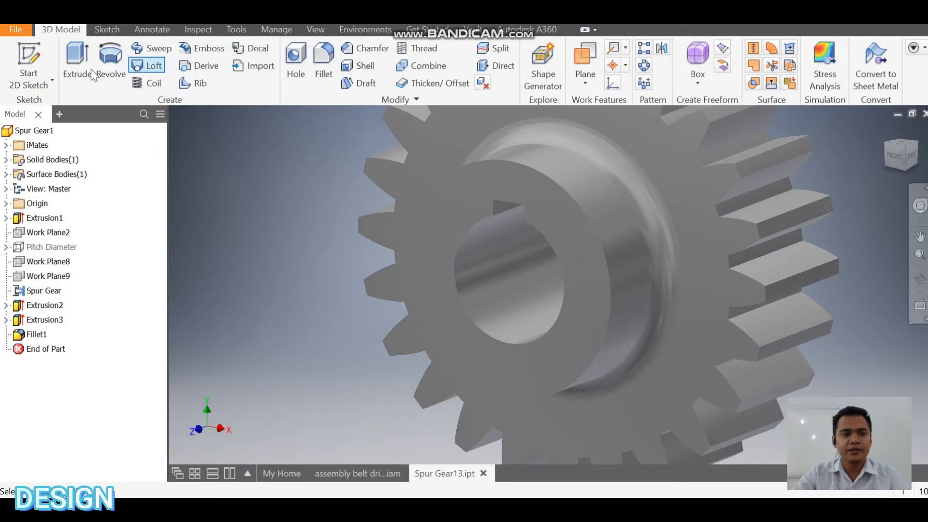
- Save the modified spur gear part
click(16, 34)
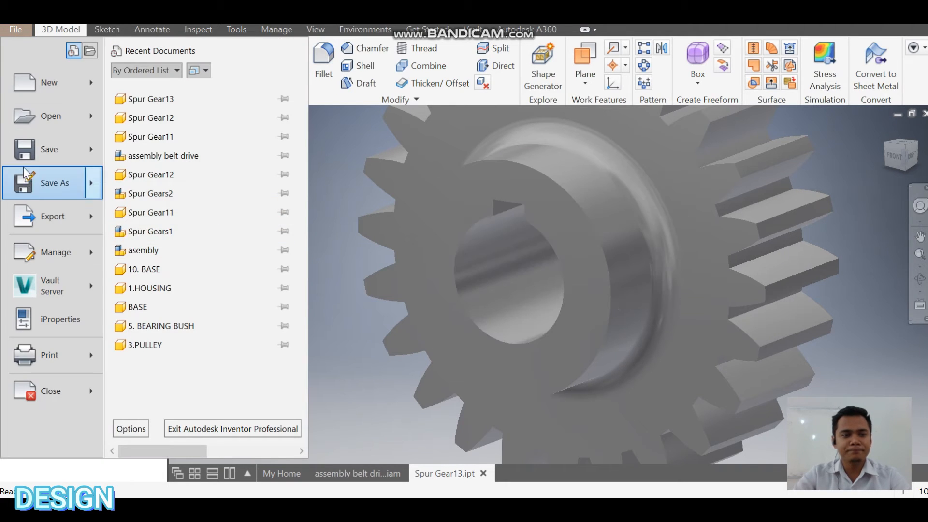
click(49, 155)
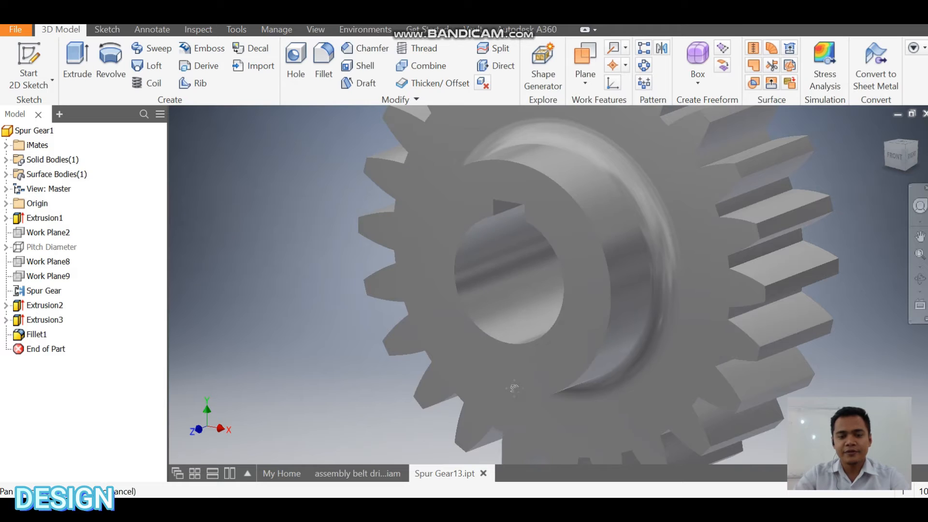
middle_drag(490, 458, 459, 376)
scroll(477, 350, down, 5)
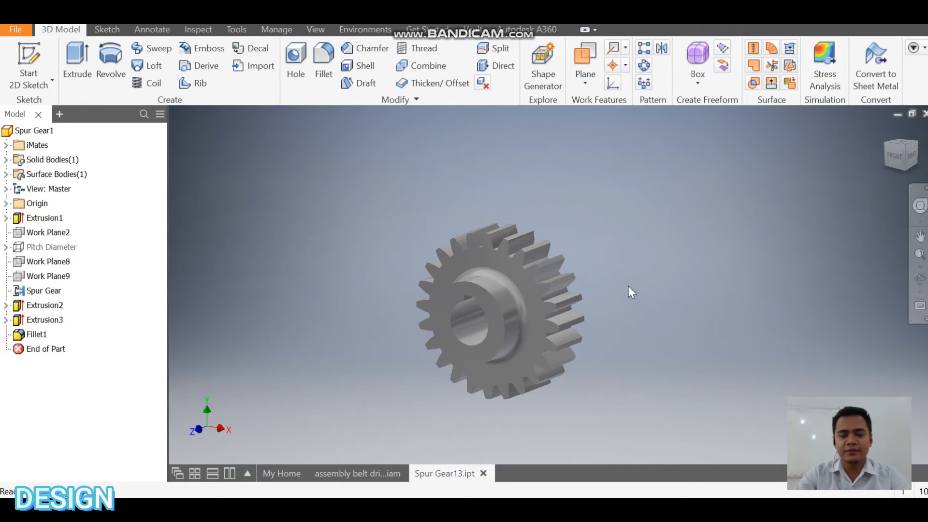
- Switch to the belt drive assembly and return from the spur gear subassembly to the top-level assembly
click(324, 473)
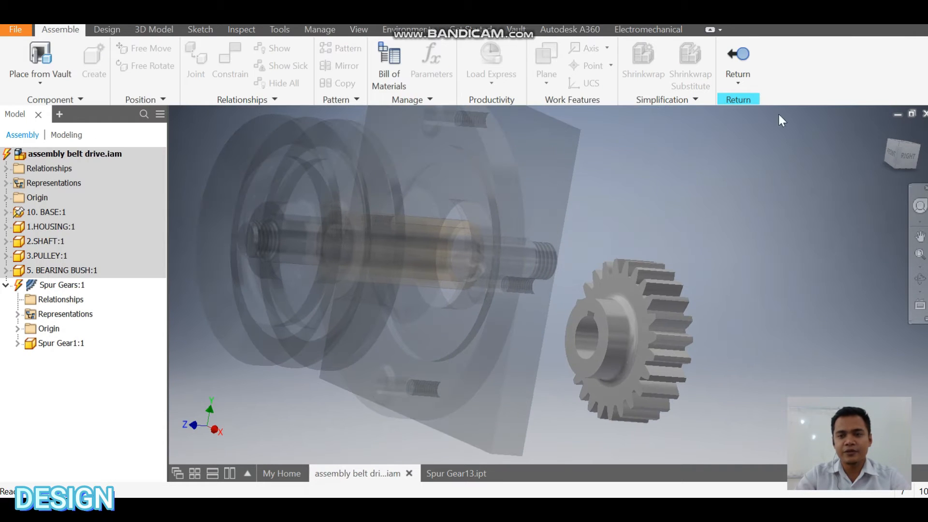
click(737, 58)
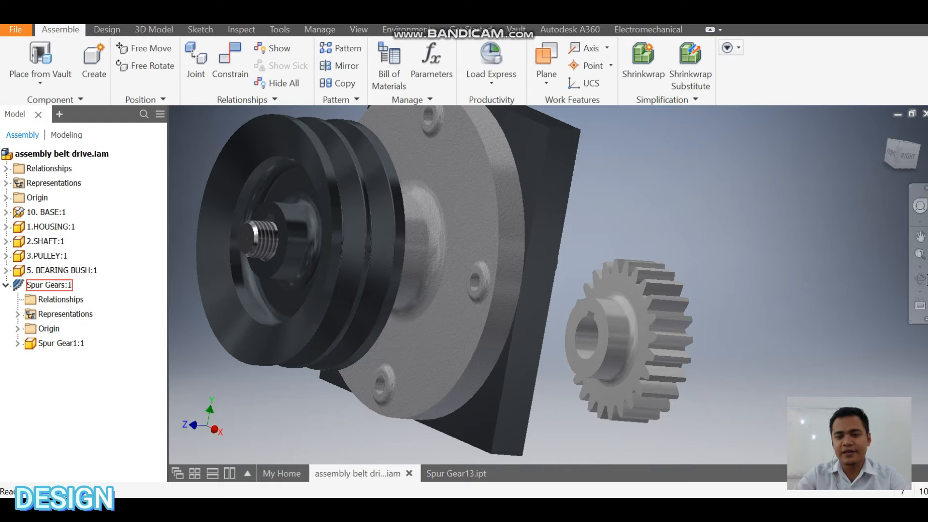
click(920, 279)
drag(530, 310, 565, 261)
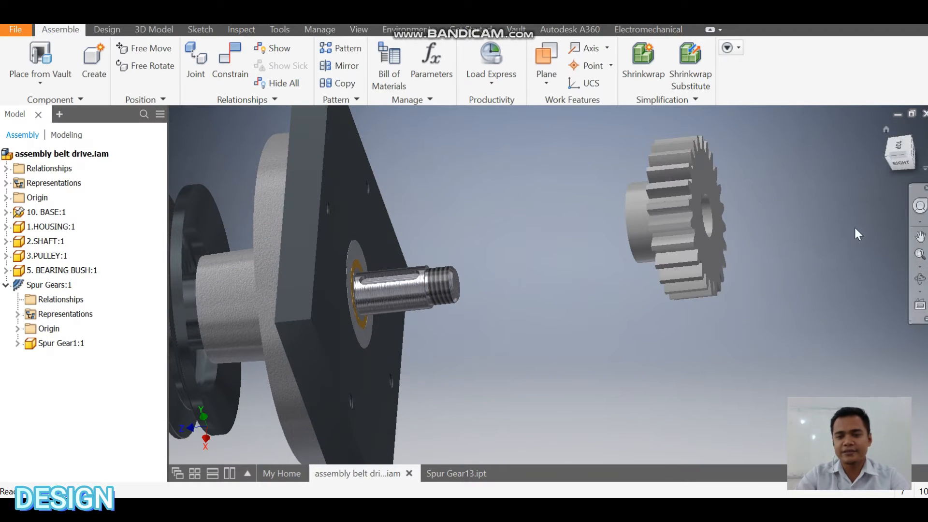
- Add an Insert constraint with 0 mm offset between the gear hub's bore edge and the circular shaft edge beside the bearing bush
drag(566, 273, 531, 270)
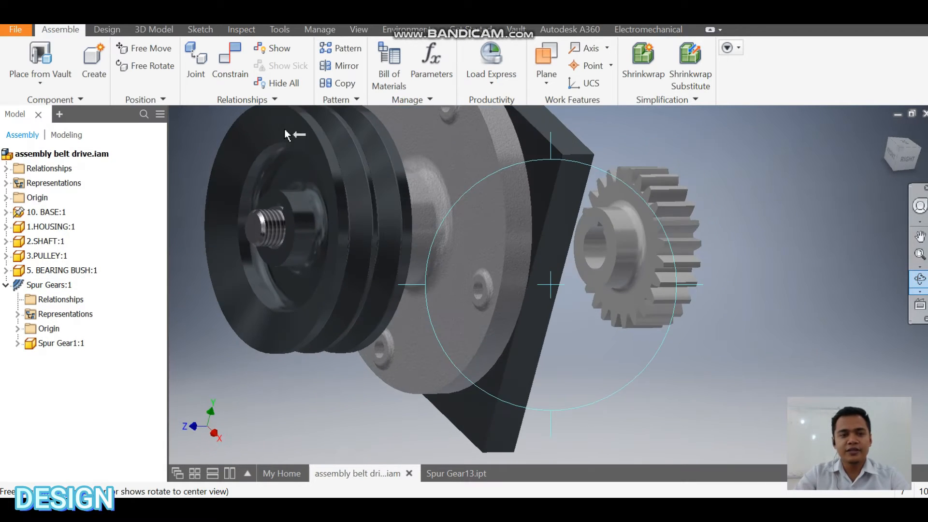
click(237, 70)
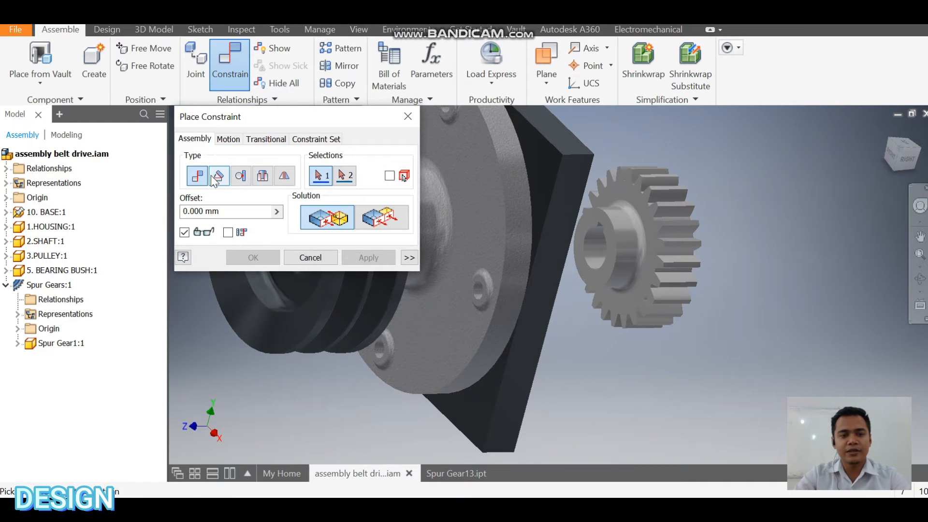
click(263, 177)
scroll(607, 261, down, 5)
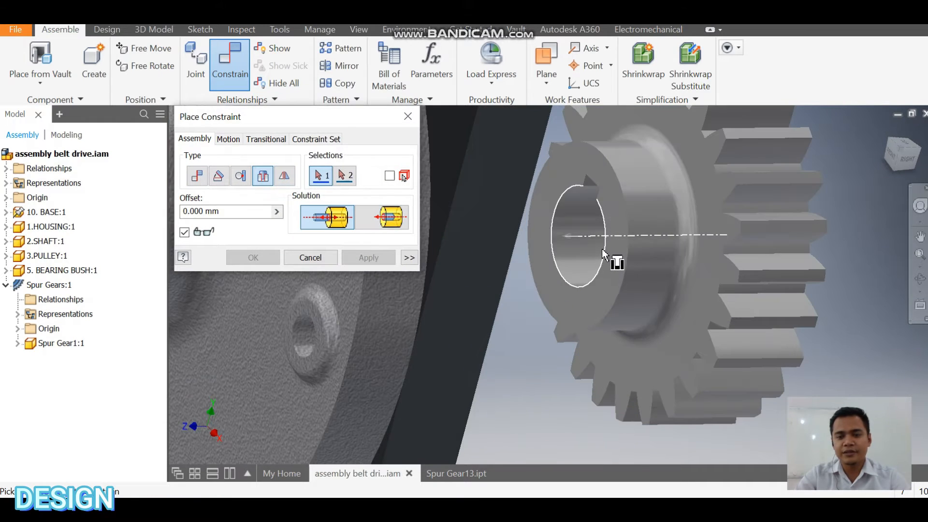
click(606, 252)
click(919, 279)
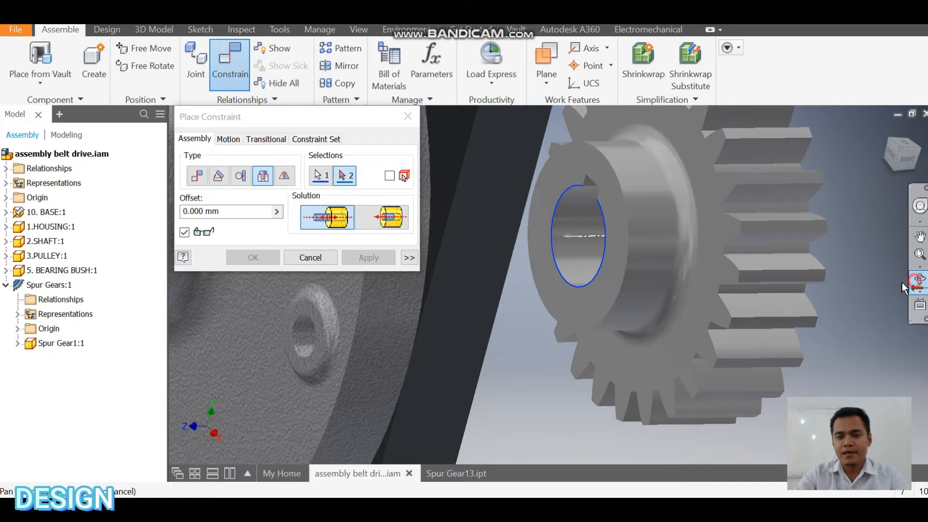
drag(477, 279, 412, 290)
middle_drag(421, 291, 739, 327)
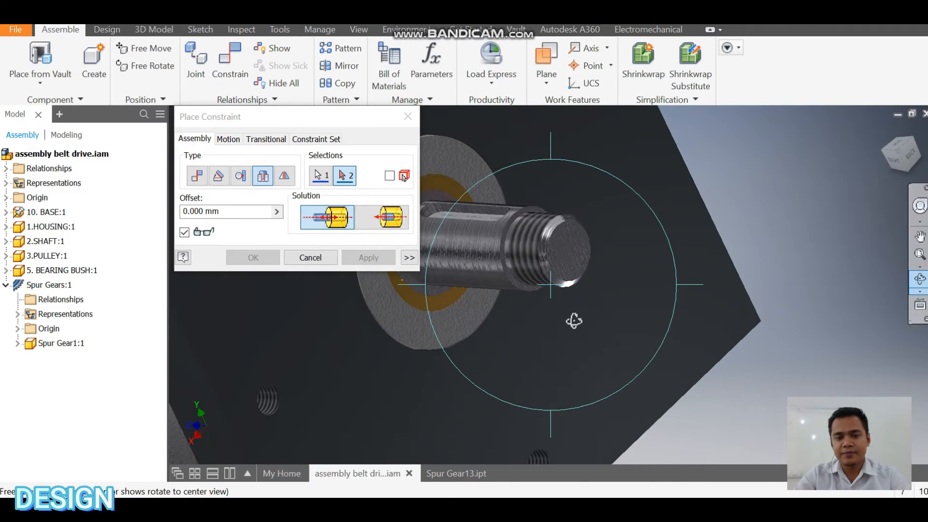
middle_drag(417, 316, 559, 320)
right_click(456, 280)
click(473, 290)
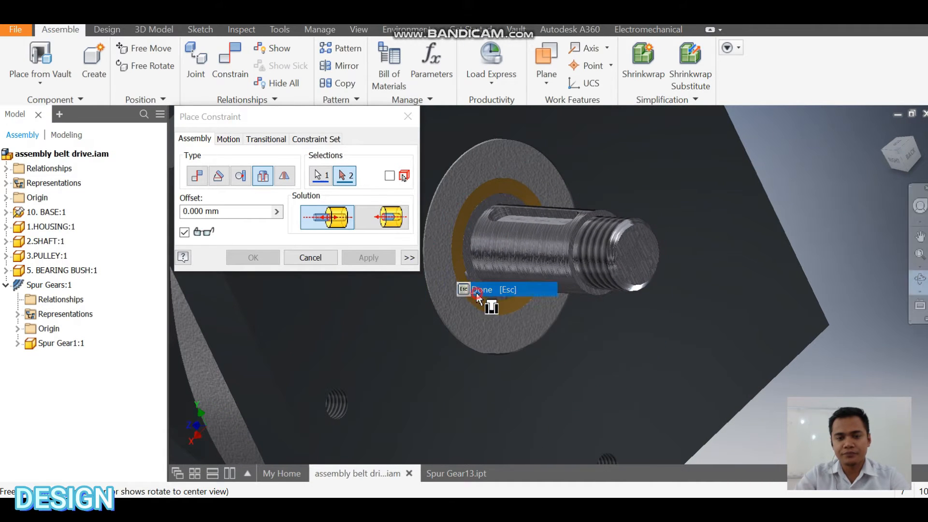
click(462, 276)
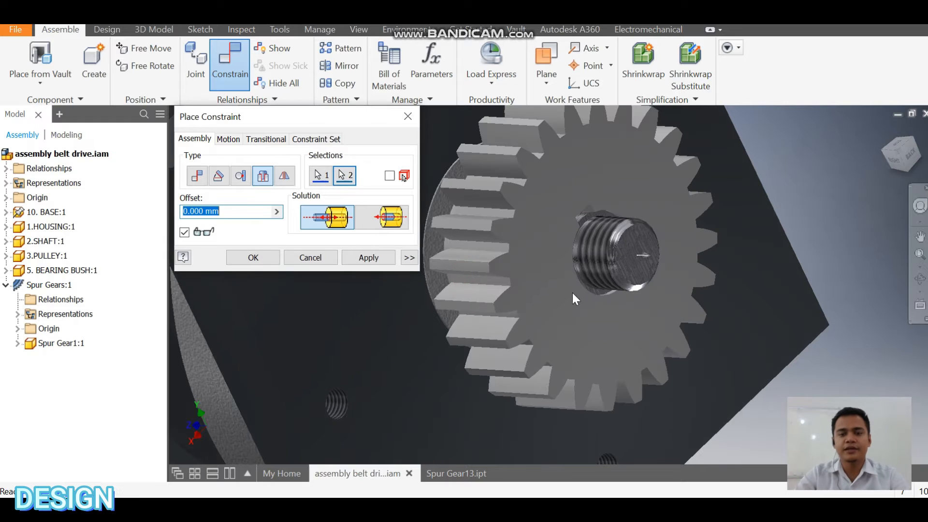
click(368, 257)
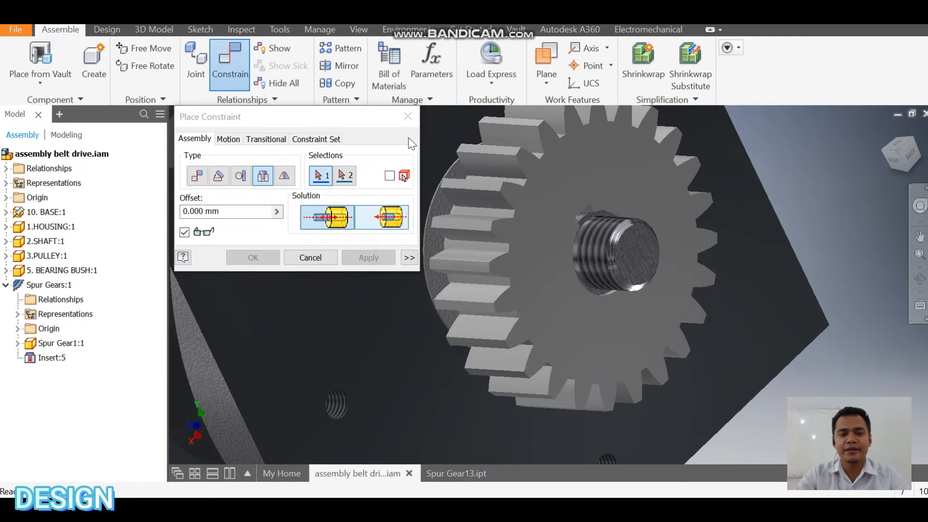
click(408, 116)
- Add a flush Mate constraint with 0 mm offset between the side faces of the shaft keyway and the gear keyway
middle_drag(616, 227, 532, 218)
click(920, 280)
drag(638, 249, 580, 278)
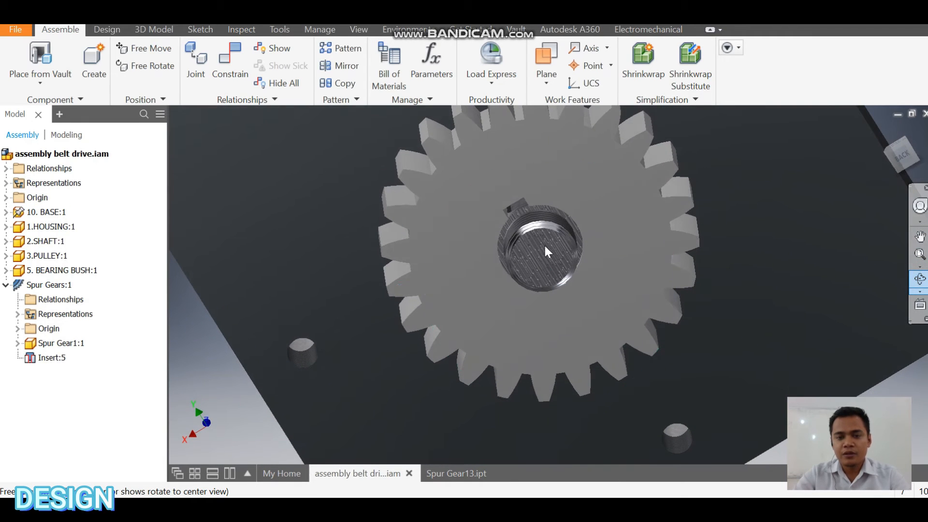
key(Escape)
scroll(526, 213, down, 8)
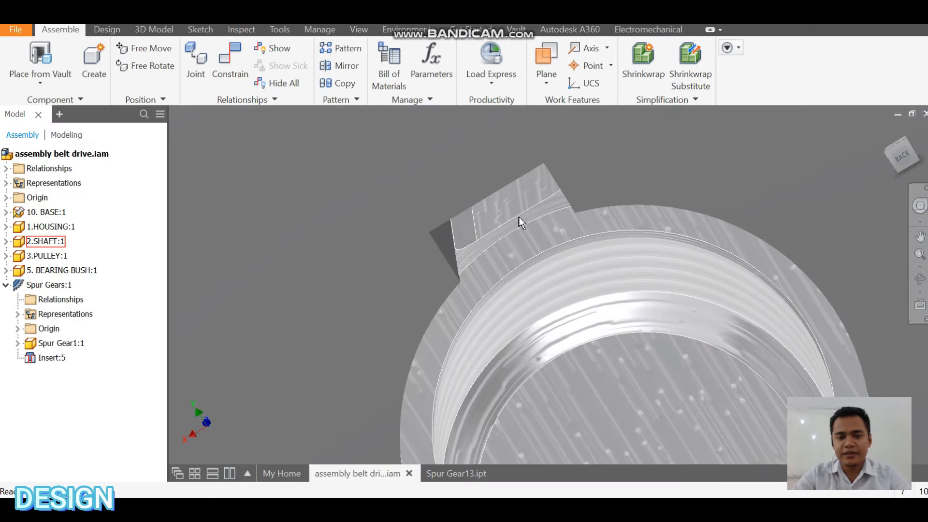
middle_drag(536, 253, 572, 218)
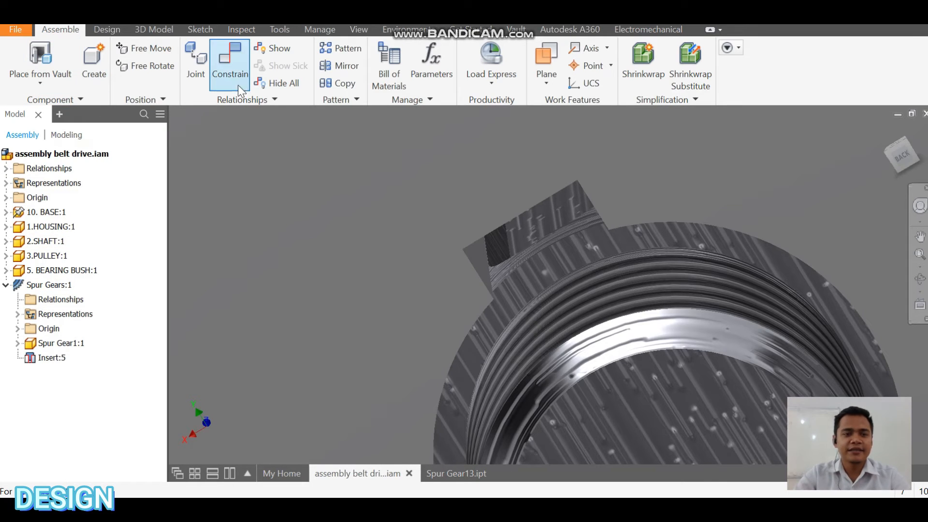
click(240, 85)
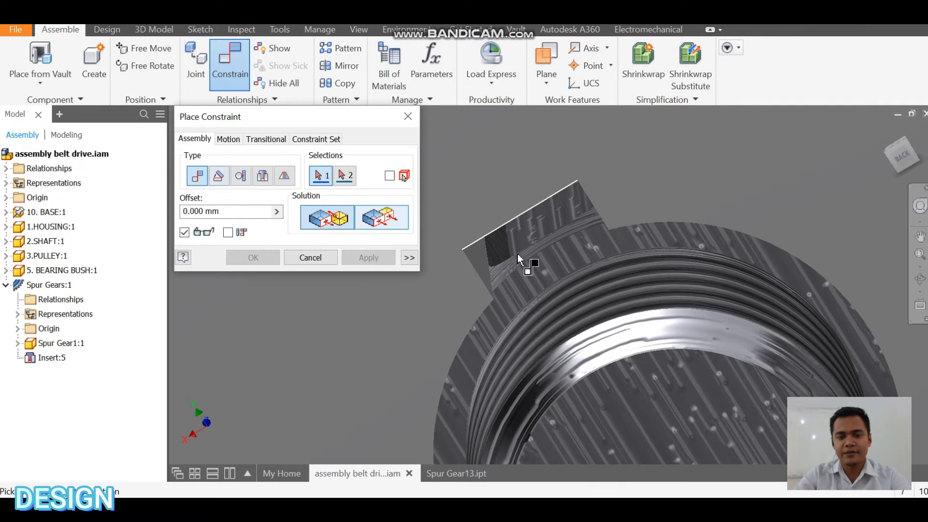
click(505, 249)
click(481, 252)
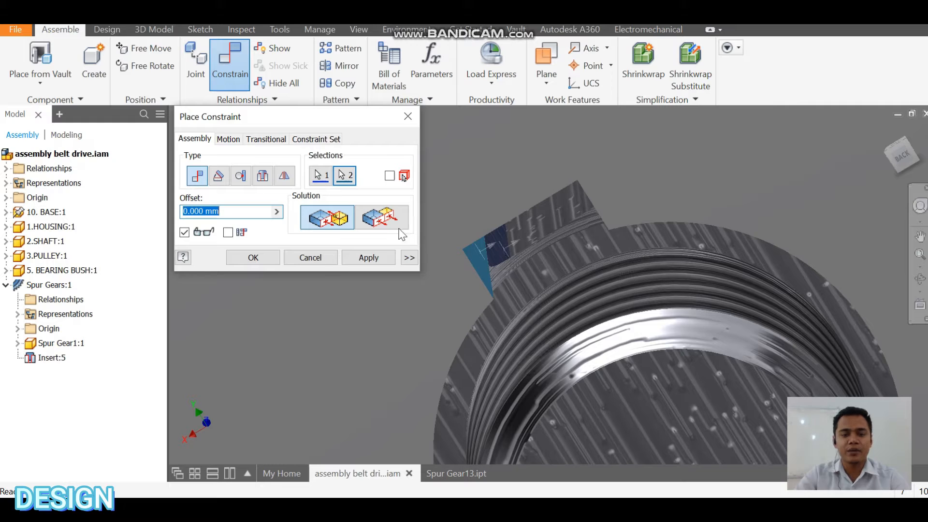
click(380, 223)
click(368, 257)
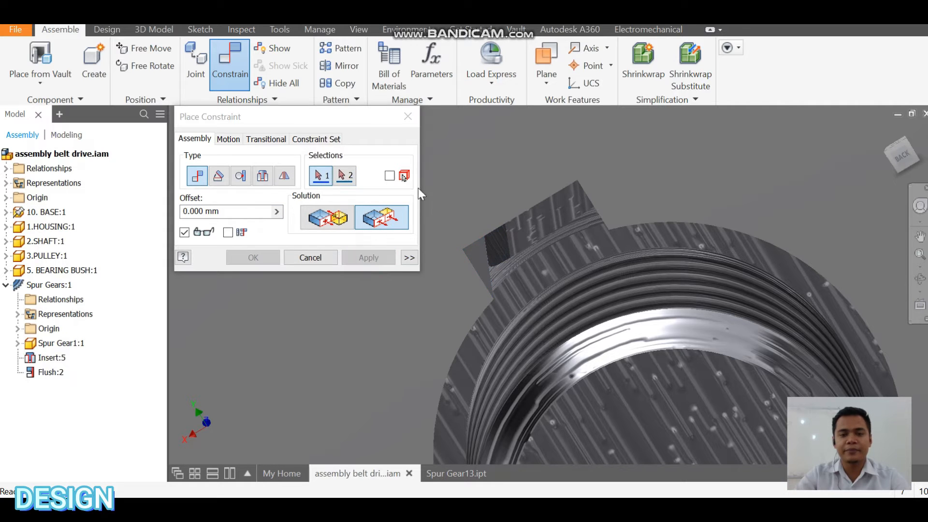
click(408, 116)
- Check the alignment of the gear and shaft keyways and look over the whole assembly
scroll(504, 213, down, 3)
scroll(549, 210, down, 4)
middle_drag(529, 214, 433, 268)
middle_drag(501, 262, 545, 229)
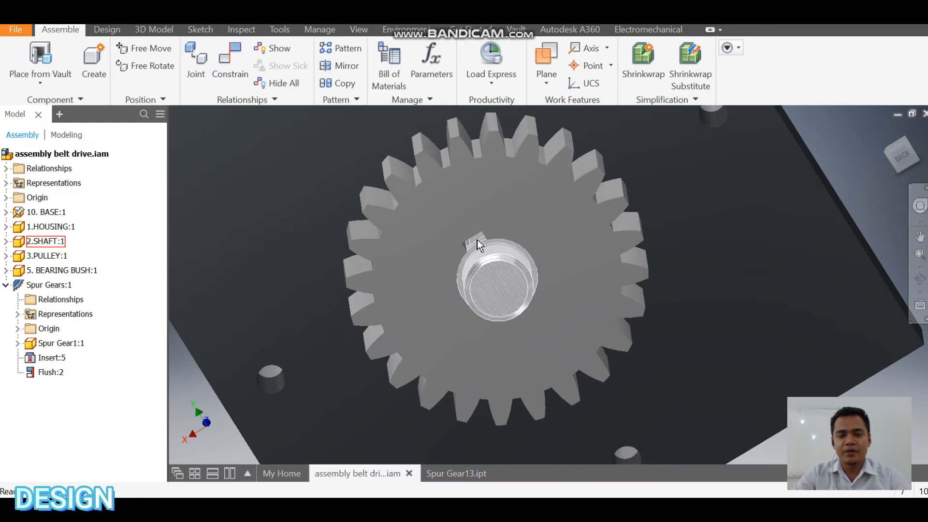
scroll(588, 301, down, 5)
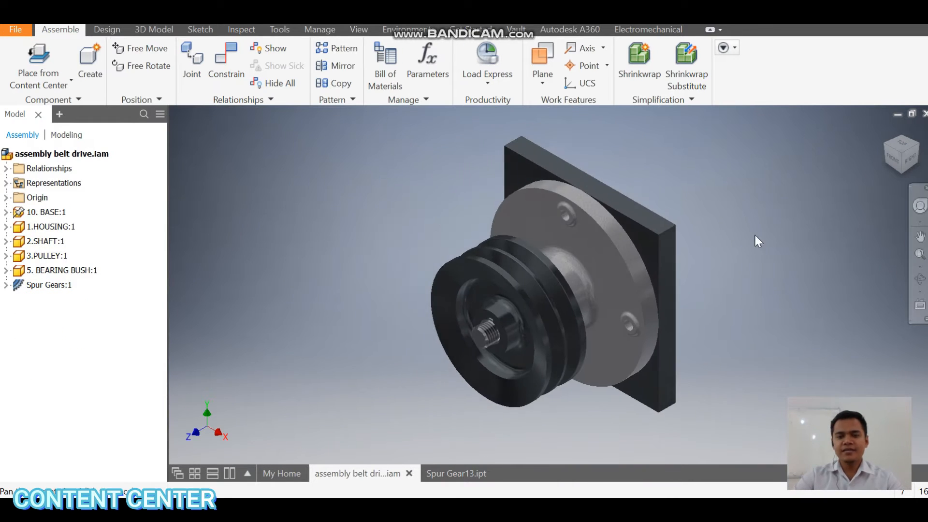
scroll(817, 244, down, 3)
scroll(669, 230, up, 3)
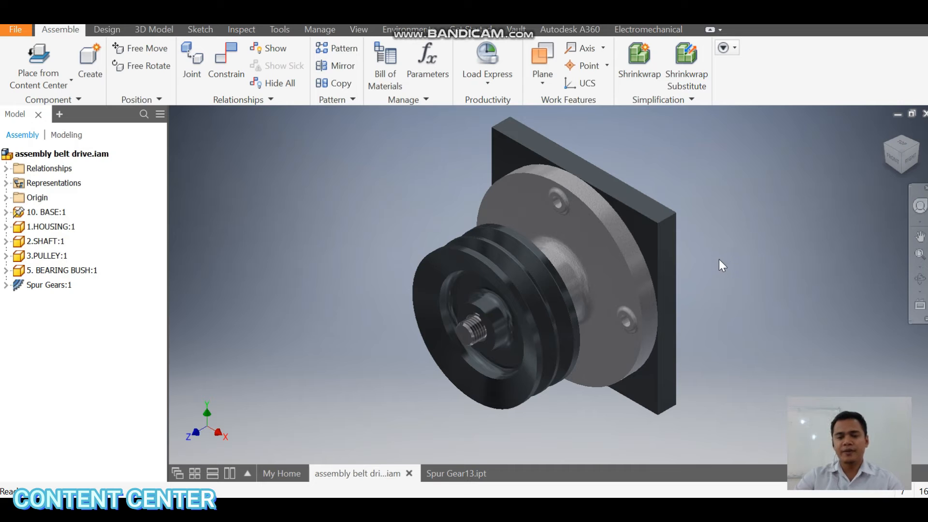
- Choose the DIN 6885-1 A key from the Content Center's rounded machine keys under Shaft Parts, filtered by the DIN standard
click(49, 80)
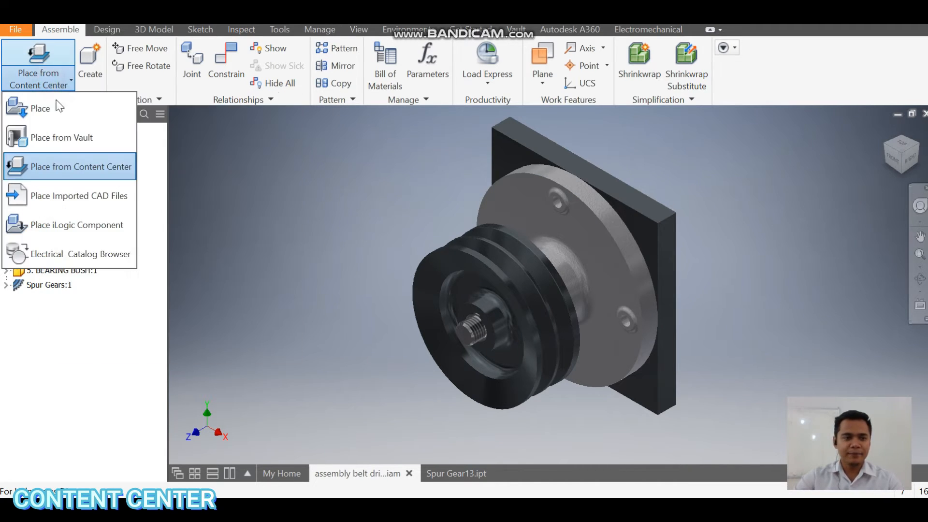
click(71, 164)
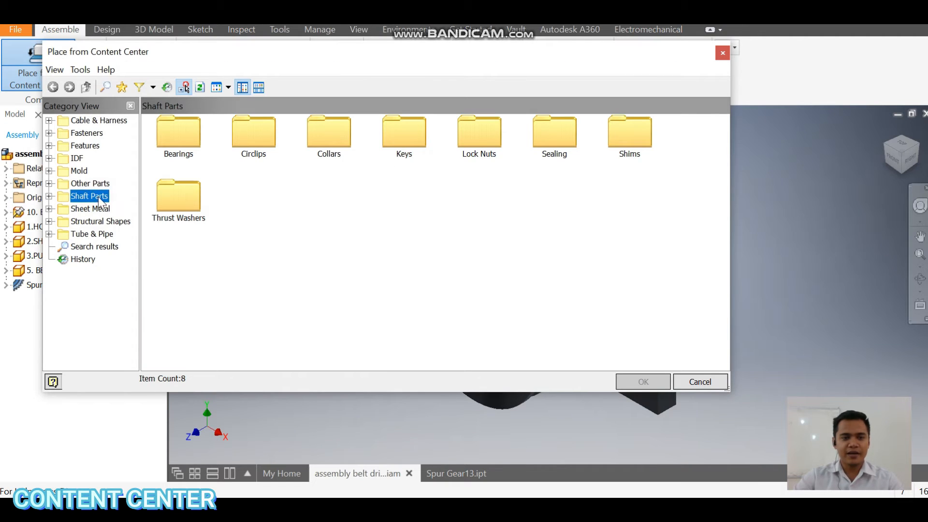
double_click(403, 133)
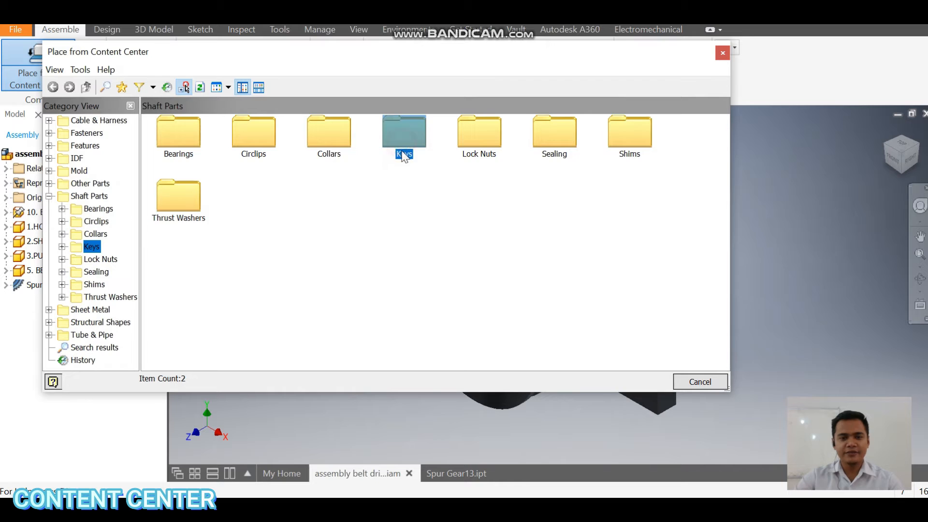
double_click(174, 131)
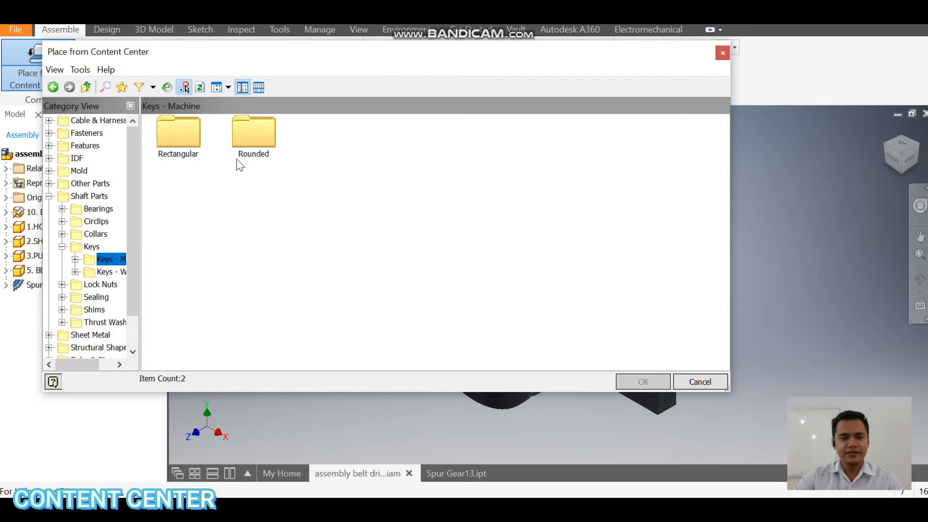
double_click(253, 140)
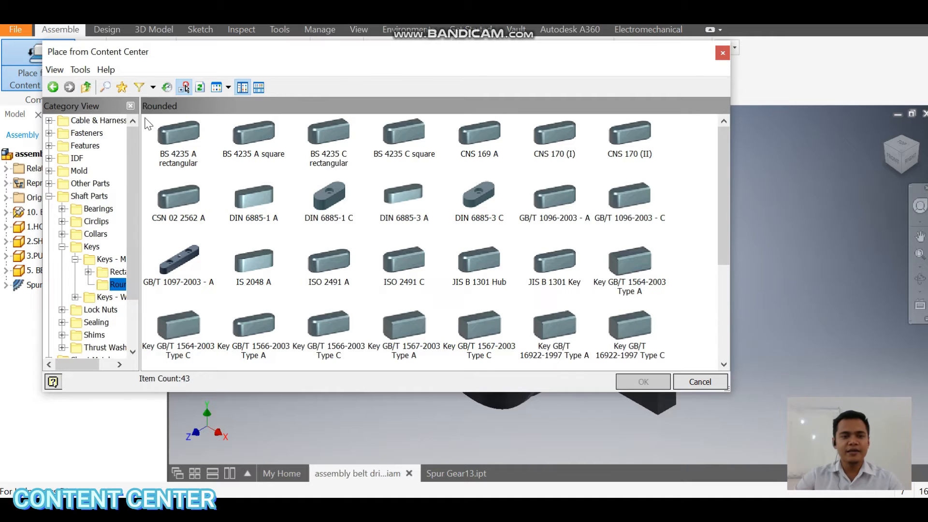
click(149, 91)
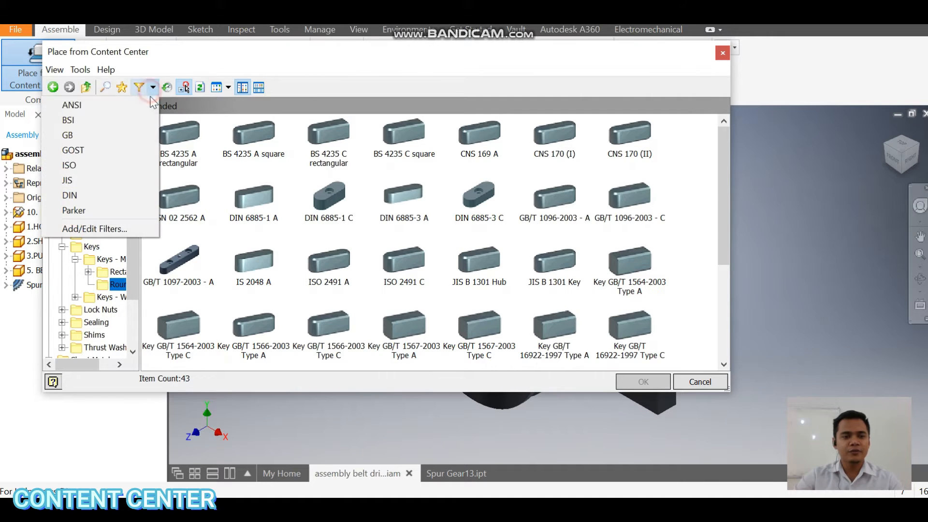
click(92, 192)
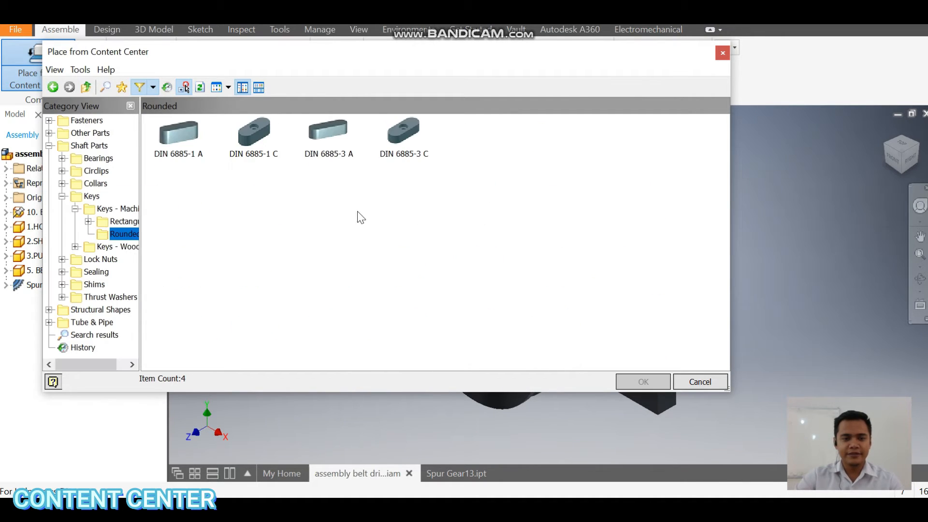
click(182, 144)
click(640, 385)
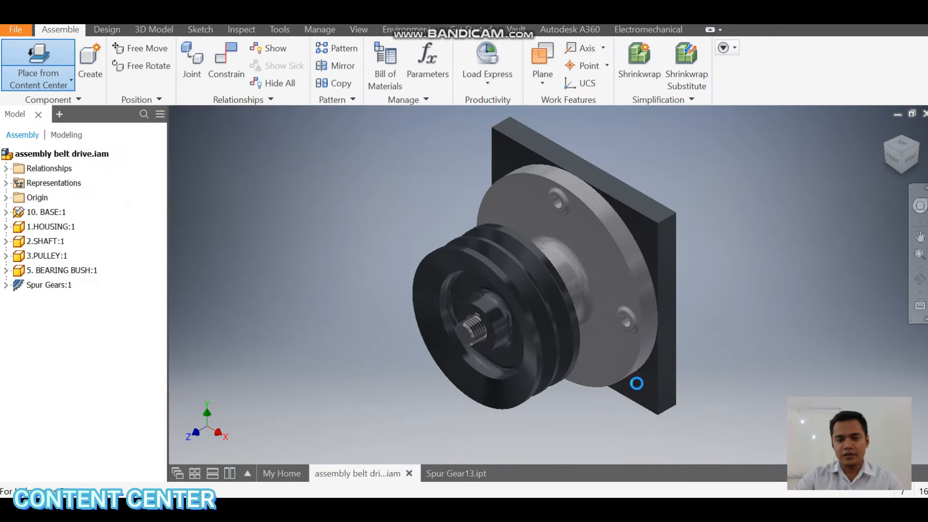
- Place two DIN 6885-1 A keys for shaft diameter 22 - 30, size 8x7 and length 40 mm, beside the pulley
click(371, 276)
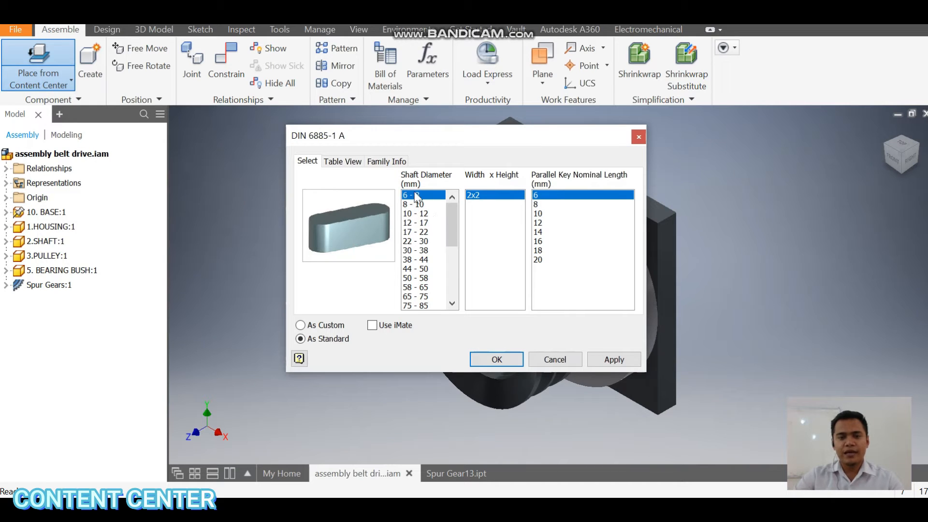
click(418, 242)
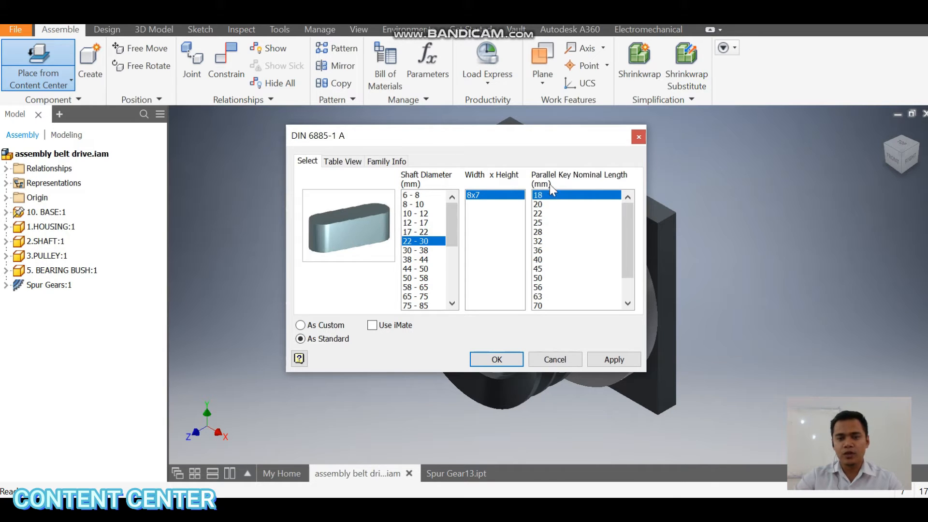
click(538, 259)
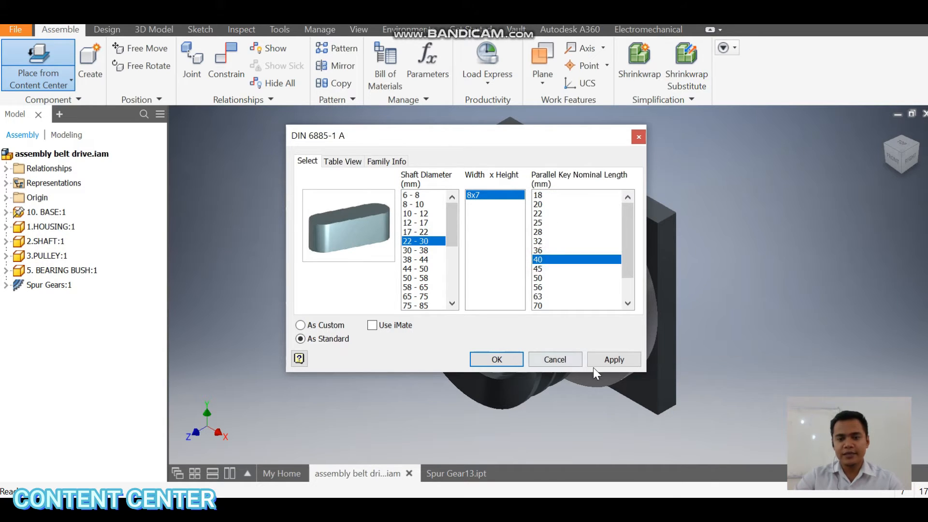
click(603, 359)
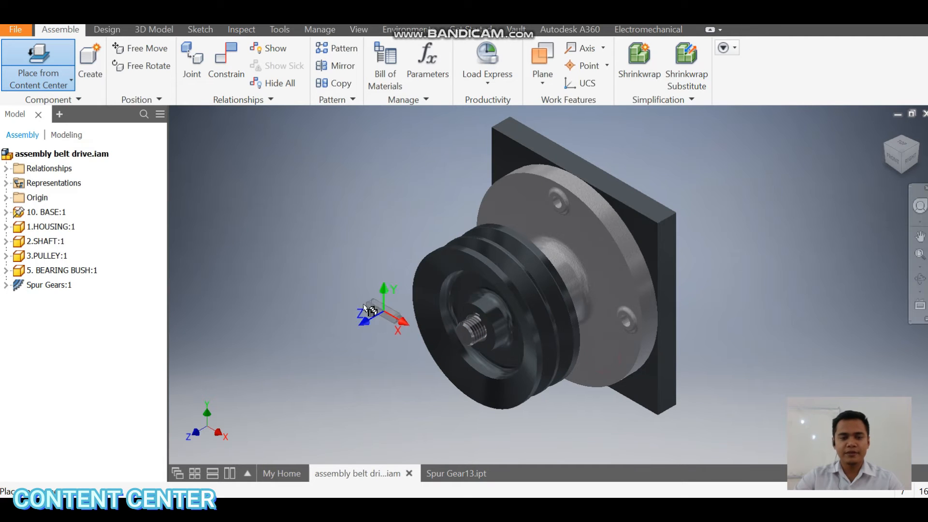
click(352, 295)
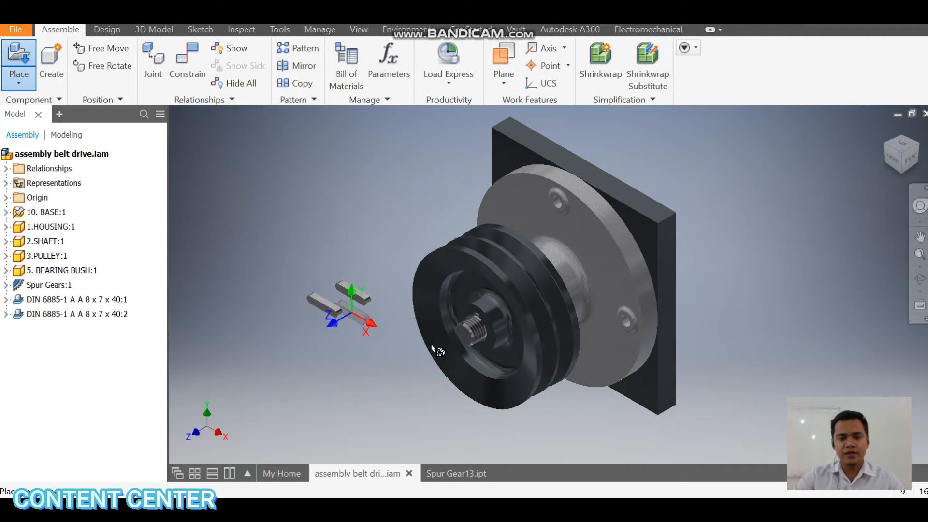
click(333, 312)
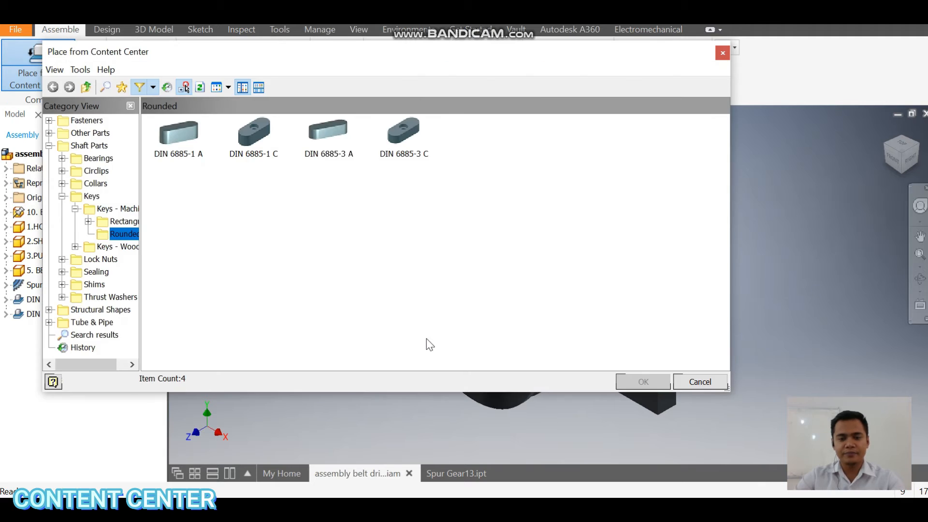
key(Escape)
- Hide the pulley to expose the shaft's keyway on that side
middle_drag(402, 269, 427, 244)
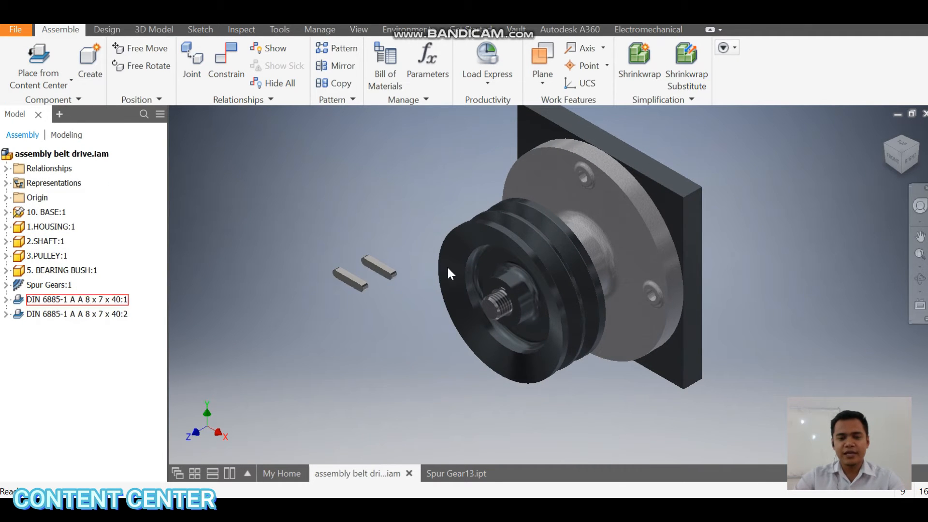
scroll(504, 287, down, 3)
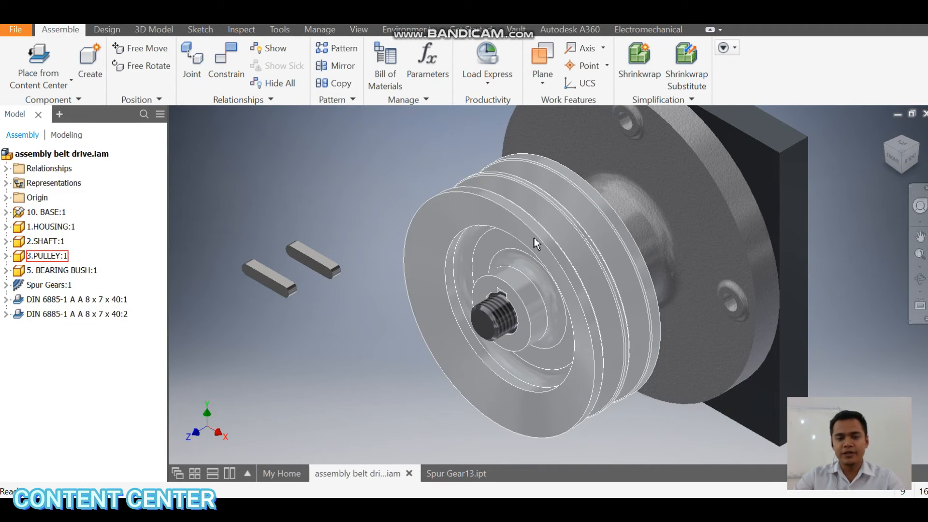
right_click(538, 239)
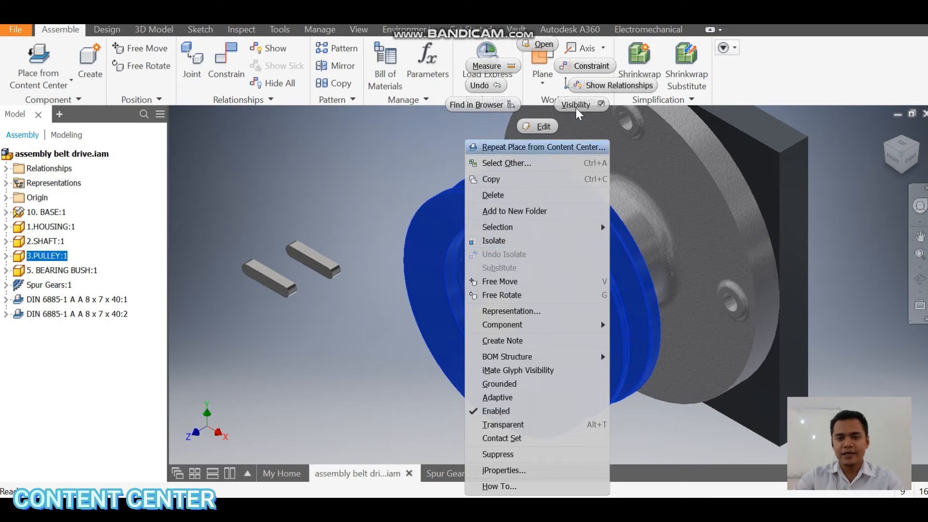
click(601, 105)
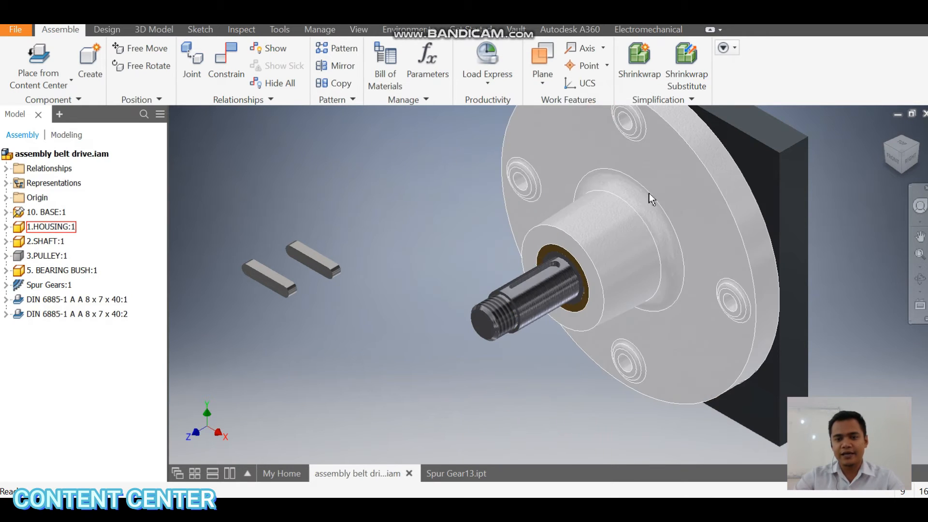
- Hide the spur gear to expose the shaft's keyway on the base plate side
click(923, 281)
drag(648, 256, 466, 218)
key(Escape)
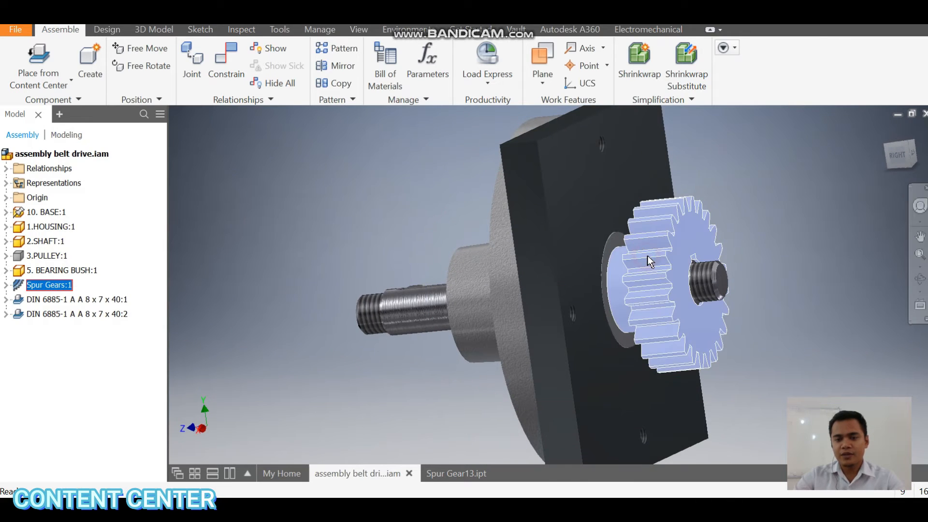
right_click(648, 256)
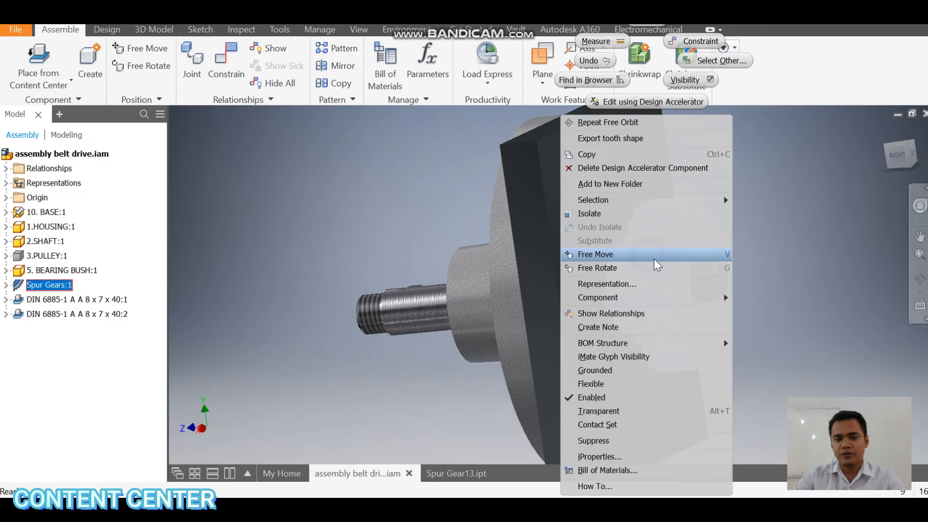
click(712, 83)
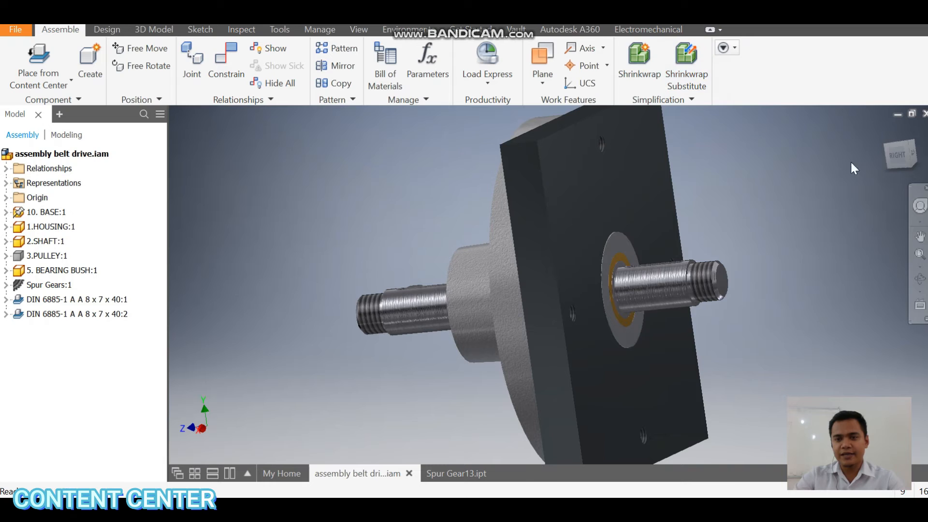
- Mate the first key's flat bottom face to the floor of the shaft keyway on the housing side
click(887, 149)
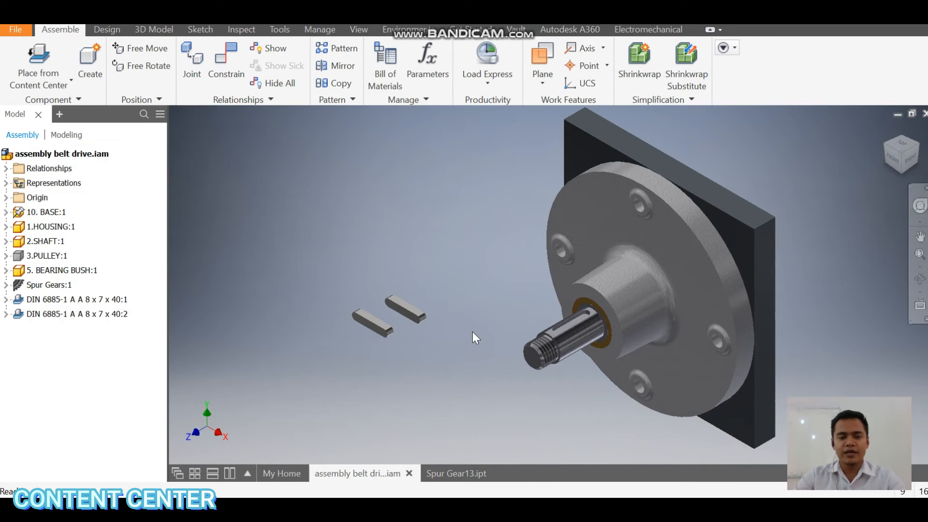
middle_drag(466, 341, 463, 320)
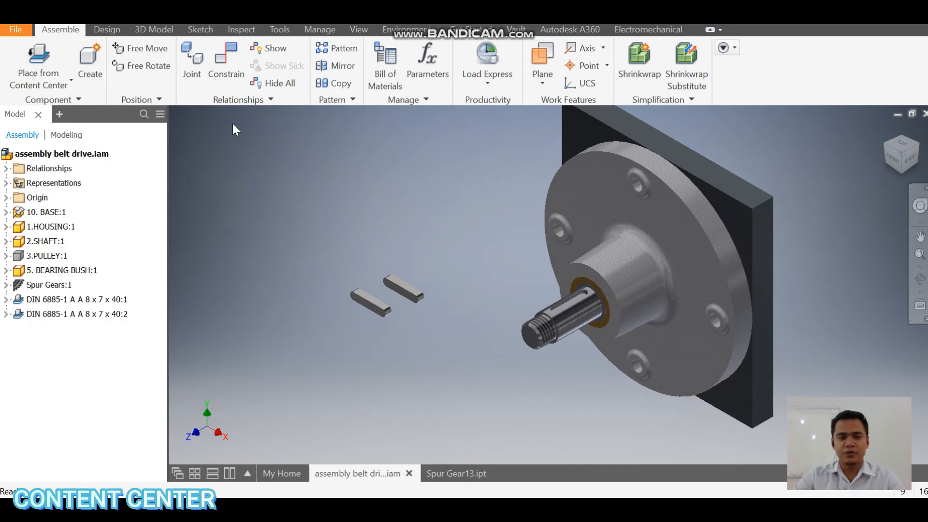
click(226, 68)
scroll(386, 315, up, 2)
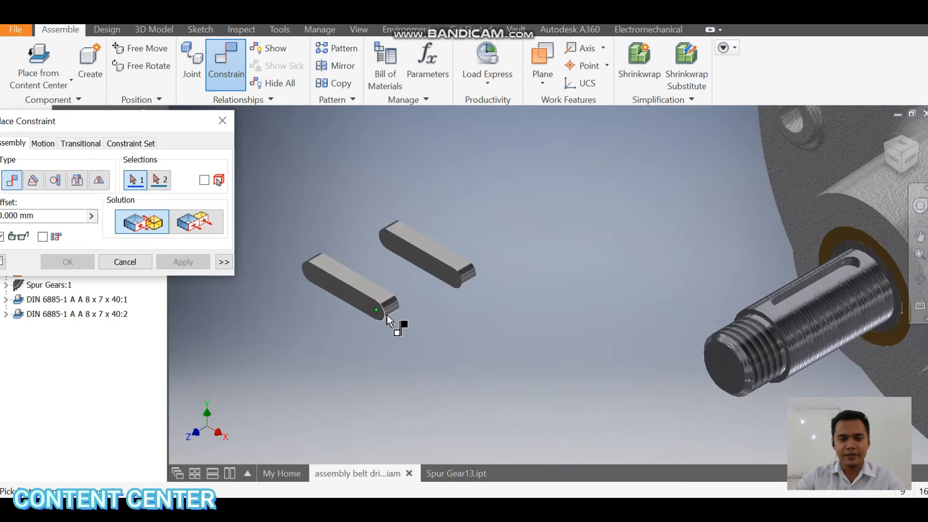
click(350, 297)
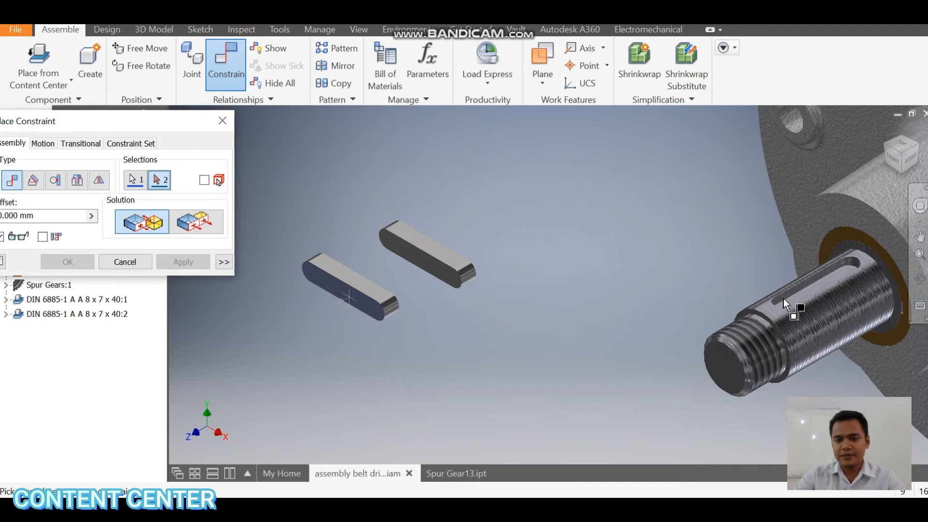
scroll(784, 297, up, 2)
click(796, 297)
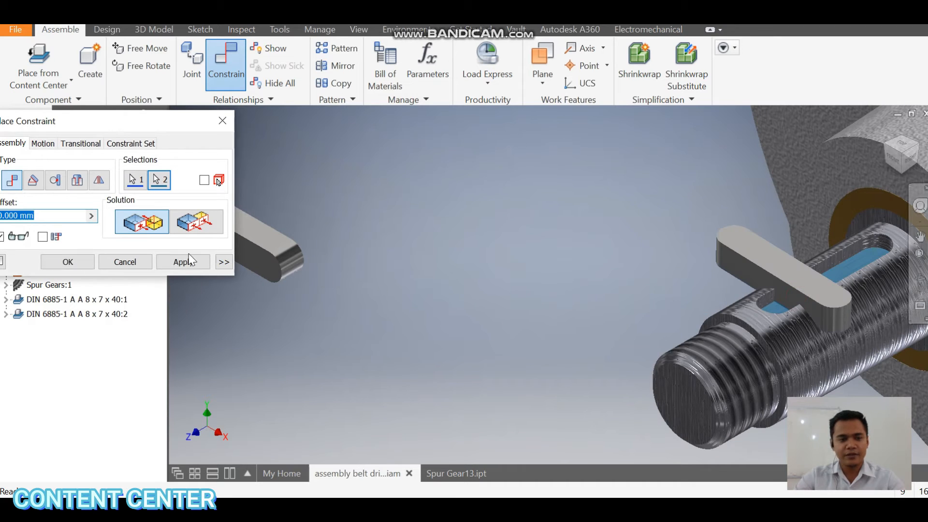
click(183, 261)
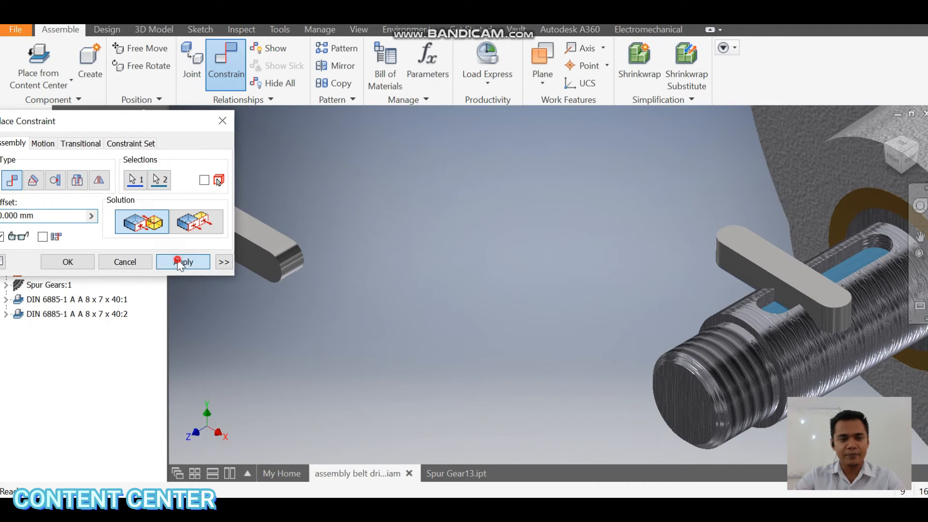
- Mate the axis of the key's rounded end to the axis of the keyway's rounded end nearest the housing
click(831, 318)
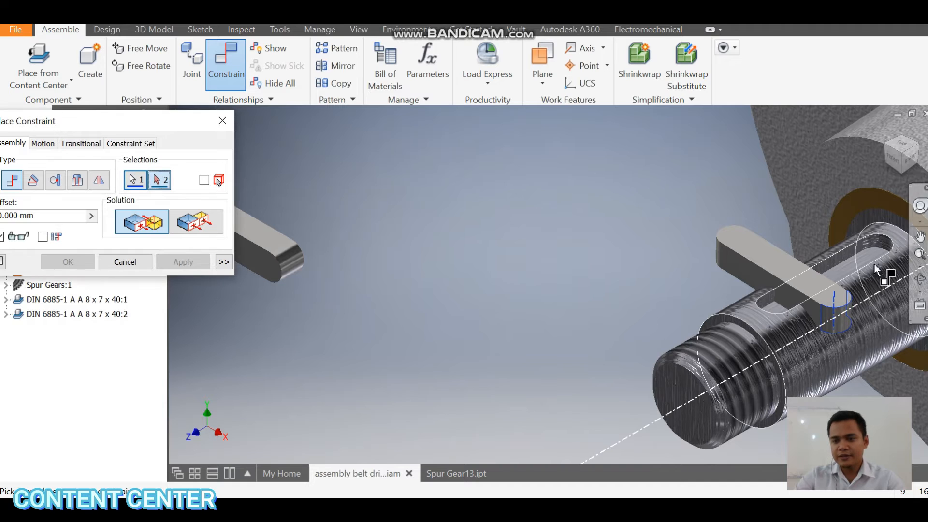
click(881, 249)
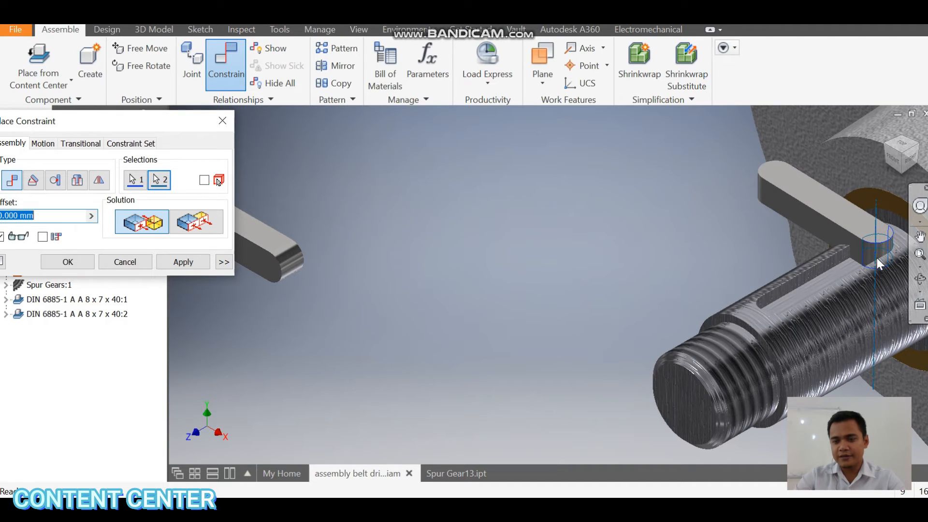
click(181, 262)
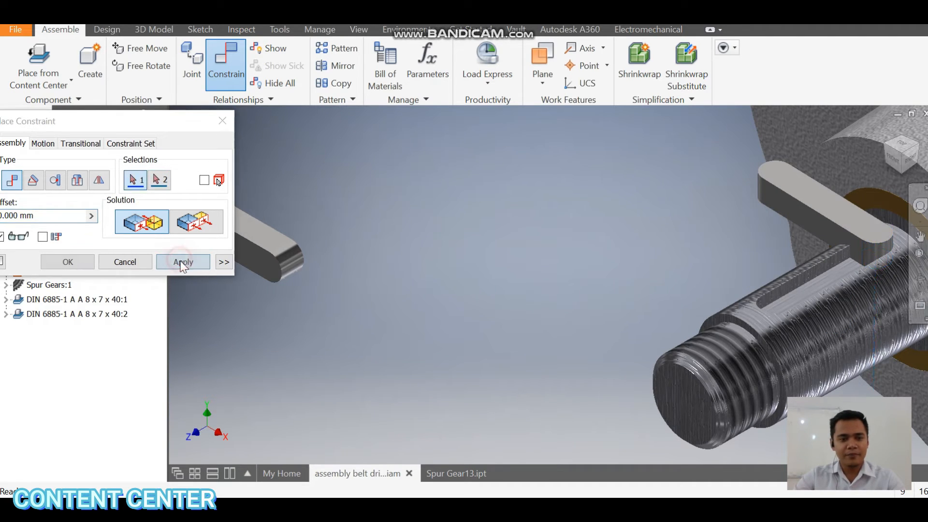
- Mate the key's straight side face to the side wall of the keyway, completing its placement in the shaft
click(804, 221)
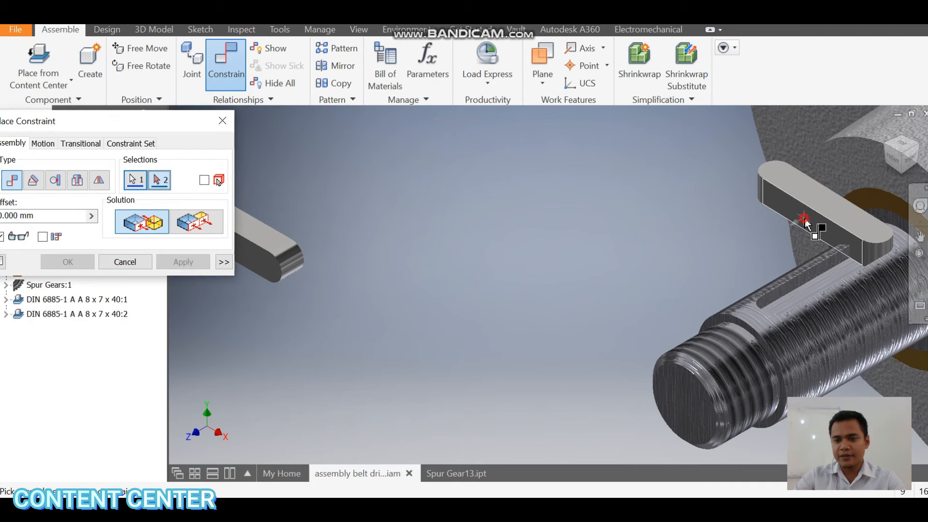
click(919, 278)
drag(612, 283, 654, 298)
right_click(653, 302)
click(675, 306)
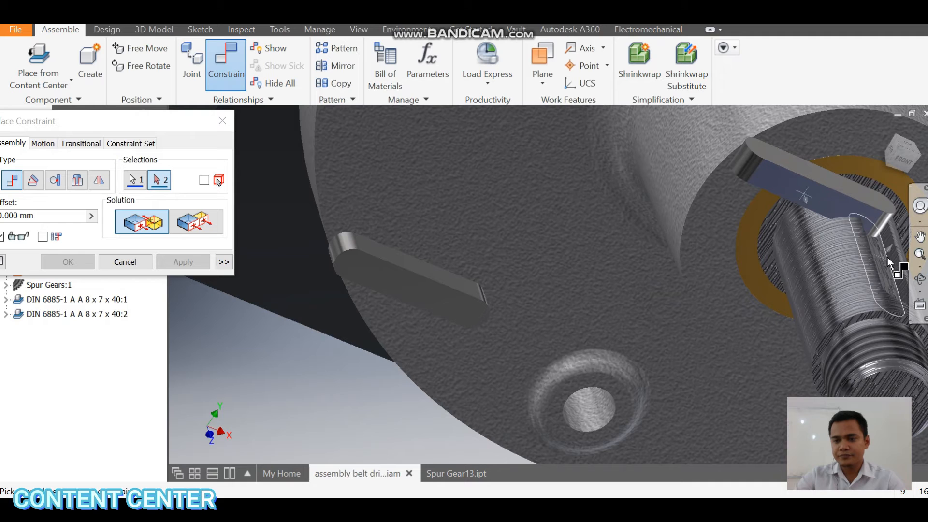
click(889, 257)
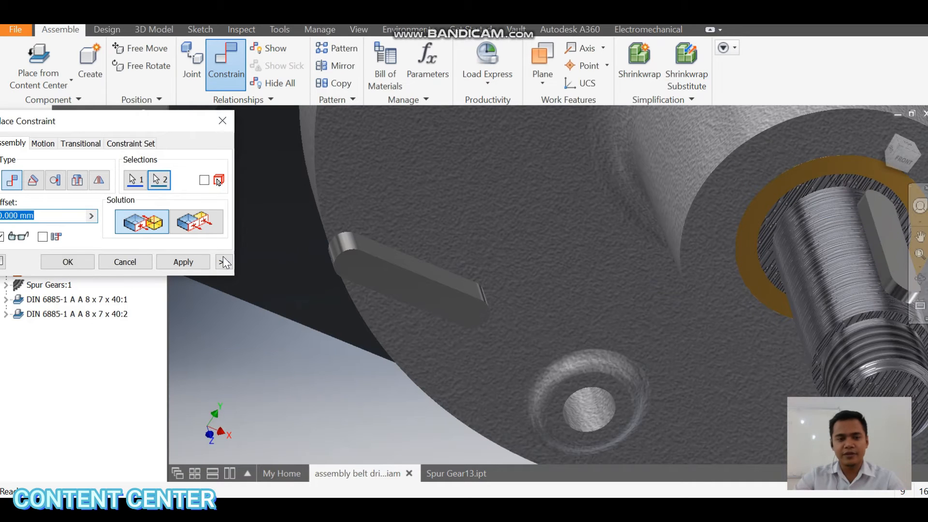
click(183, 261)
click(222, 122)
- Inspect the seating of the first key in the shaft's keyway on the housing side
scroll(559, 311, down, 2)
middle_drag(559, 311, 431, 312)
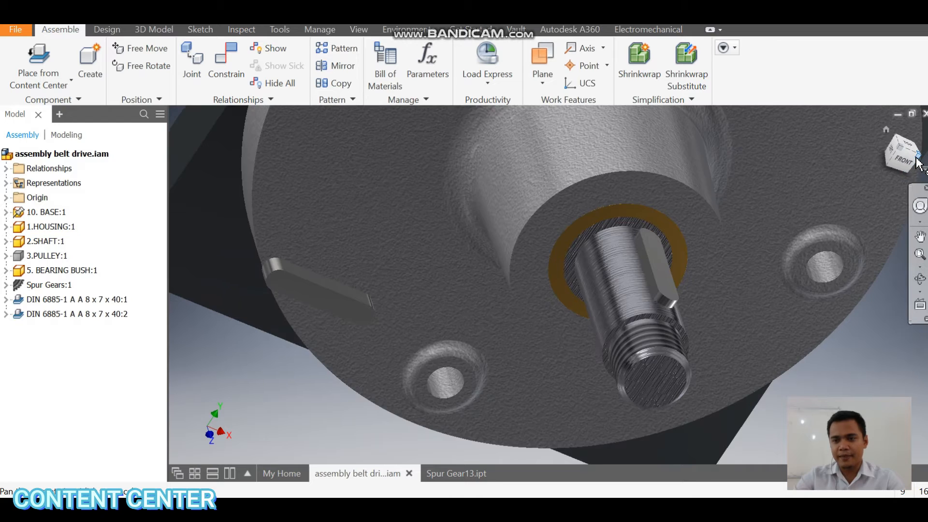
scroll(916, 157, down, 1)
click(915, 157)
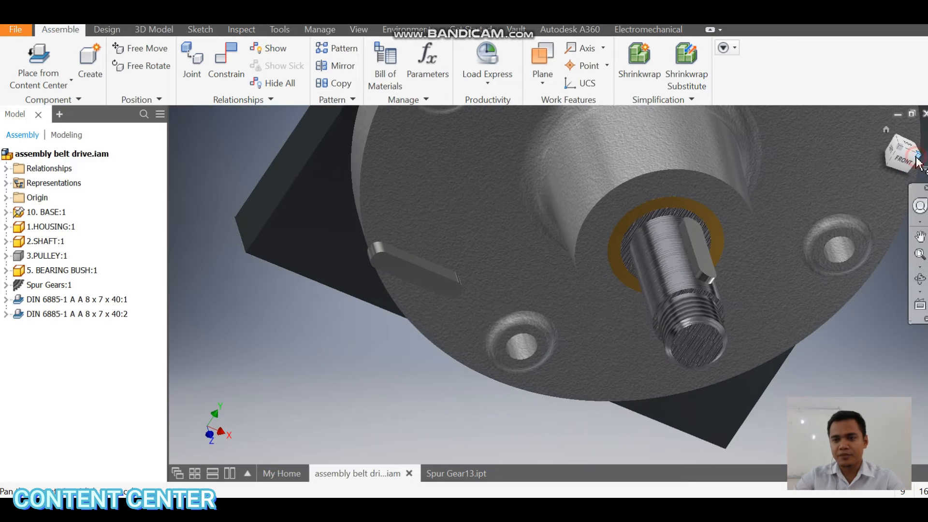
scroll(669, 280, up, 5)
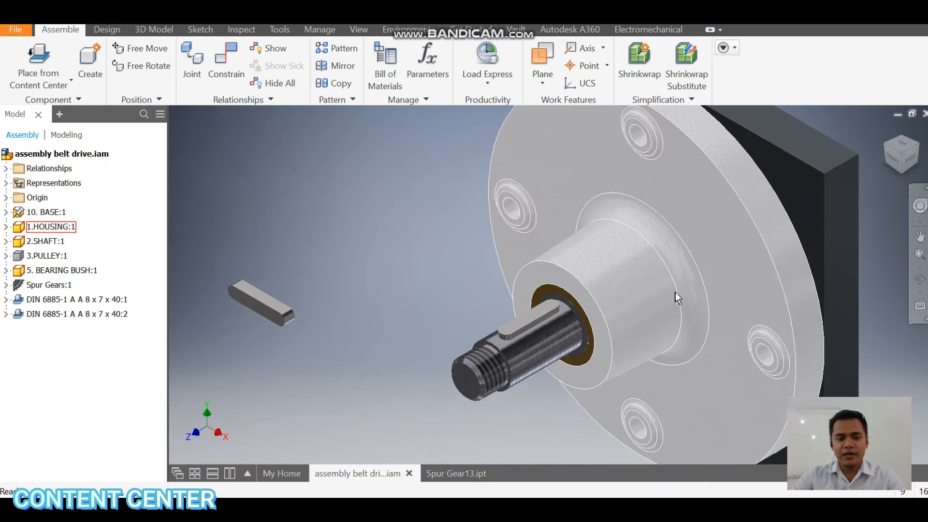
middle_drag(616, 279, 601, 263)
scroll(600, 263, down, 3)
- Apply an Insert constraint between the second key's rounded end and the gear-side keyway's rounded end nearest the base
click(920, 279)
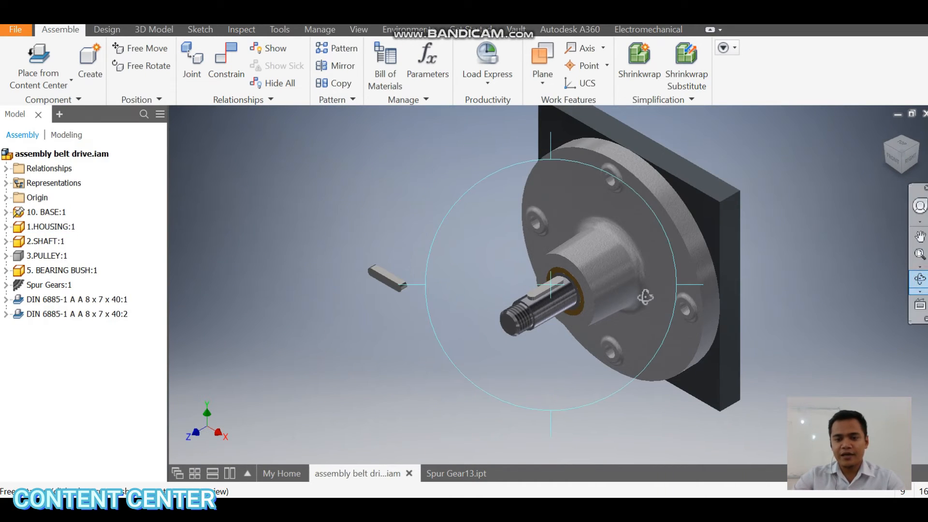
drag(646, 296, 525, 306)
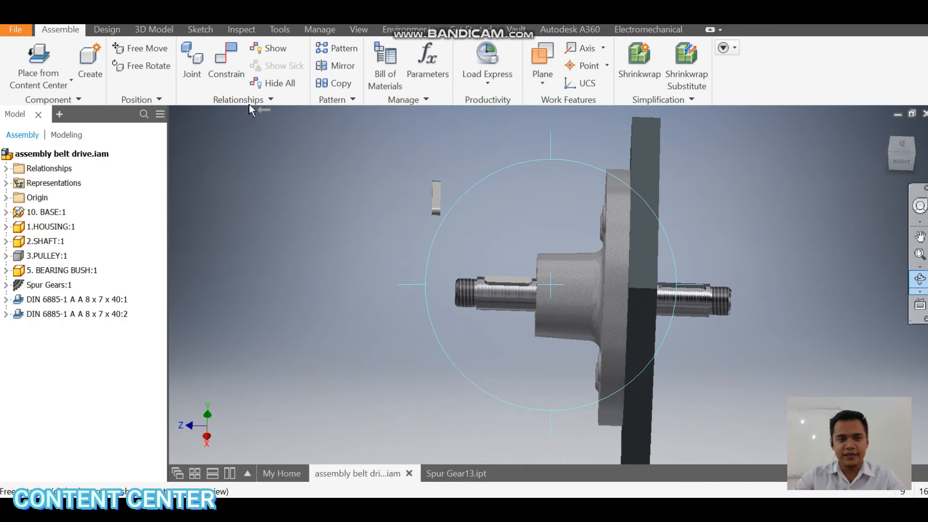
click(226, 77)
click(78, 180)
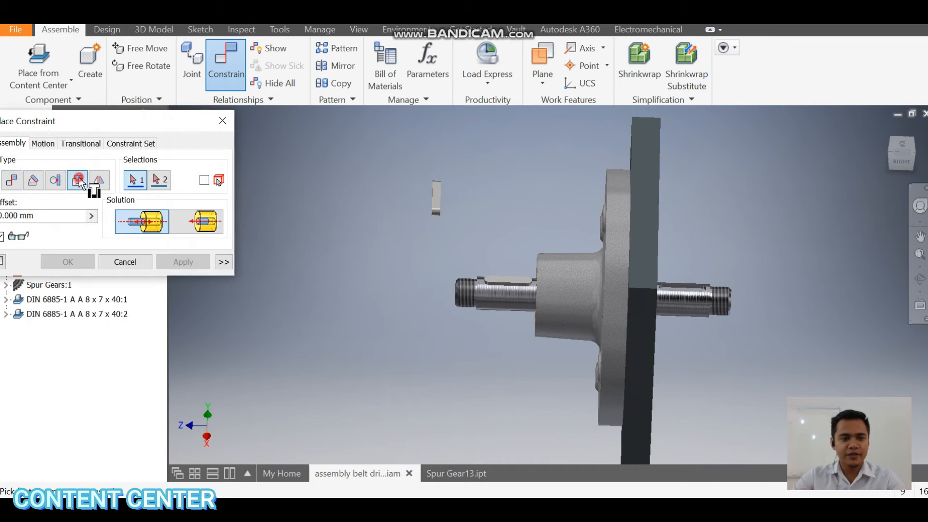
scroll(373, 193, up, 3)
click(516, 238)
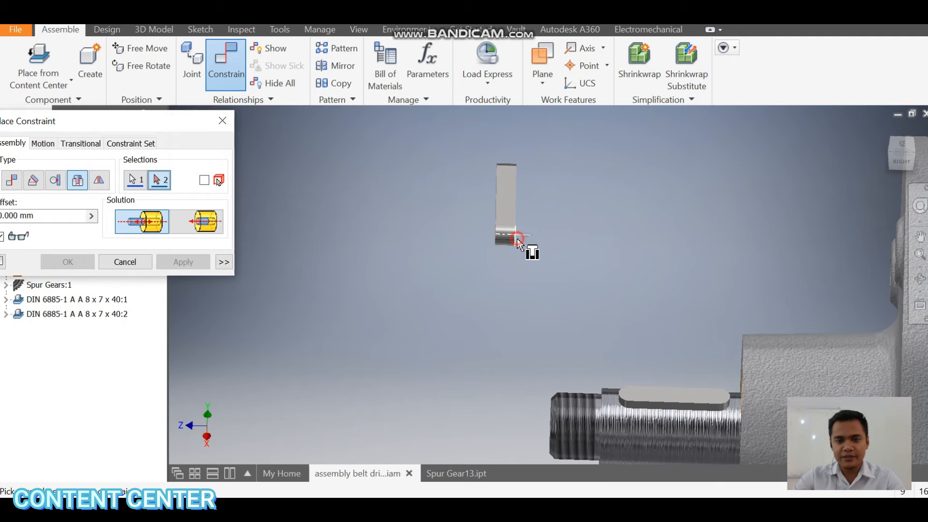
scroll(540, 250, down, 3)
middle_drag(733, 288, 593, 249)
scroll(593, 250, up, 4)
scroll(555, 257, up, 3)
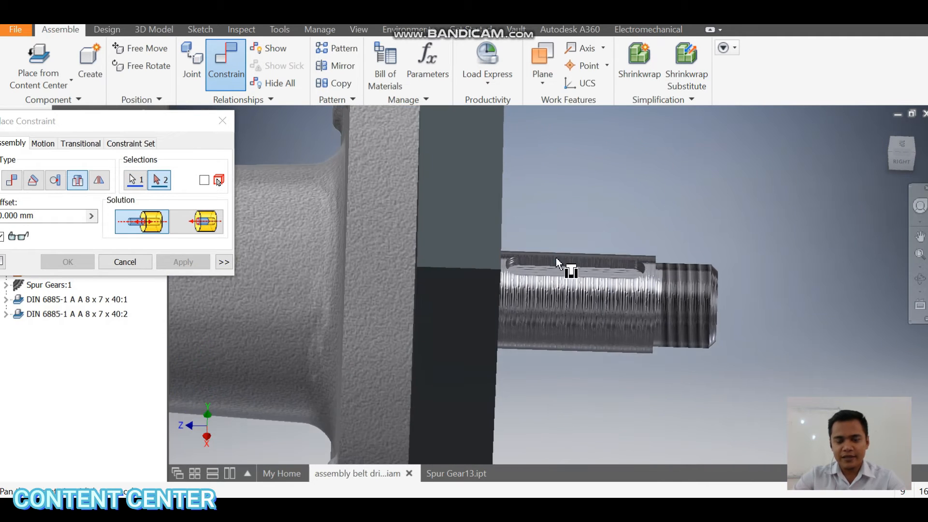
click(510, 261)
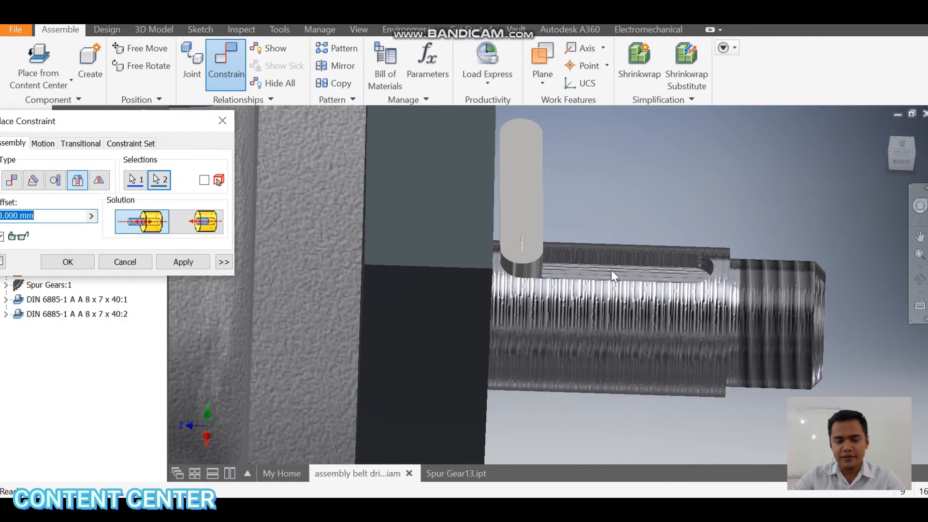
click(189, 264)
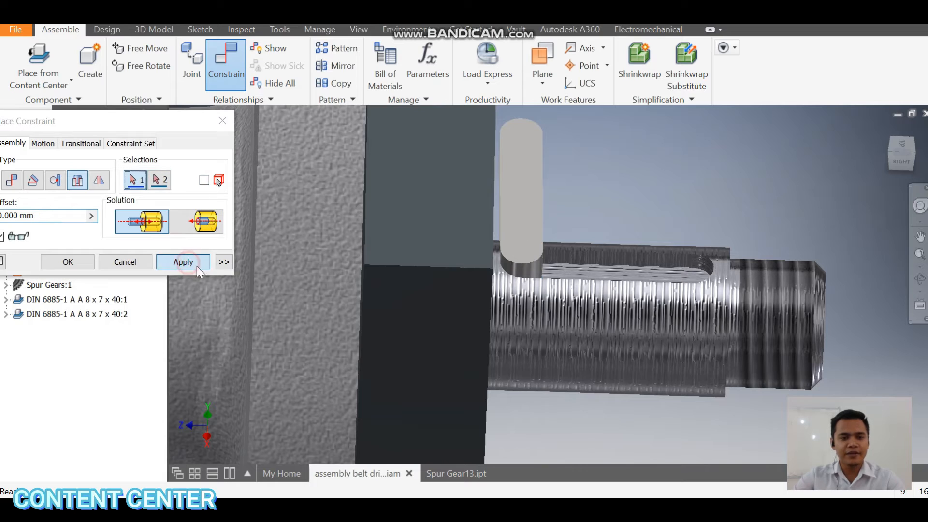
- Apply an Insert constraint between the second key's free rounded end and the keyway end nearest the shaft thread
click(920, 279)
drag(618, 287, 517, 348)
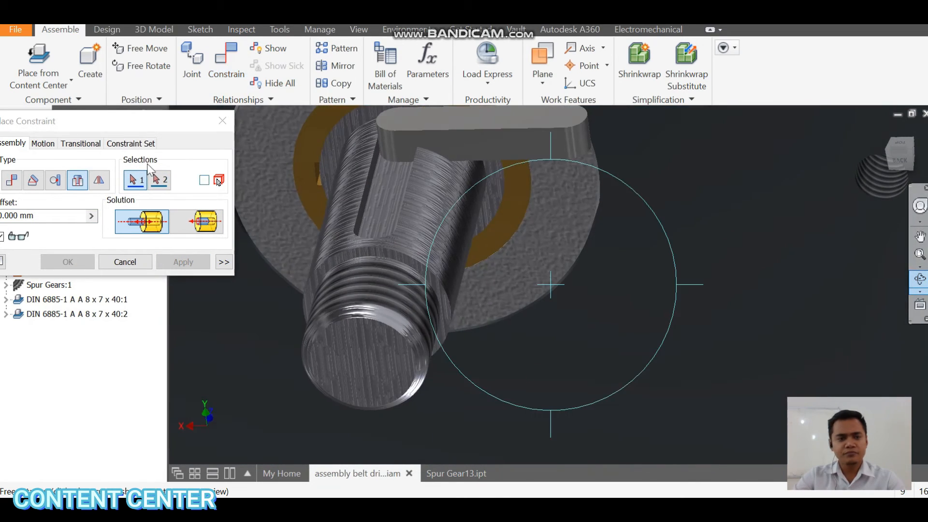
key(Escape)
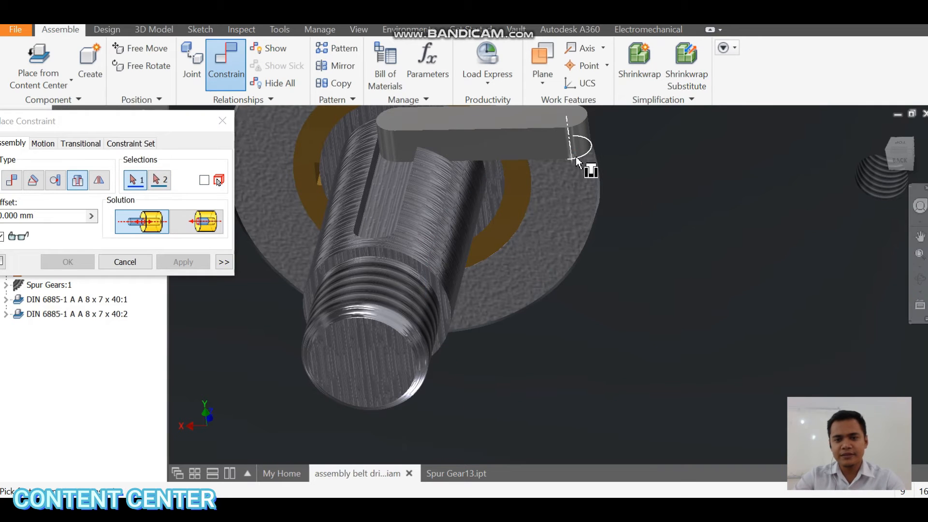
click(584, 156)
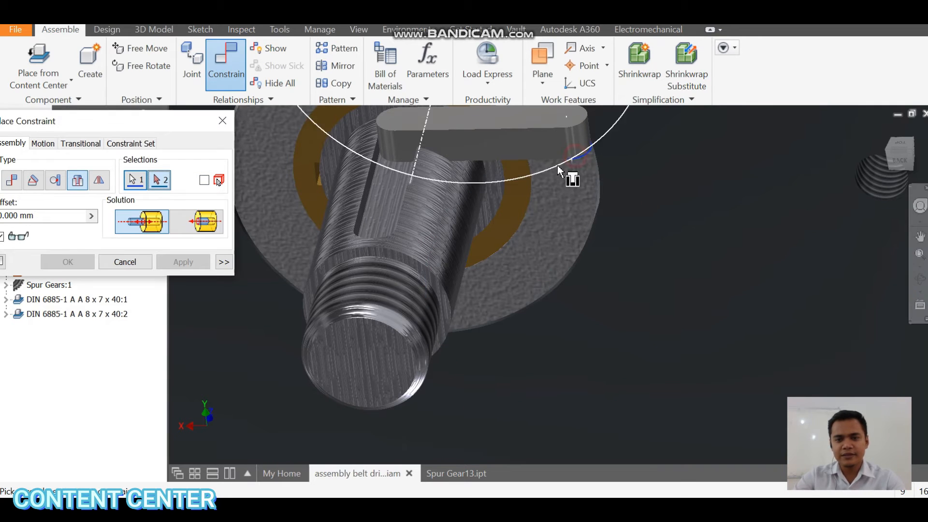
click(373, 253)
click(193, 262)
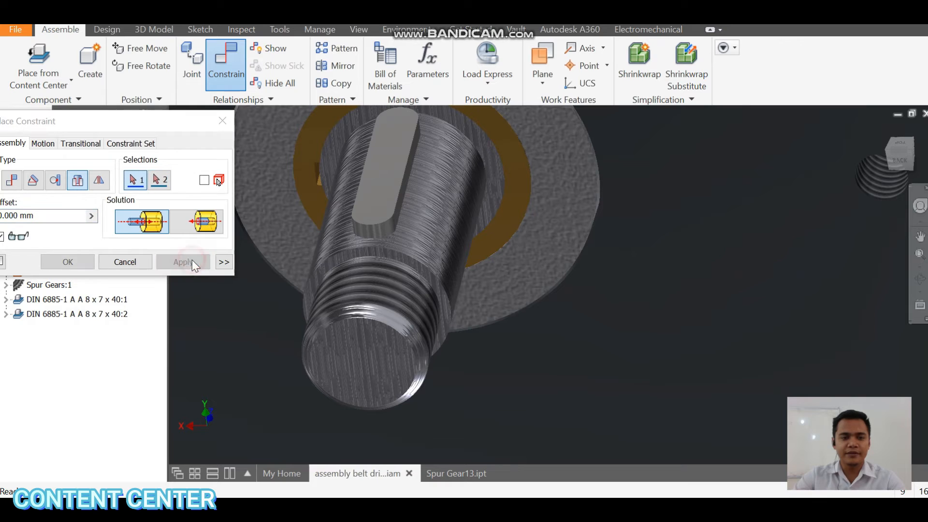
click(224, 119)
- Look over both fitted keys and turn the pulley's visibility back on
scroll(550, 237, up, 2)
scroll(550, 236, up, 4)
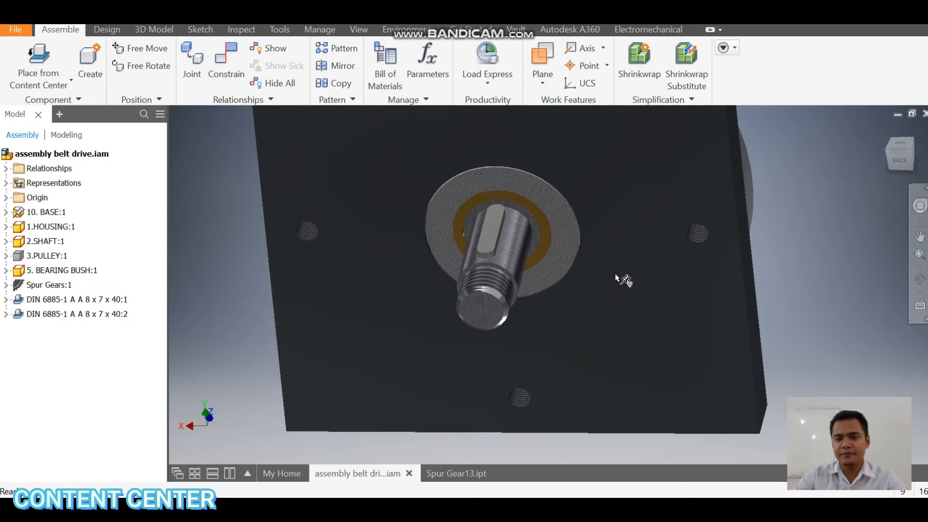
click(920, 279)
drag(590, 290, 692, 321)
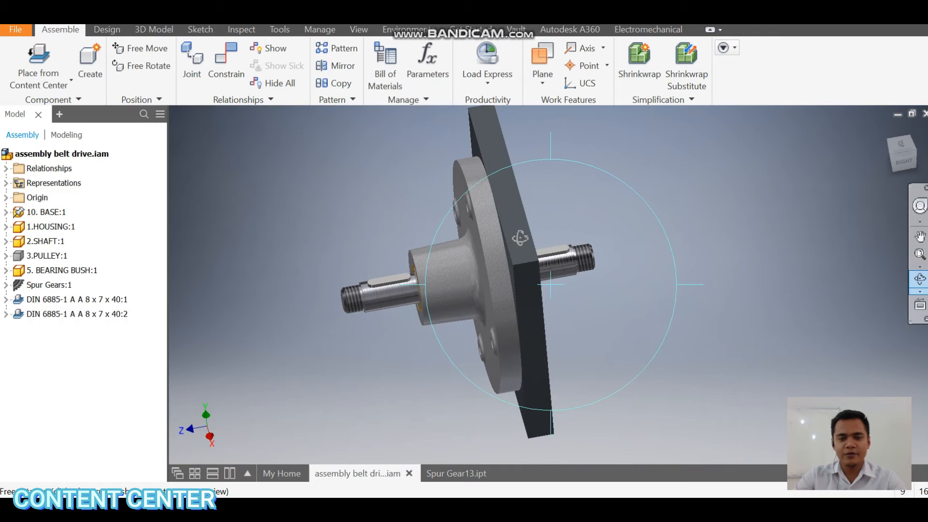
key(Escape)
click(52, 256)
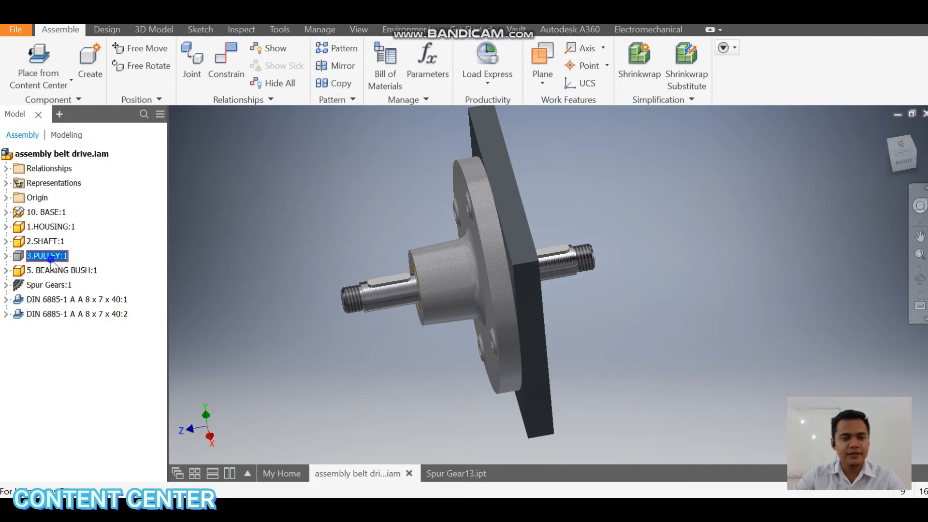
right_click(51, 256)
click(79, 327)
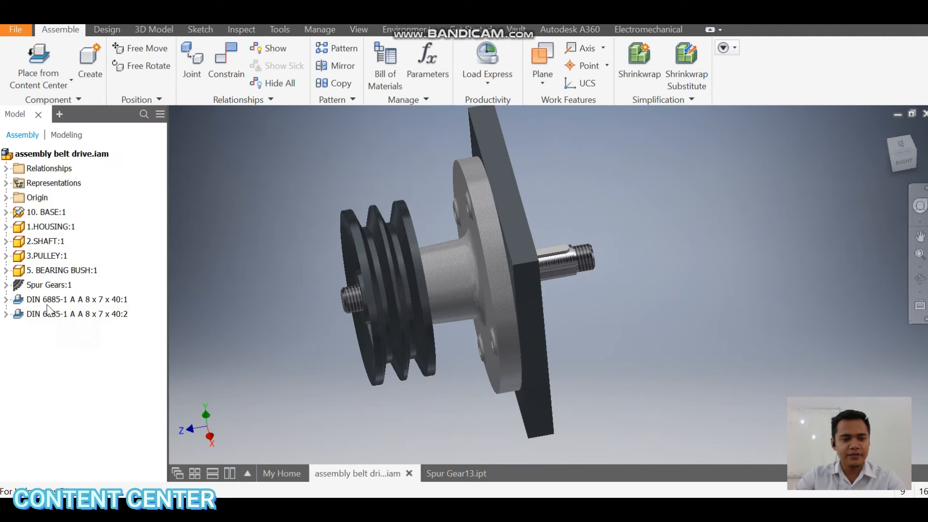
- Turn the spur gear's visibility back on
click(37, 285)
click(38, 285)
right_click(38, 285)
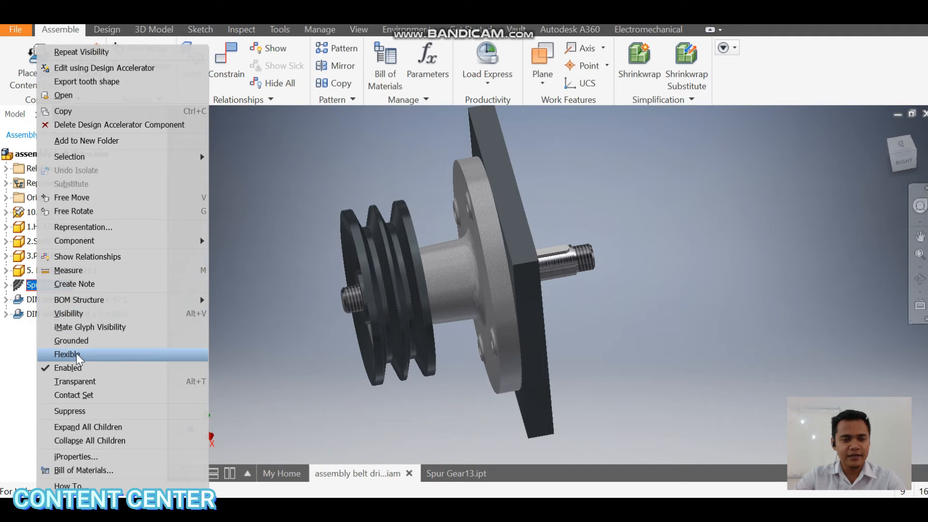
click(74, 314)
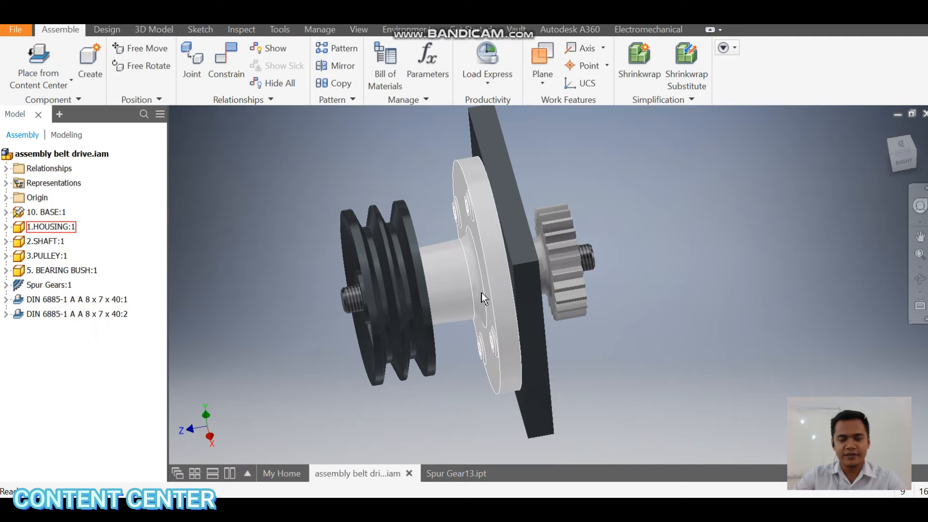
- Open the Content Center for placing components and browse to the hex nuts under Fasteners
middle_drag(454, 366, 484, 356)
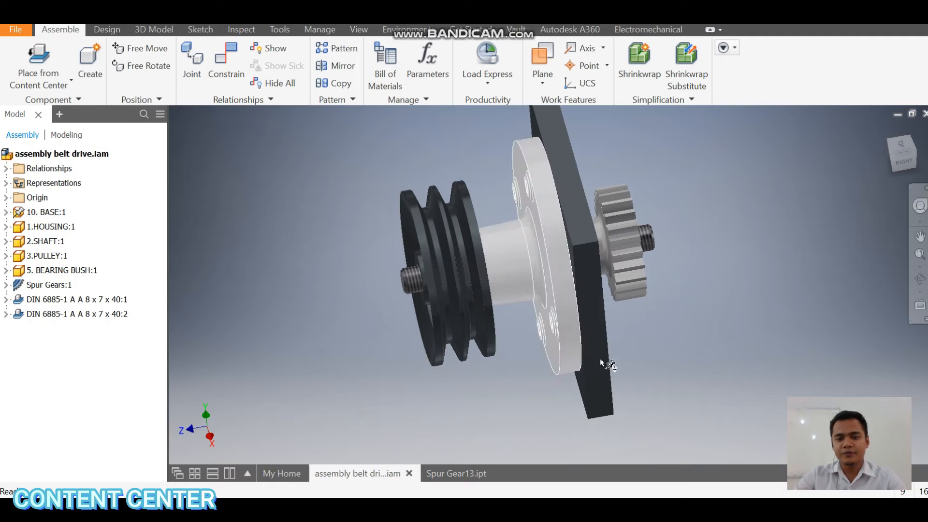
click(916, 279)
drag(548, 338, 528, 308)
key(Escape)
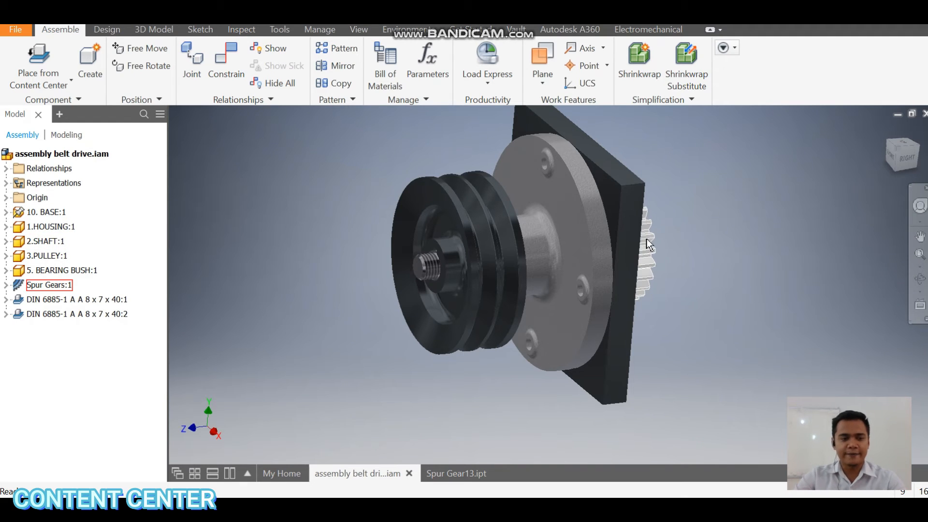
click(30, 77)
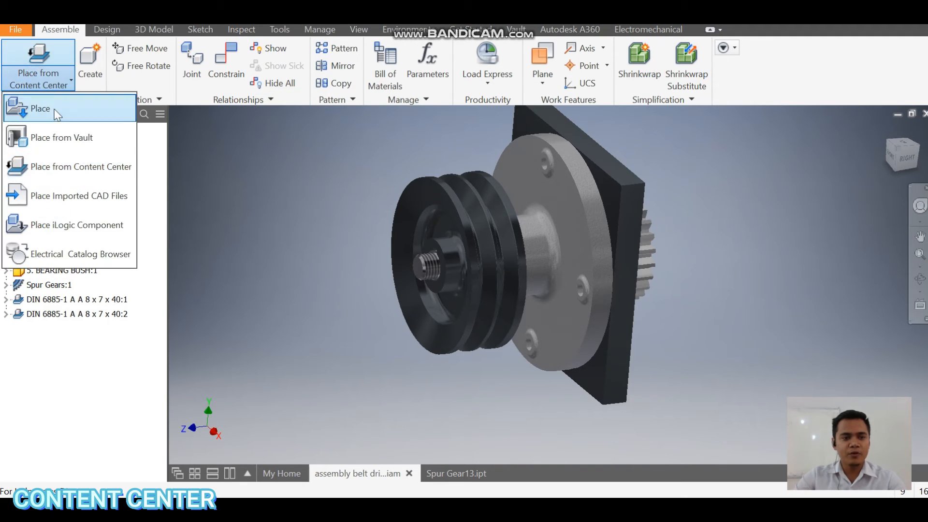
click(46, 167)
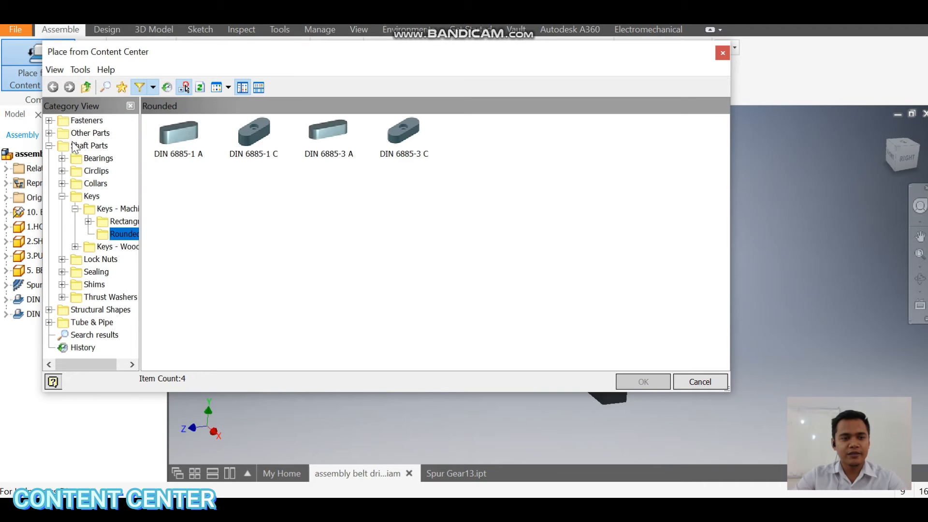
double_click(87, 121)
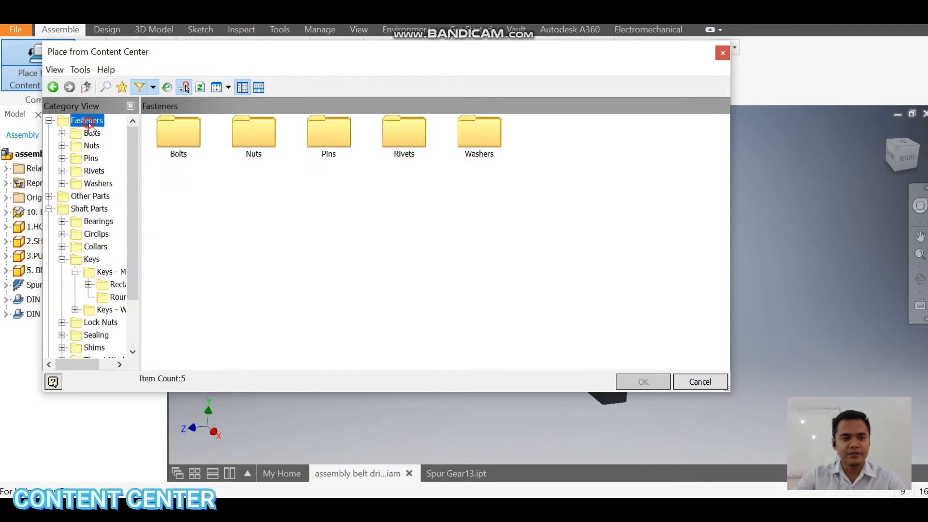
click(49, 208)
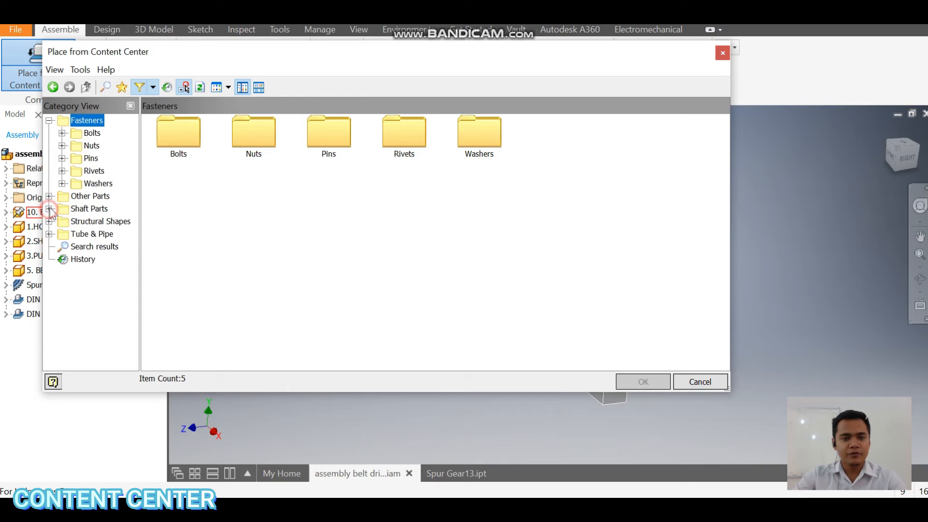
double_click(261, 145)
double_click(259, 145)
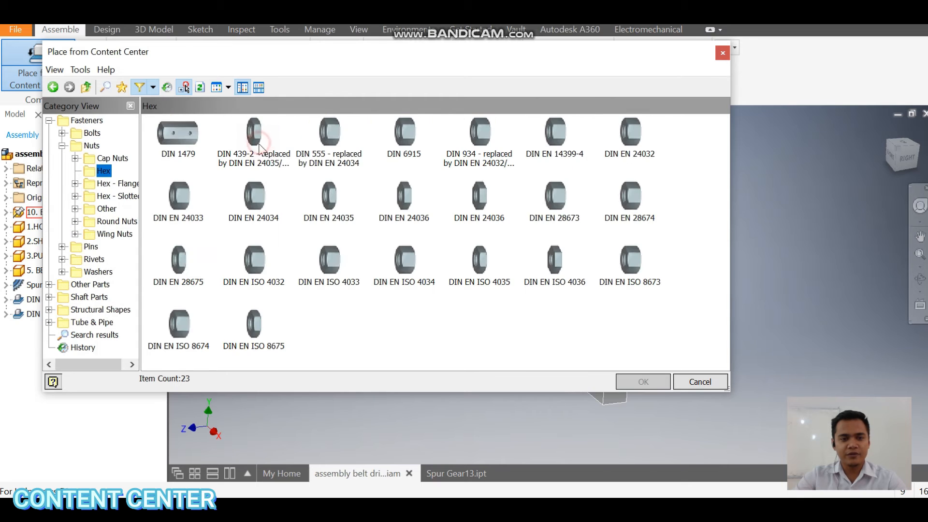
- Filter the hex nuts to the ISO standard and choose the ISO 4035 nut for placement
click(152, 87)
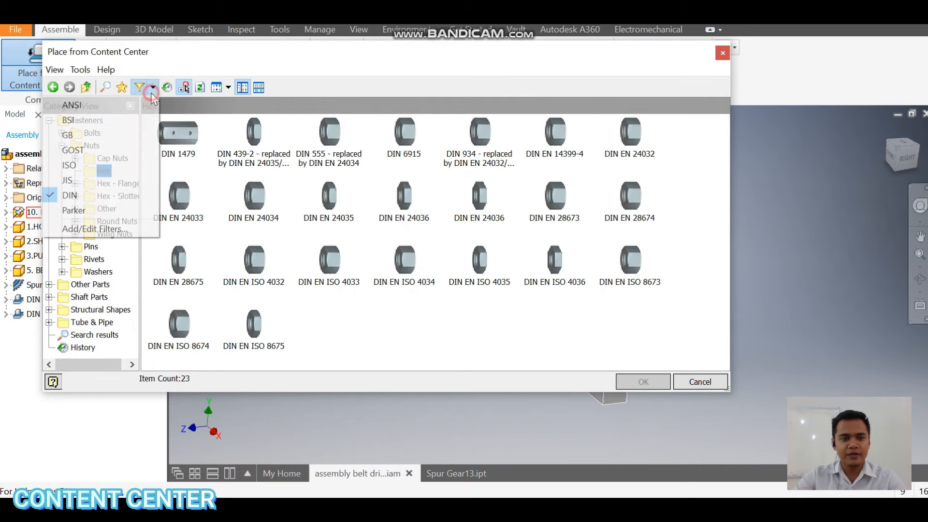
click(91, 163)
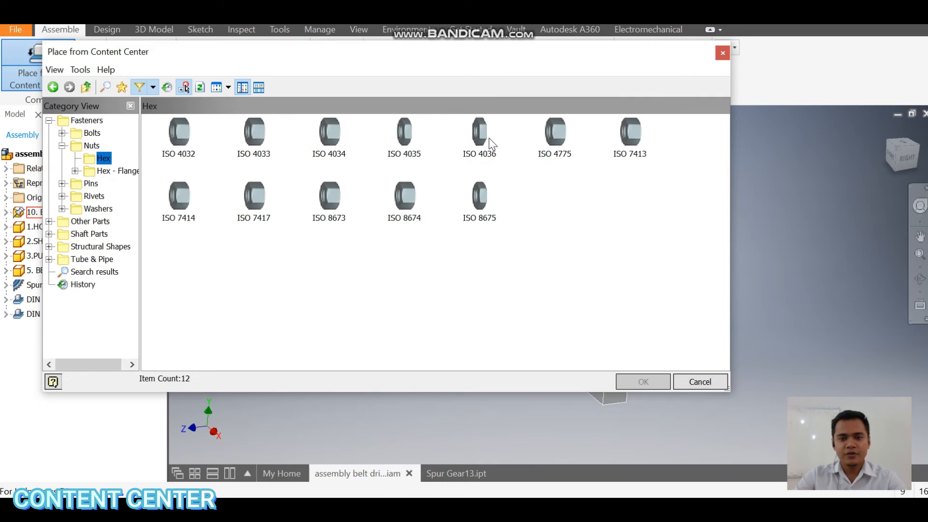
click(411, 138)
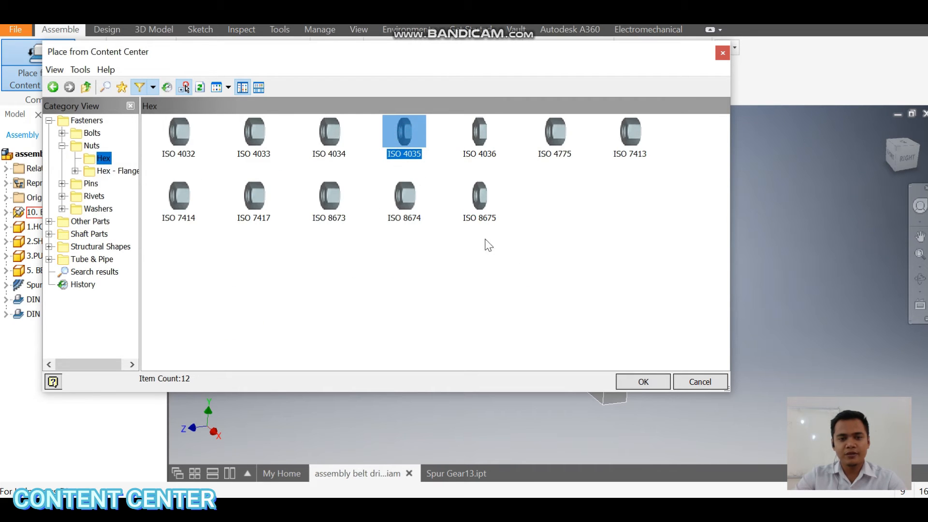
click(643, 382)
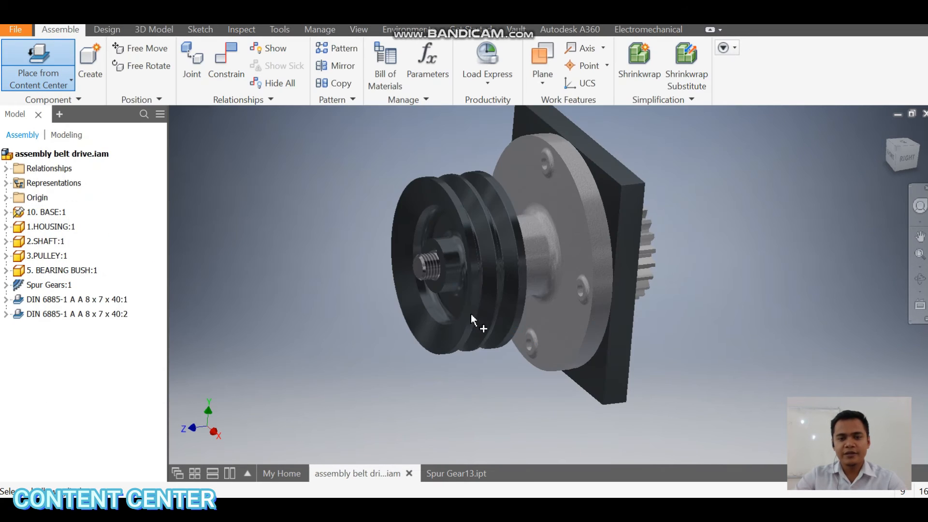
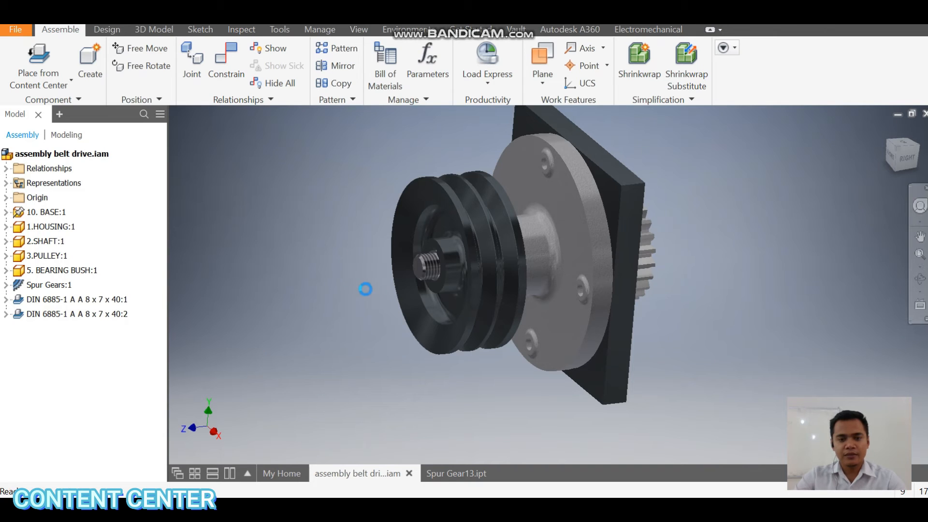
- Set the ISO 4035 nut's thread to M24 and place two of them in the free space beside the pulley
scroll(509, 277, down, 2)
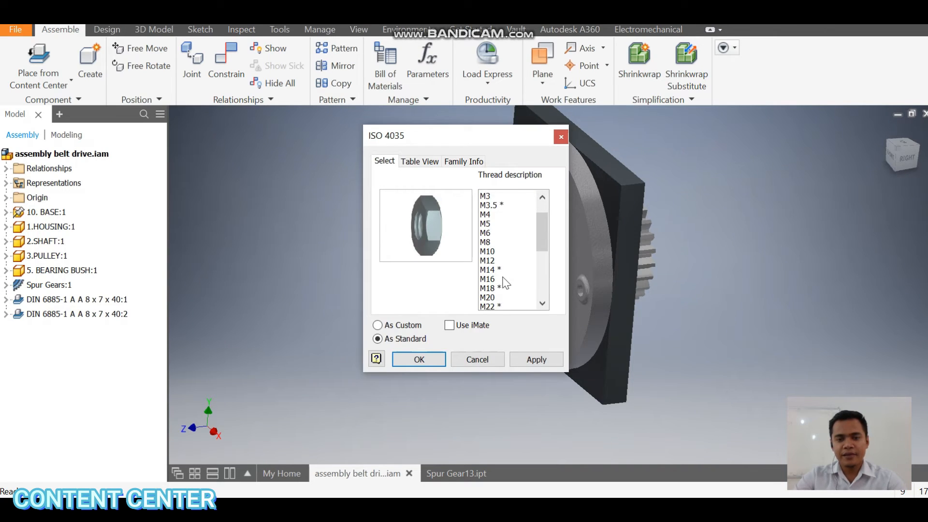
click(488, 288)
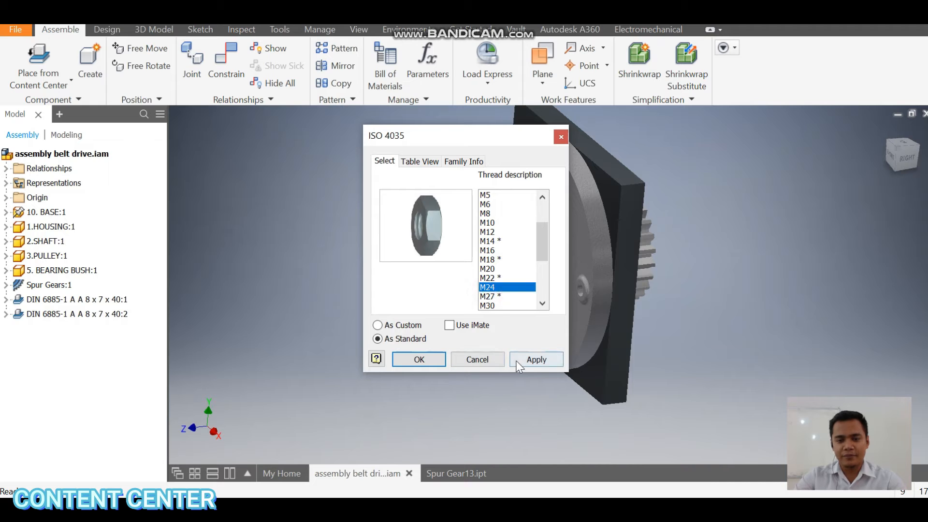
click(418, 360)
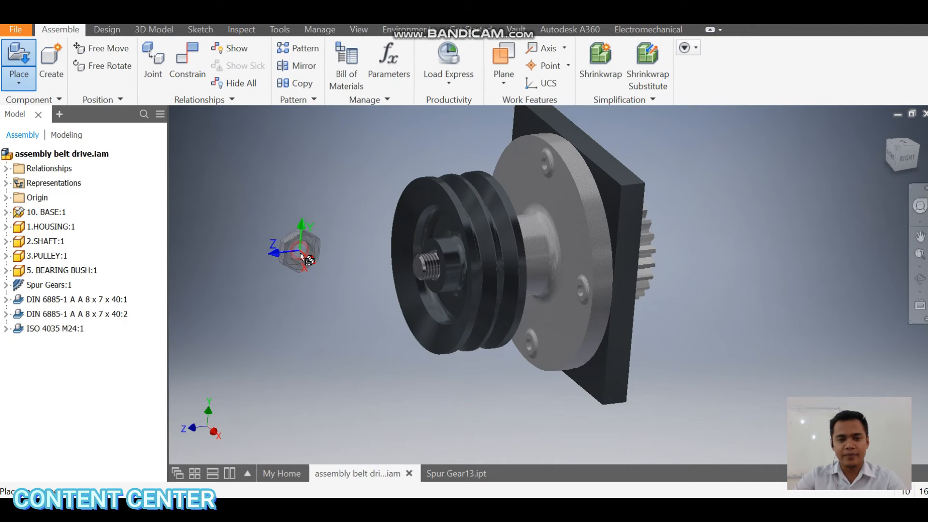
click(321, 292)
key(Escape)
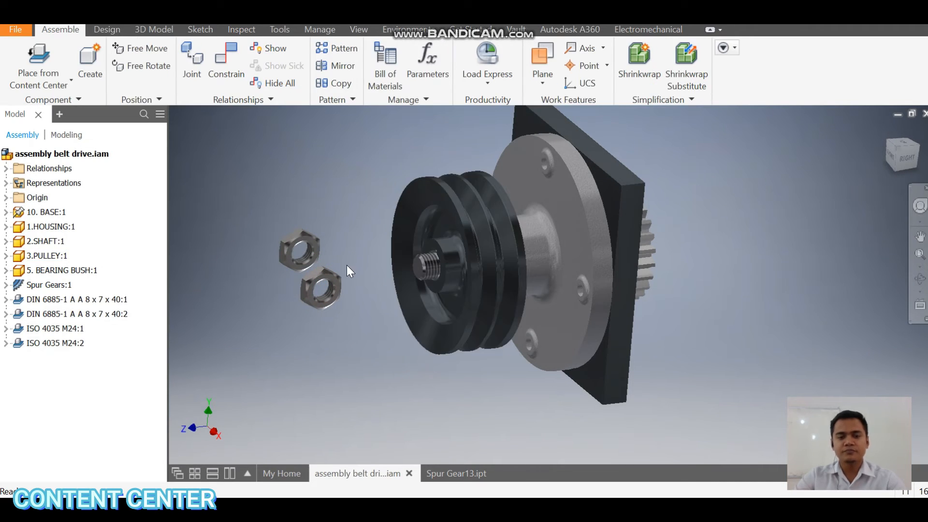
- Apply an Insert constraint with 0 mm offset between the lower nut's hole edge and the pulley hub's bore edge around the shaft thread
scroll(416, 280, down, 5)
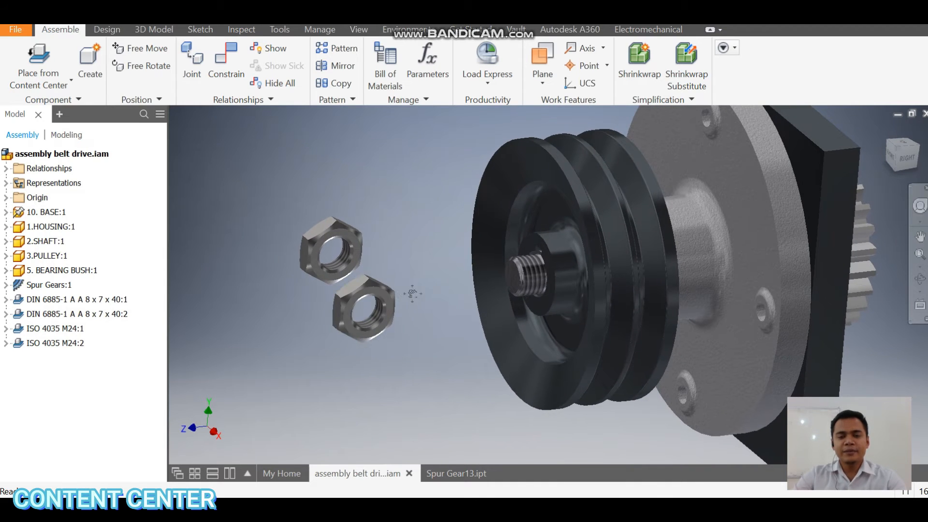
middle_drag(412, 294, 382, 281)
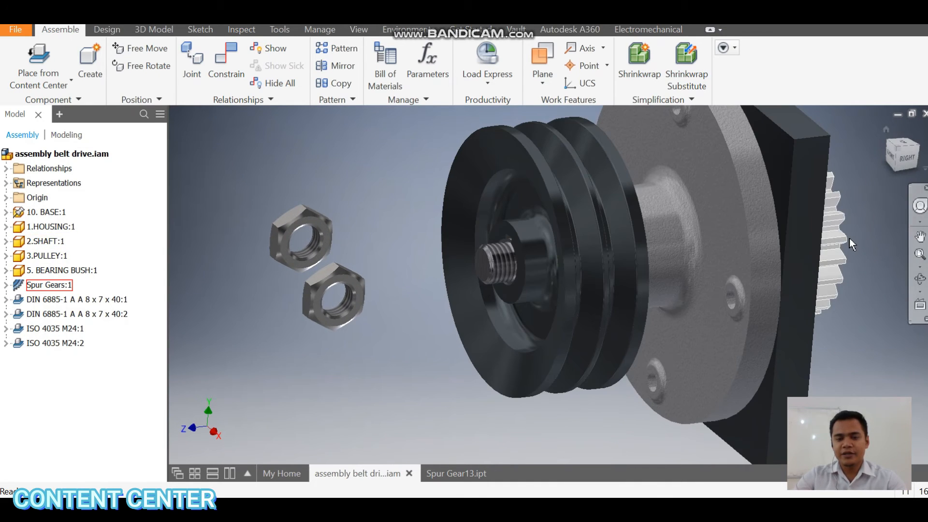
middle_drag(409, 251, 413, 241)
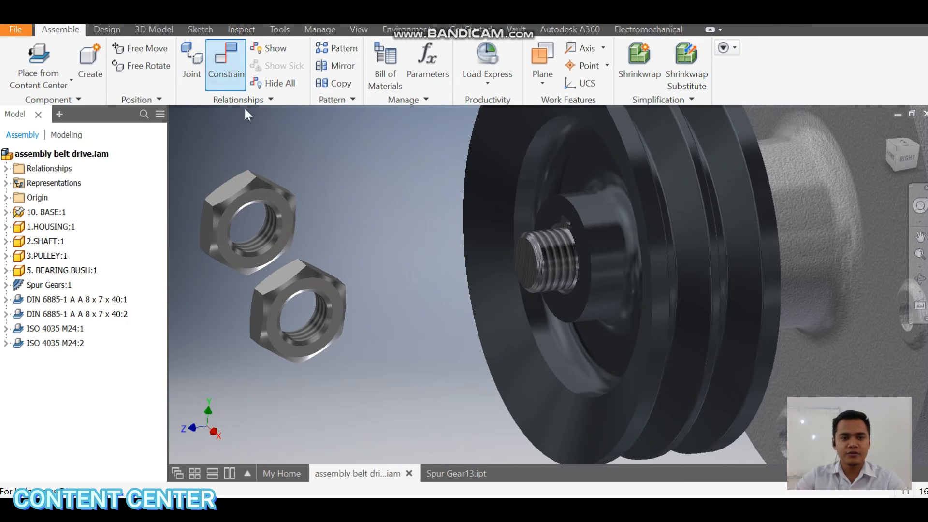
click(76, 179)
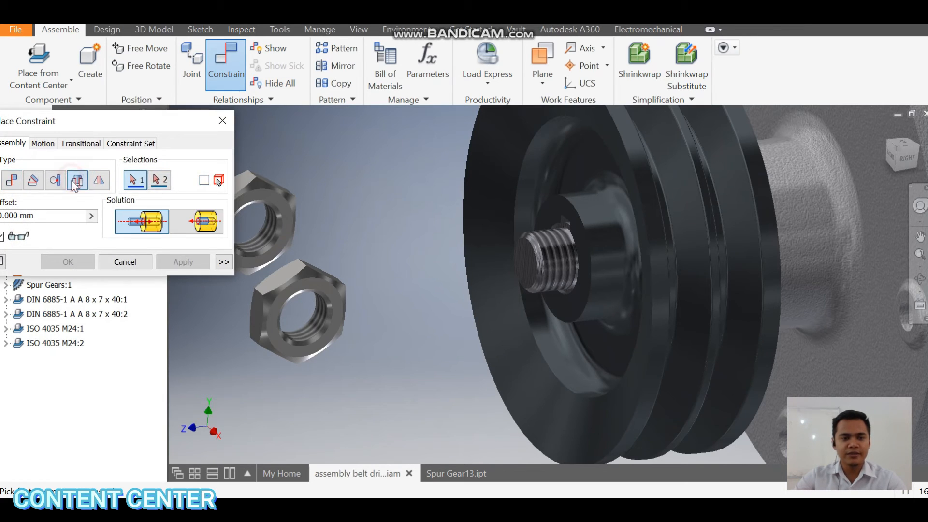
scroll(293, 288, down, 2)
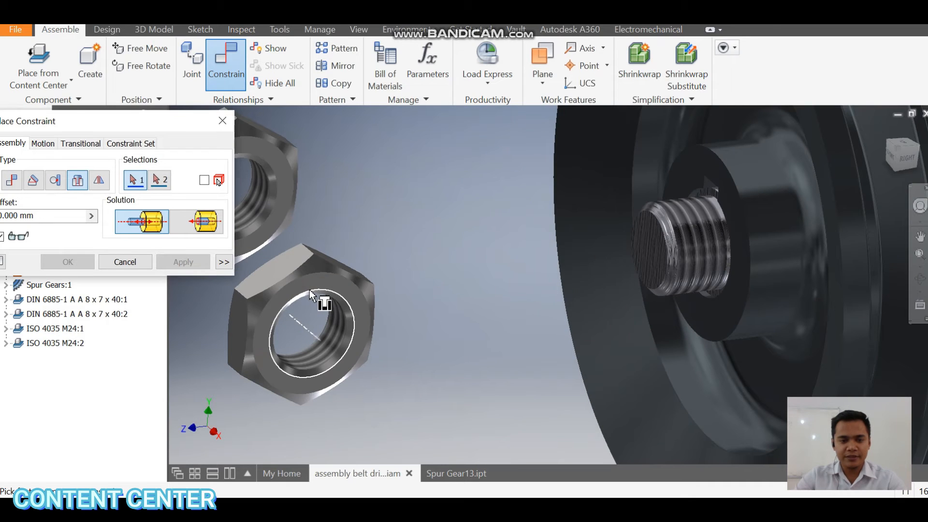
click(309, 292)
middle_drag(695, 258, 684, 292)
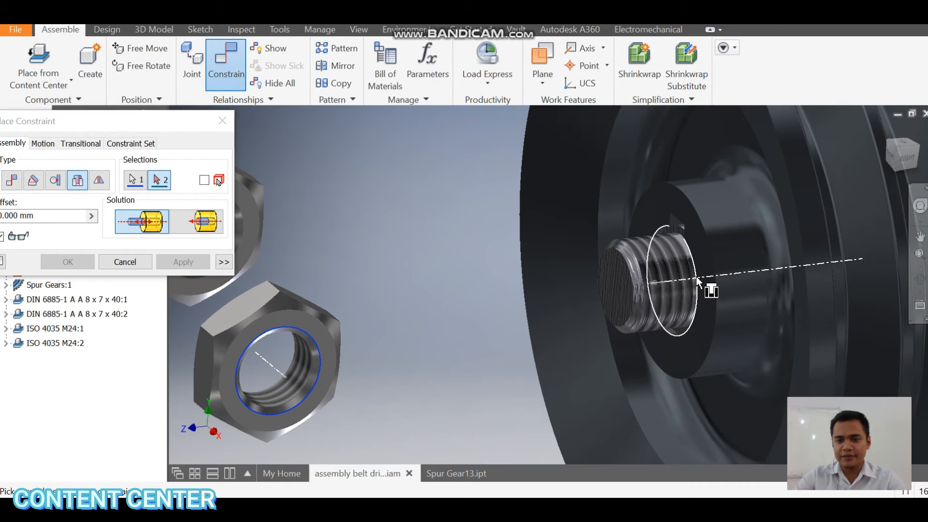
click(697, 280)
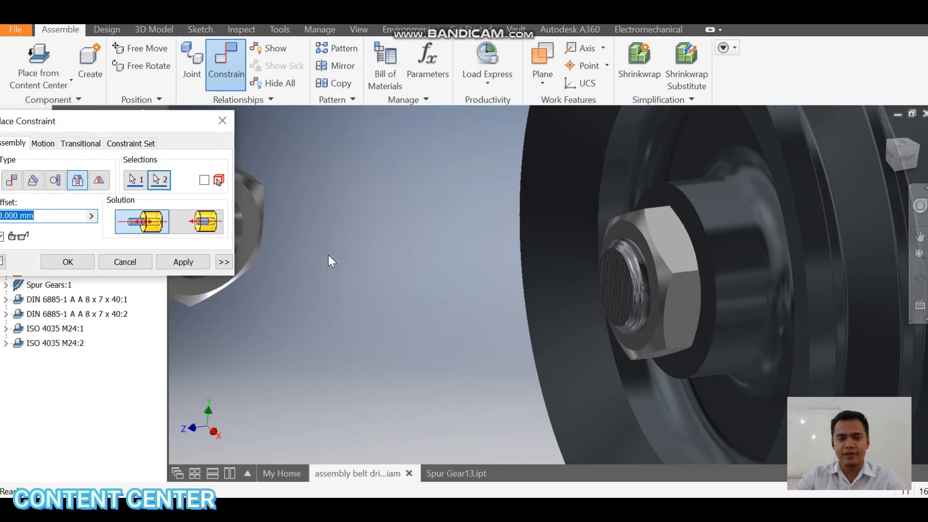
click(176, 263)
- Apply an Insert constraint with 0 mm offset between the remaining nut's hole edge and the spur gear's outer bore edge
scroll(363, 317, down, 3)
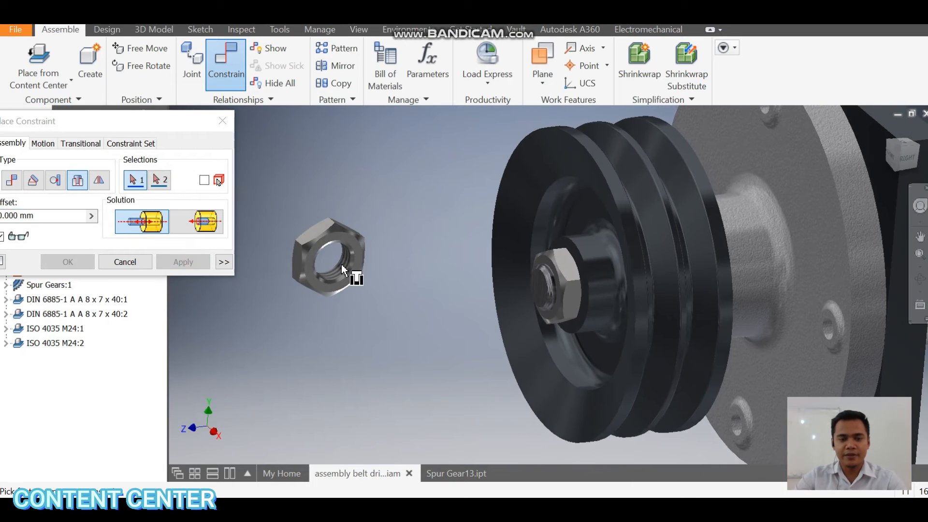
scroll(352, 269, up, 5)
click(344, 251)
scroll(425, 273, down, 3)
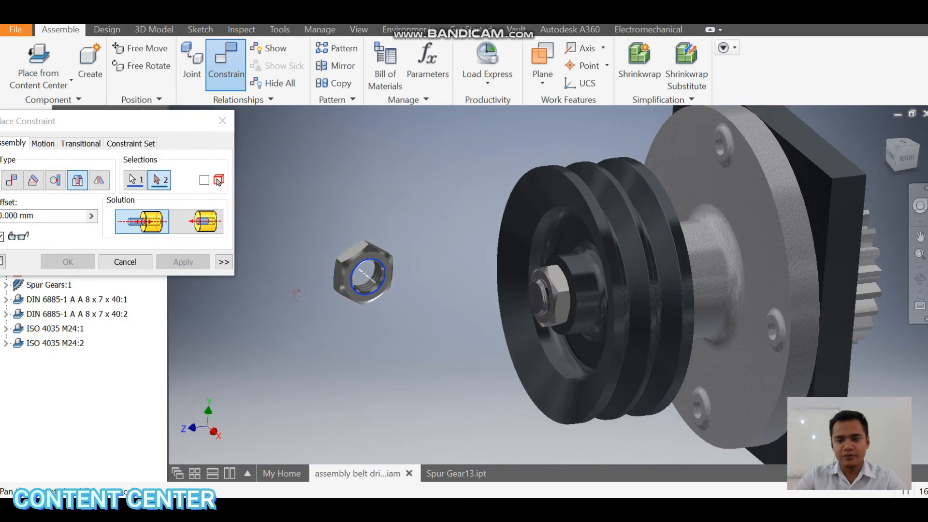
click(919, 278)
drag(623, 307, 553, 313)
right_click(553, 313)
click(579, 321)
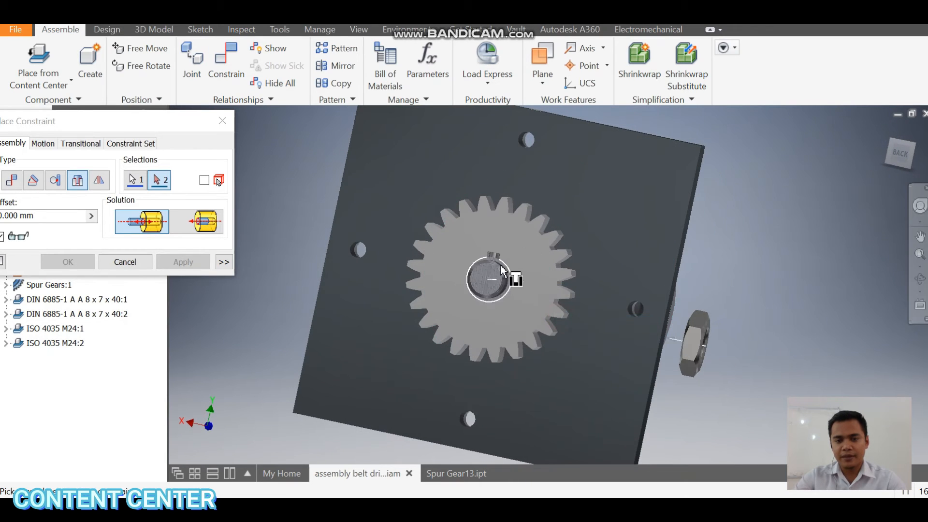
scroll(509, 268, up, 5)
click(509, 265)
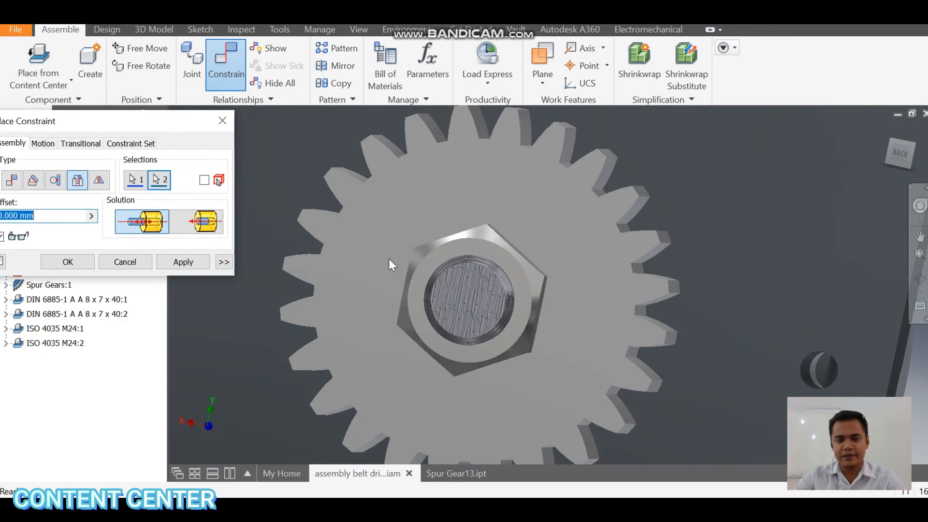
click(190, 262)
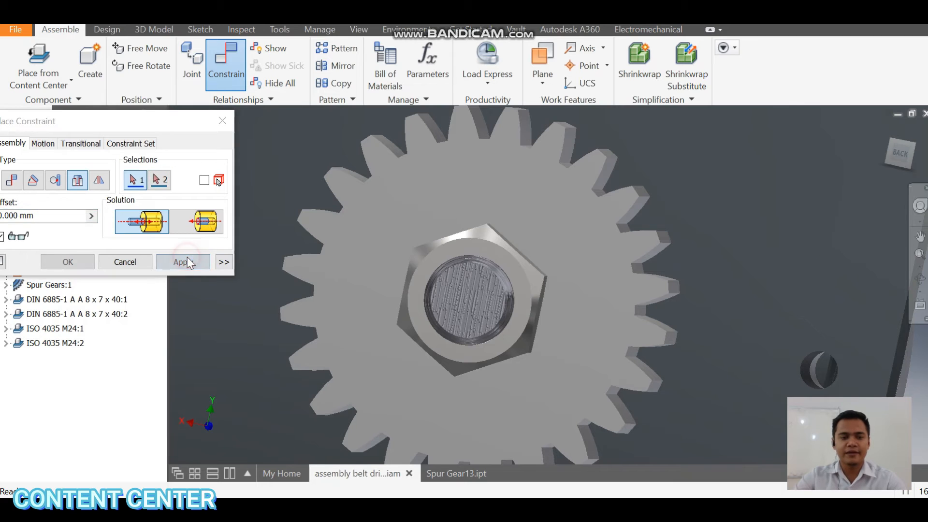
click(222, 120)
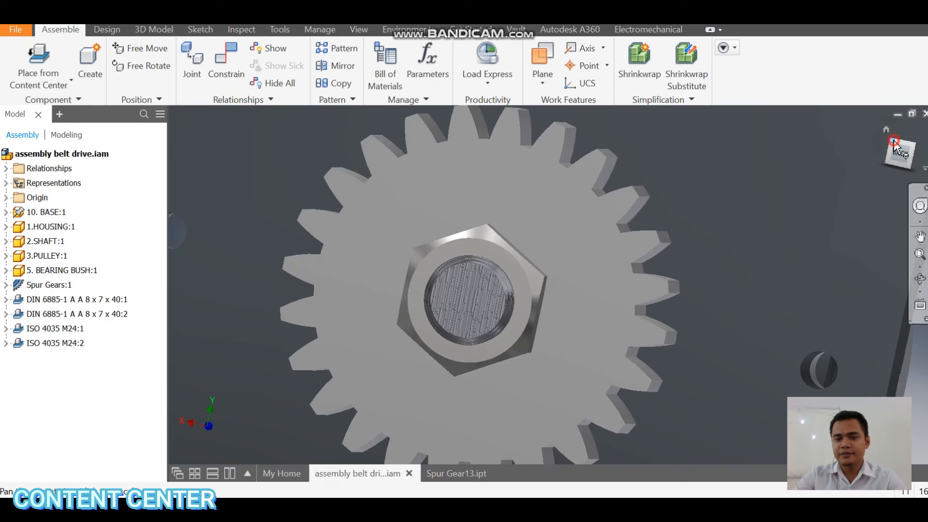
- Choose the ISO 8676 hex head bolt from the Content Center fasteners for the housing flange holes
click(894, 143)
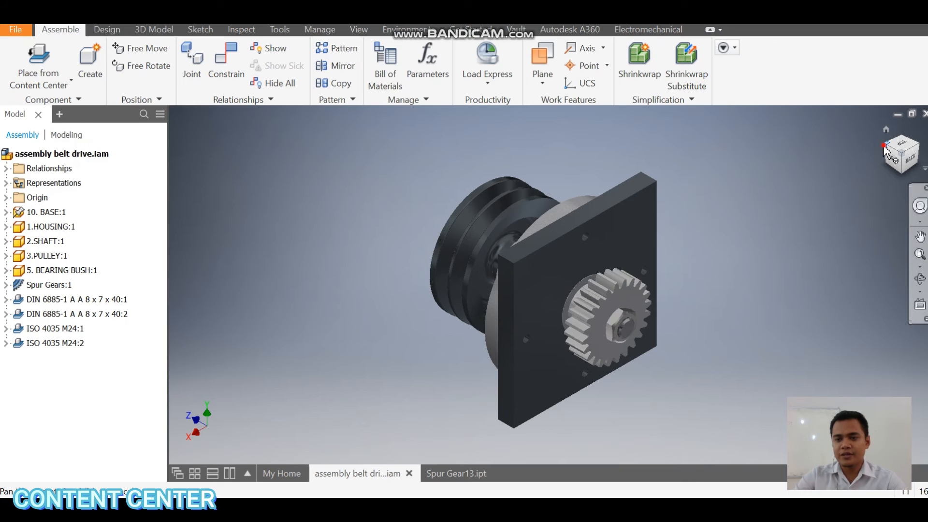
click(885, 151)
scroll(586, 224, up, 5)
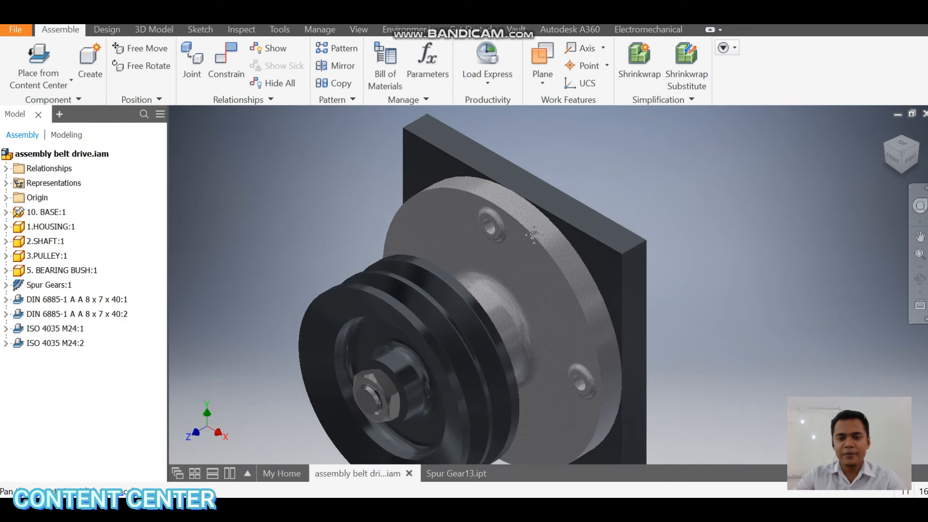
scroll(532, 235, up, 2)
scroll(491, 229, down, 4)
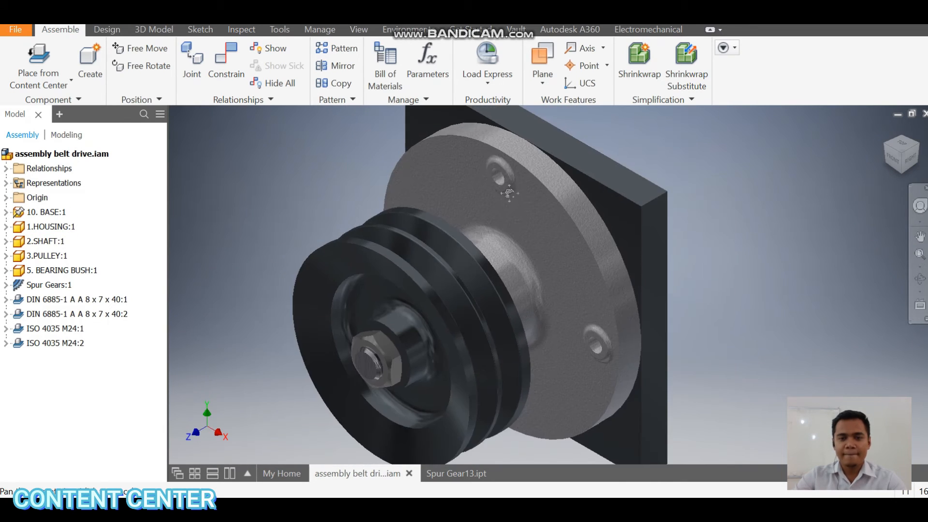
scroll(472, 179, up, 2)
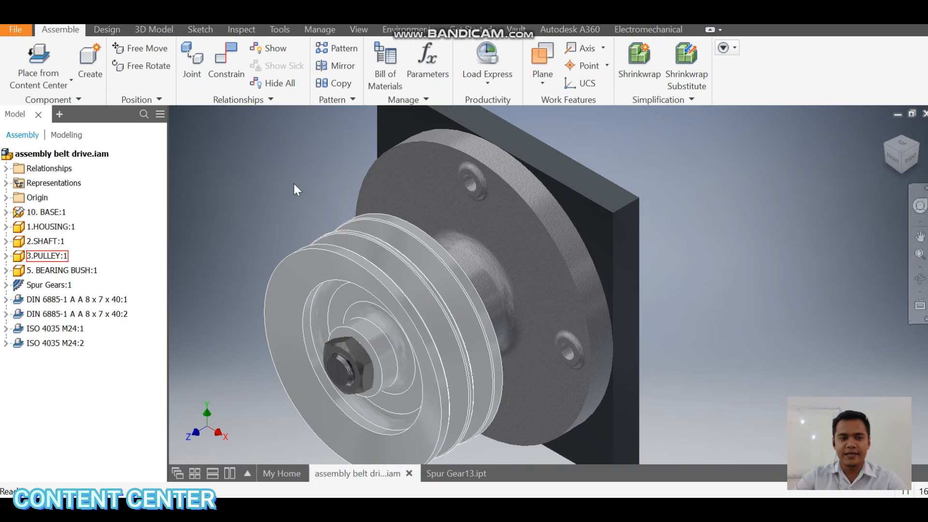
click(43, 85)
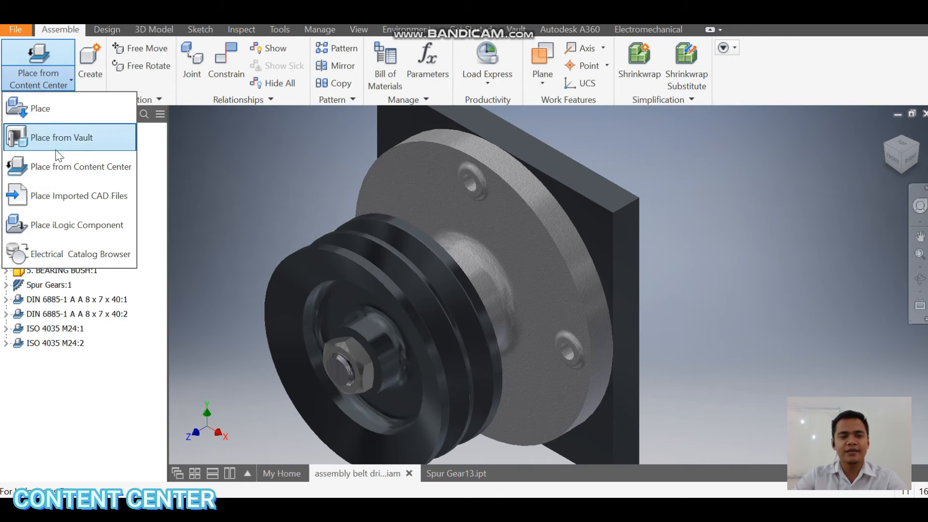
click(72, 163)
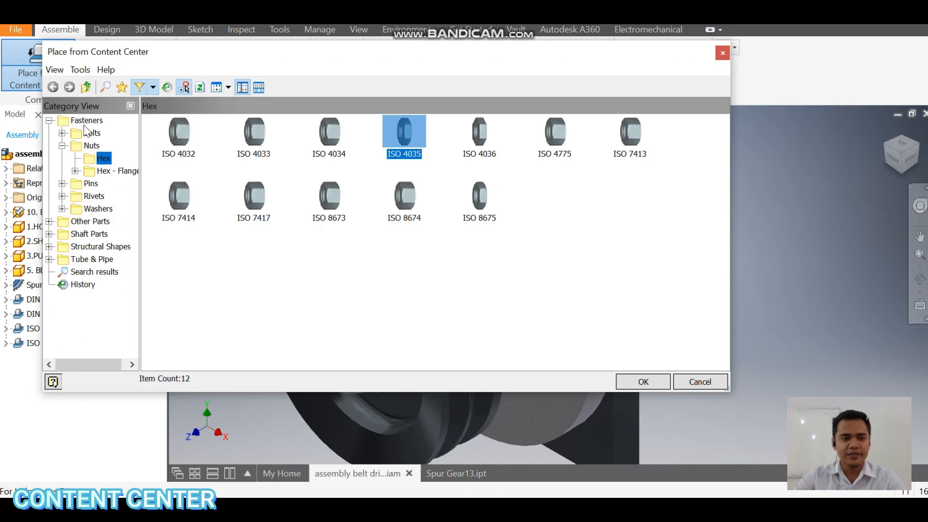
click(86, 121)
double_click(175, 147)
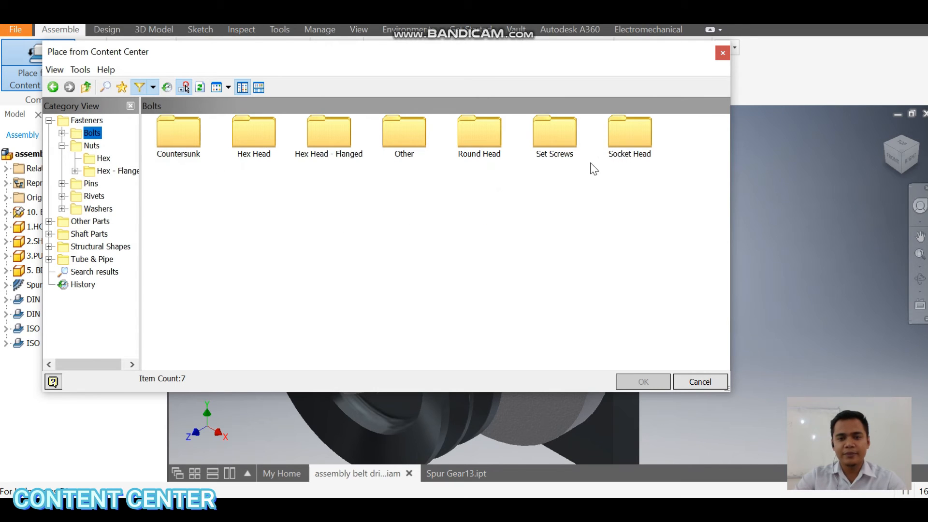
double_click(254, 138)
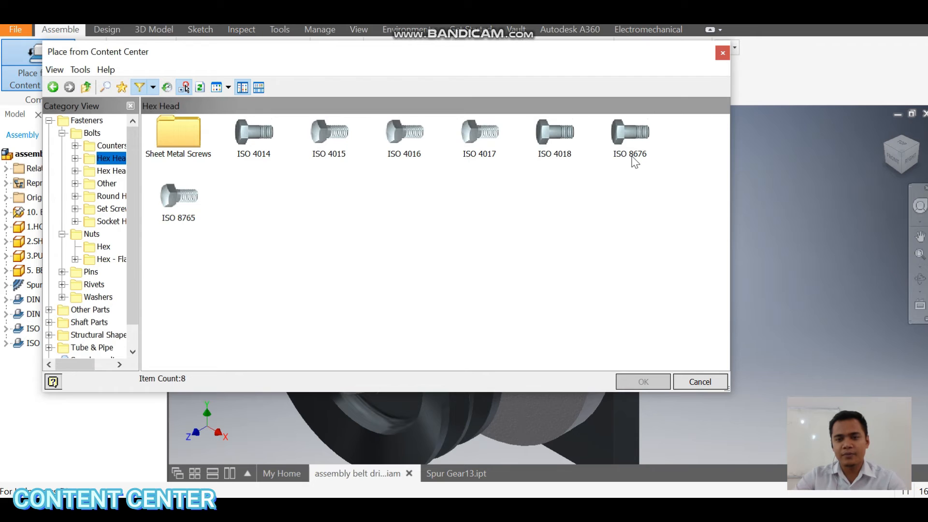
click(630, 138)
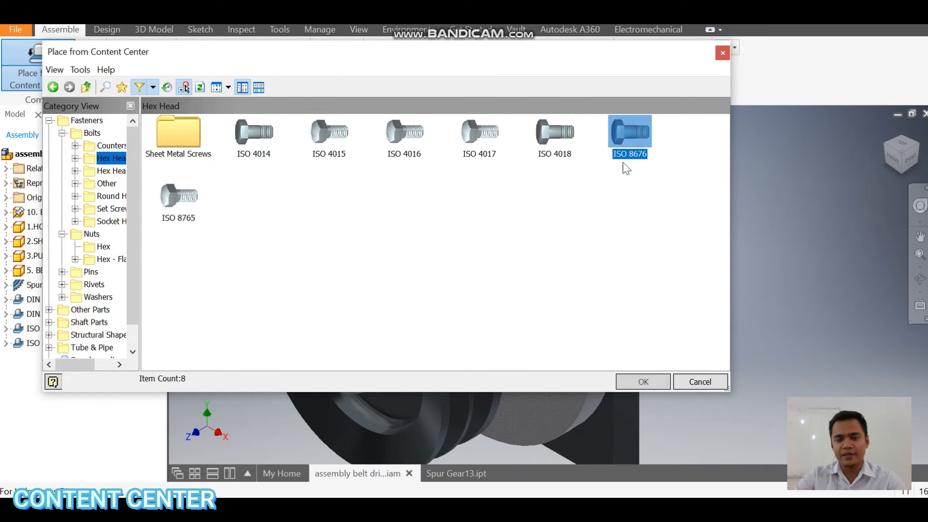
click(643, 381)
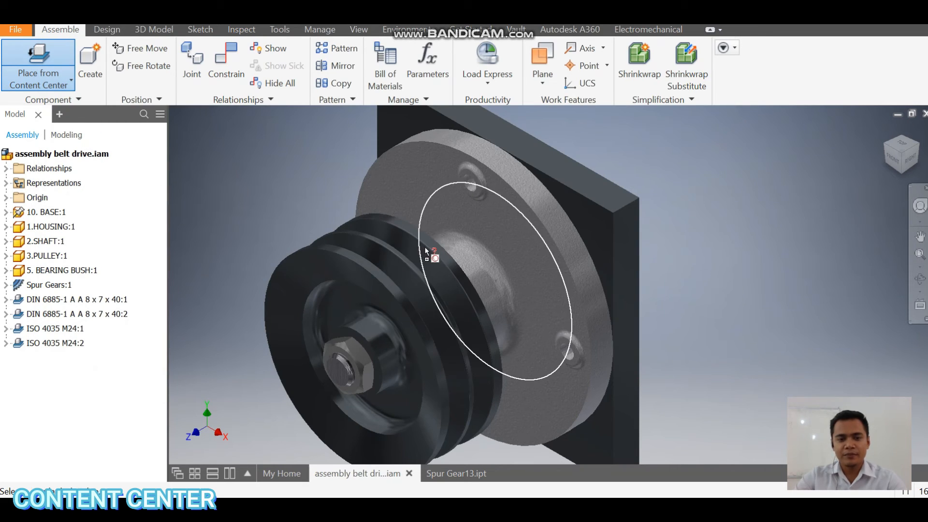
- Set the ISO 8676 bolt to thread M12x1.5 and 40 mm nominal length, and place four of them beside the base plate
click(747, 252)
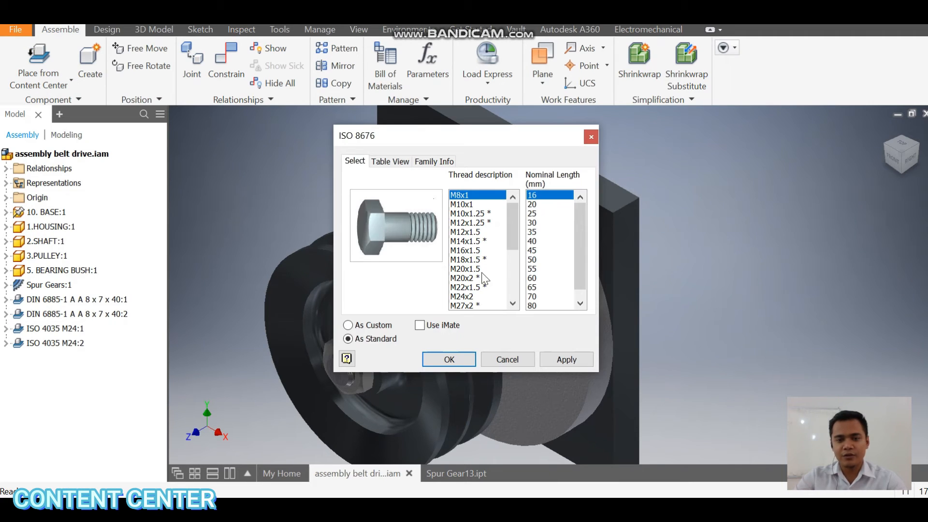
click(467, 232)
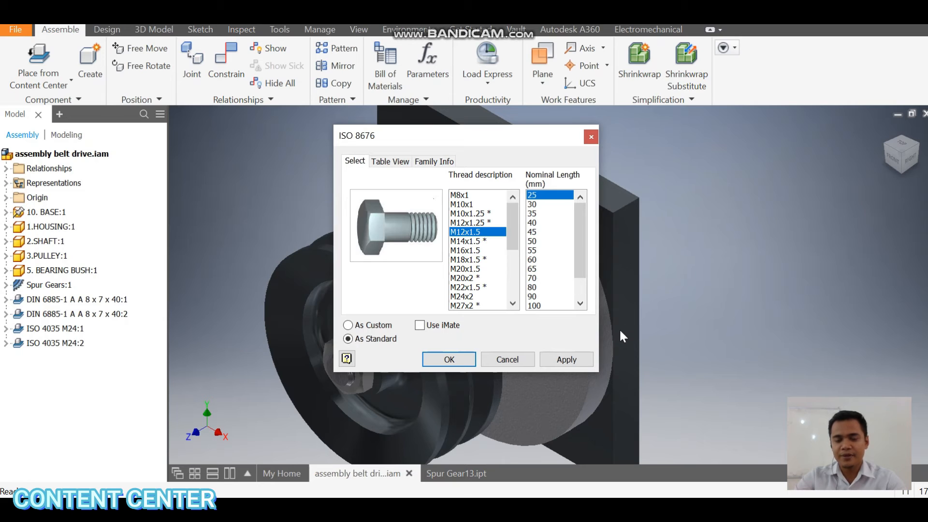
click(533, 220)
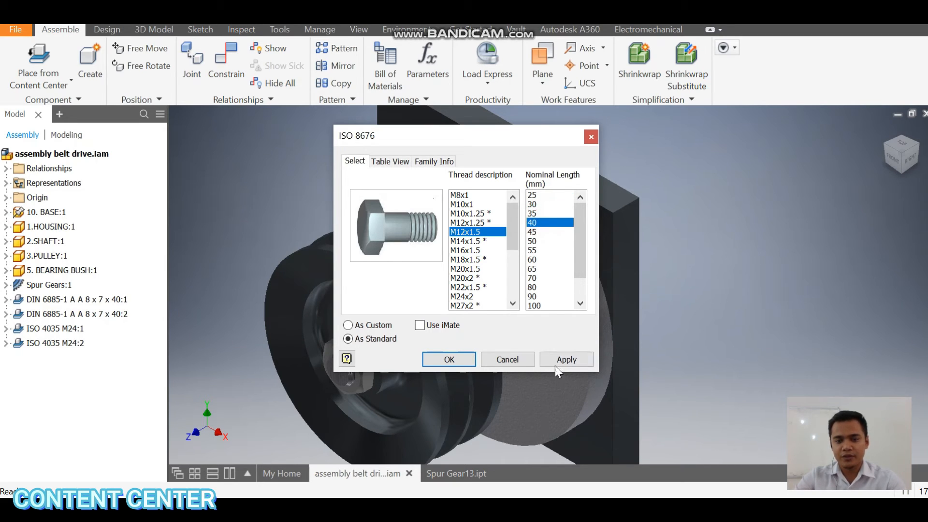
click(454, 362)
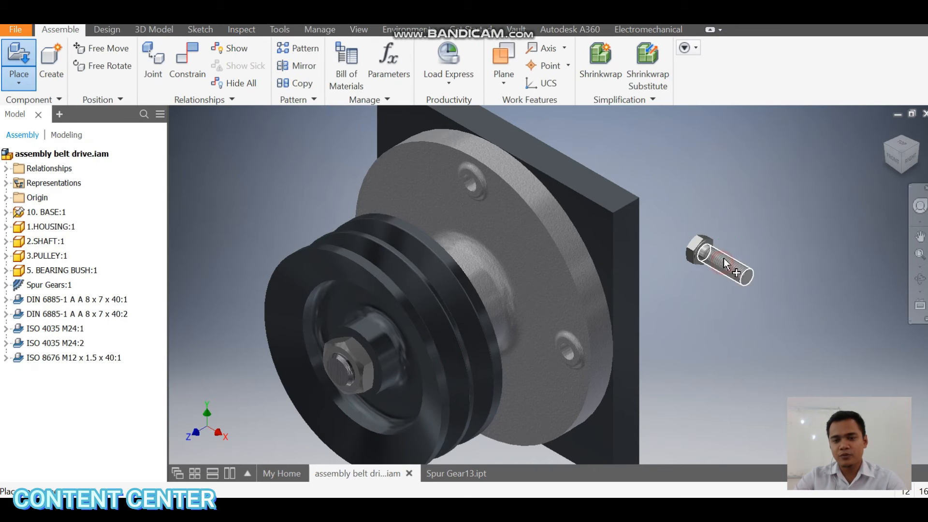
click(724, 265)
click(745, 236)
click(765, 203)
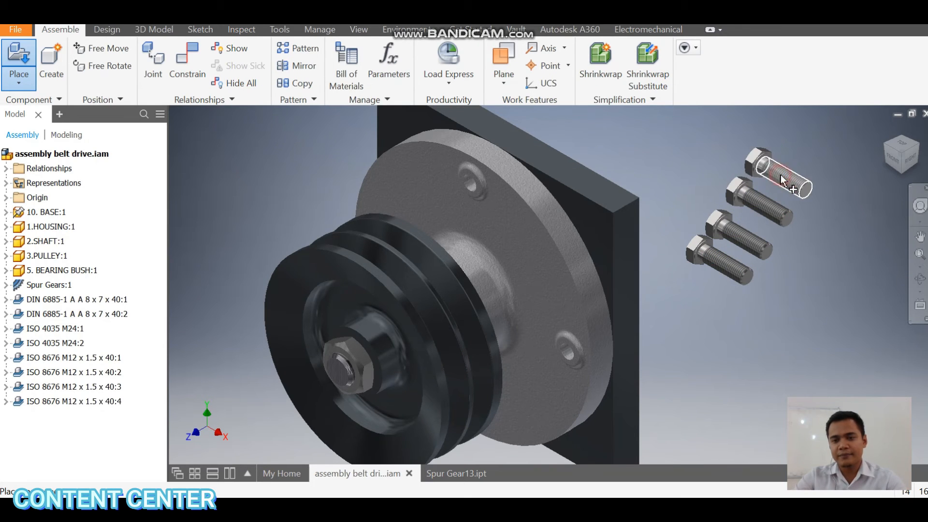
key(Escape)
- Apply an Insert constraint with 0 mm offset between the lowest loose bolt's under-head edge and the housing flange's top hole edge
middle_drag(731, 273, 683, 319)
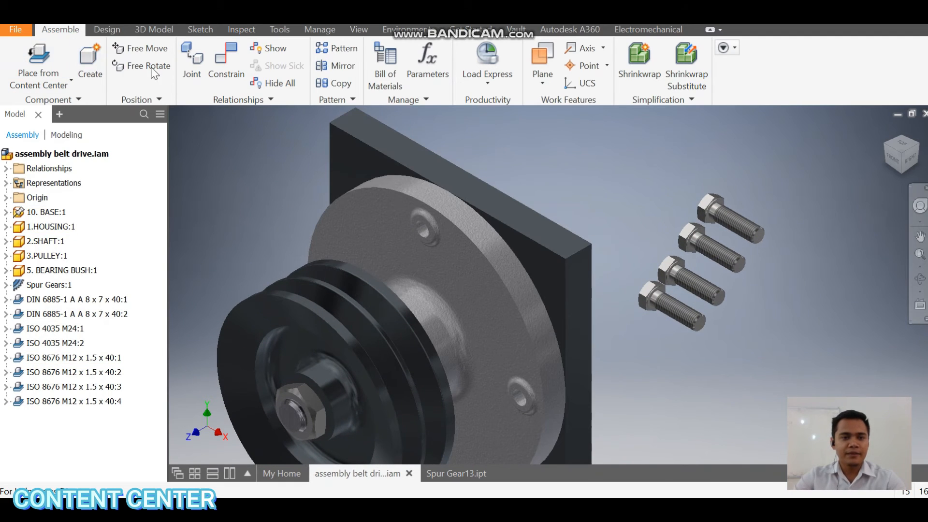
click(219, 67)
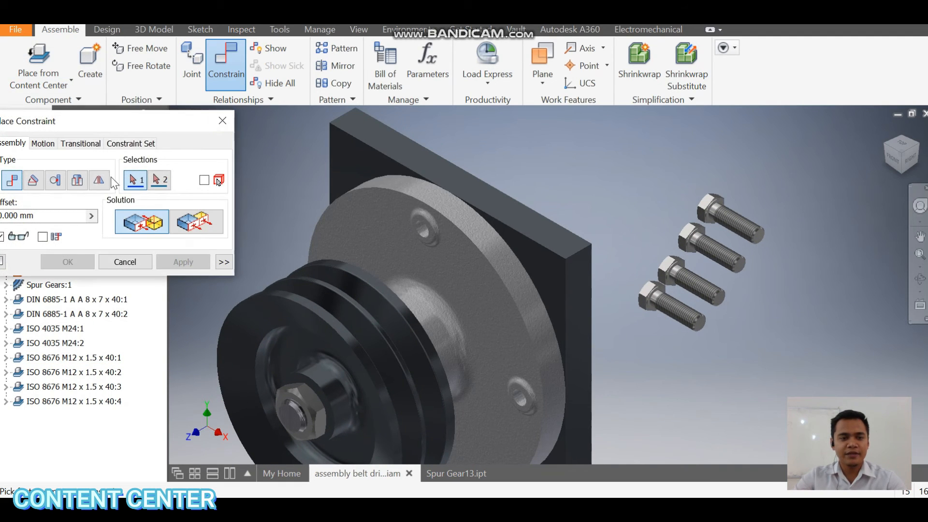
click(76, 179)
scroll(661, 306, up, 5)
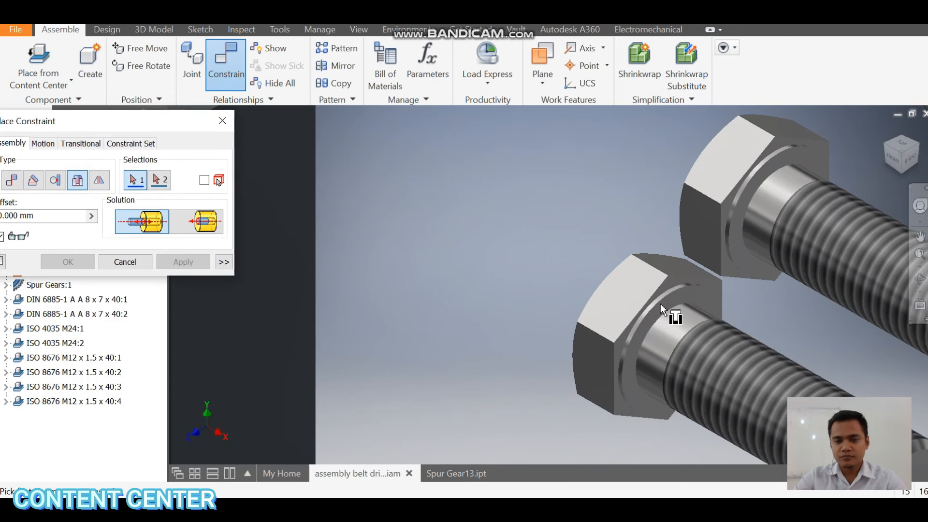
click(661, 295)
scroll(648, 303, down, 3)
scroll(437, 201, up, 5)
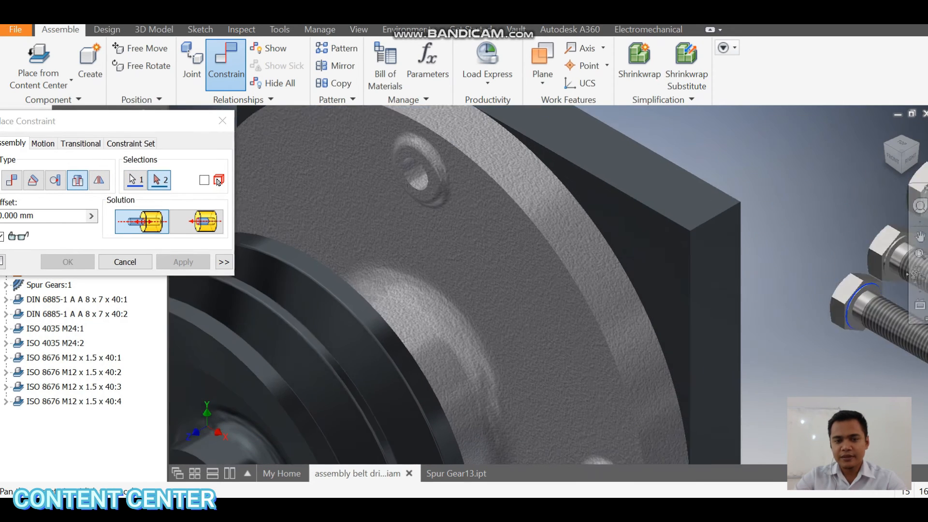
click(444, 185)
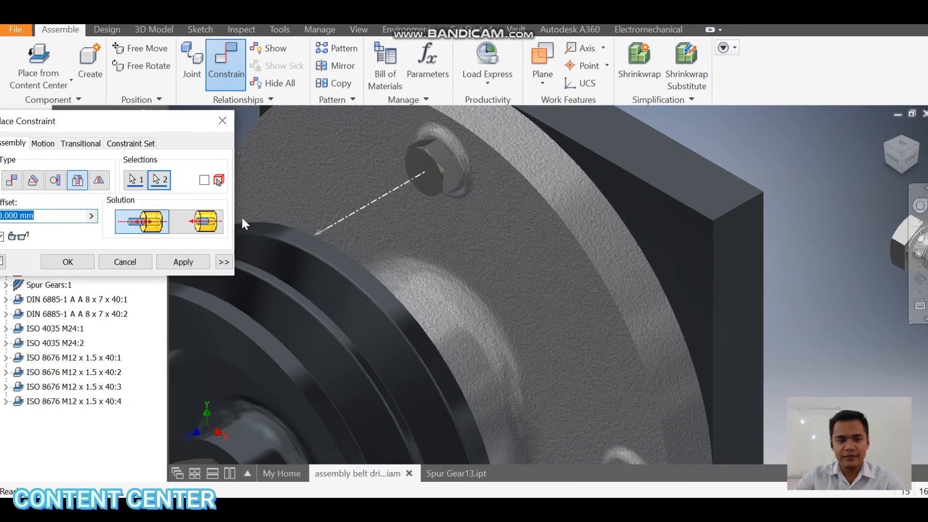
click(184, 261)
- Insert the nearest of the three loose bolts into the housing flange's right-hand hole with 0 mm offset
scroll(338, 270, down, 3)
scroll(426, 283, up, 5)
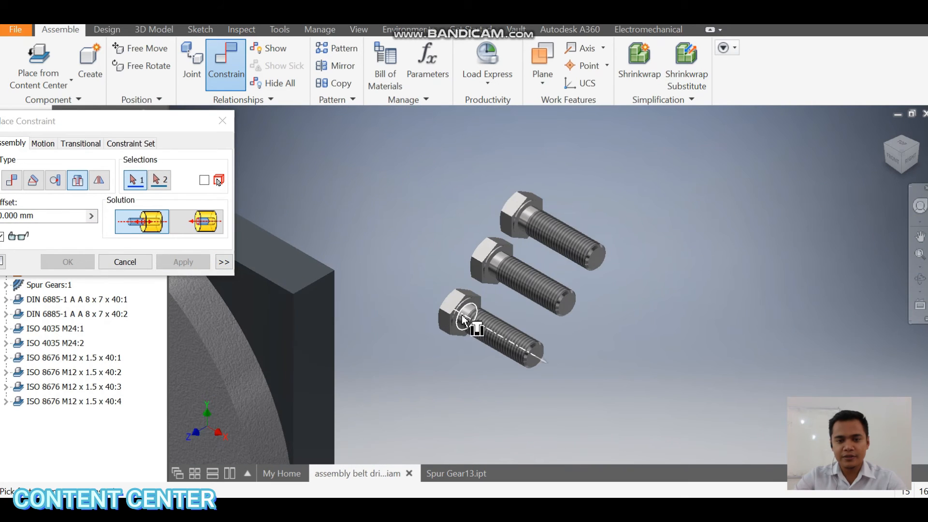
click(447, 305)
middle_drag(439, 312, 570, 225)
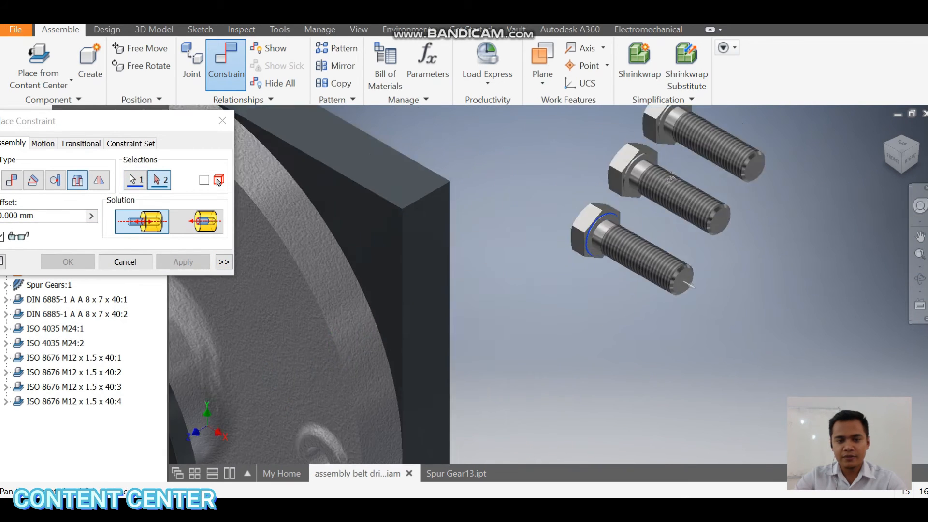
middle_drag(292, 440, 392, 381)
click(416, 401)
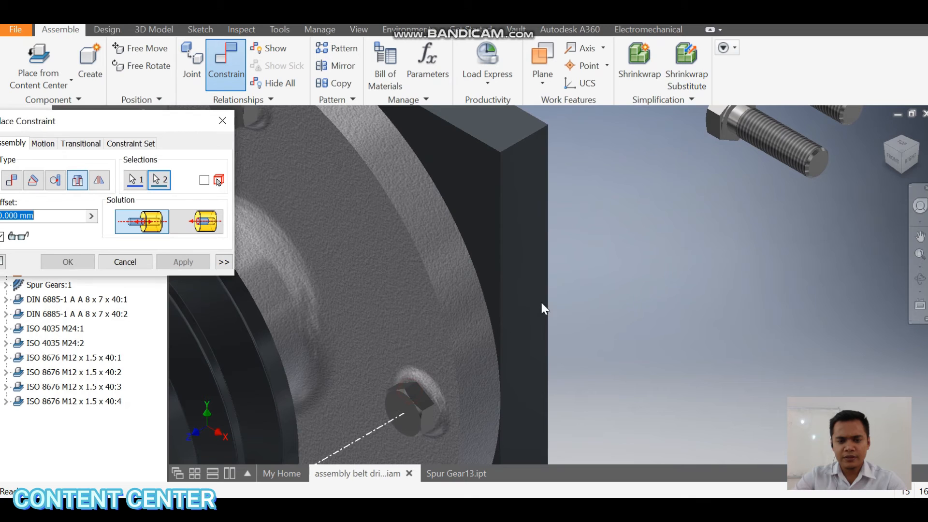
middle_drag(543, 308, 491, 320)
click(183, 262)
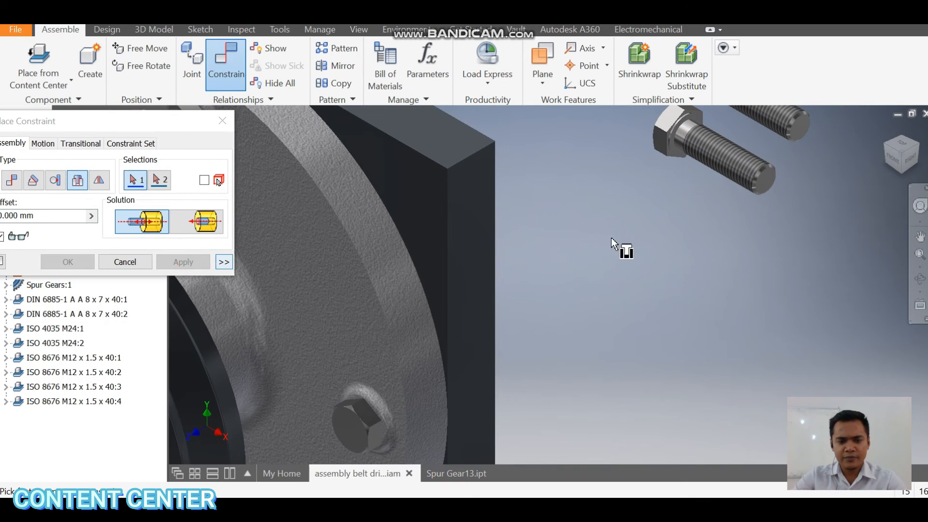
- Constrain the lower of the two loose bolts into the housing flange's bottom hole using Insert with 0 mm offset
middle_drag(641, 150, 612, 242)
scroll(644, 223, down, 2)
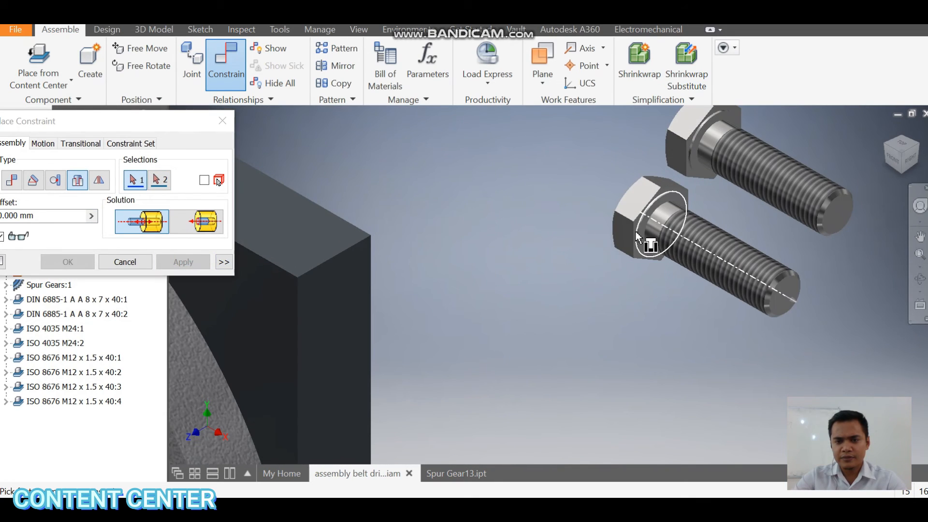
click(637, 237)
scroll(612, 303, up, 4)
scroll(474, 282, down, 4)
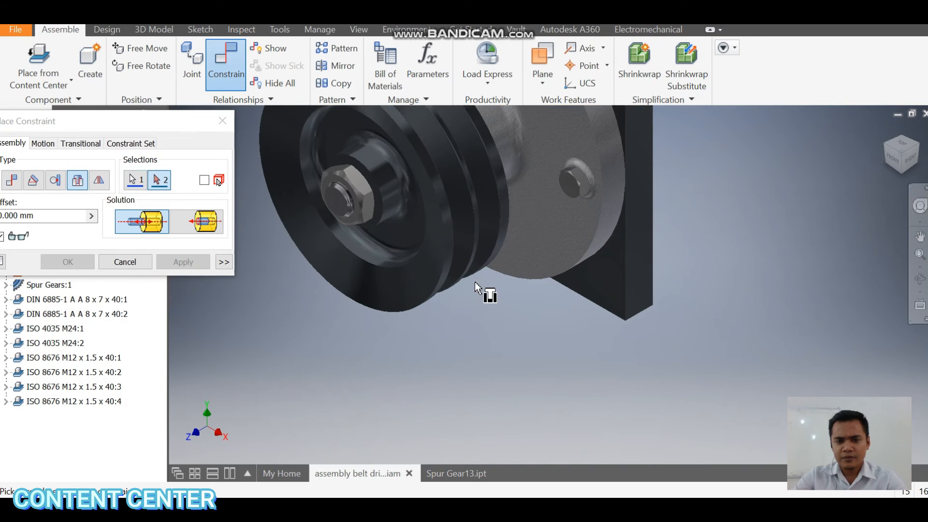
click(920, 281)
drag(539, 280, 580, 239)
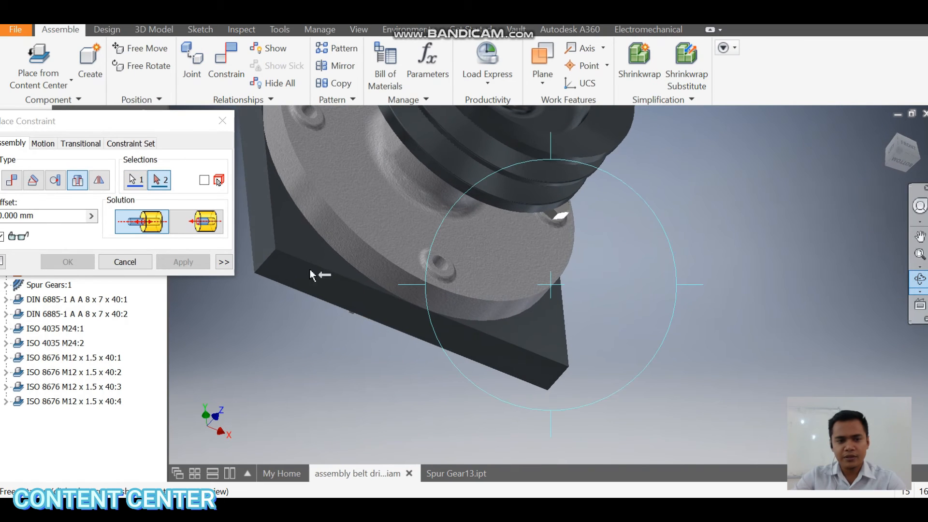
key(Escape)
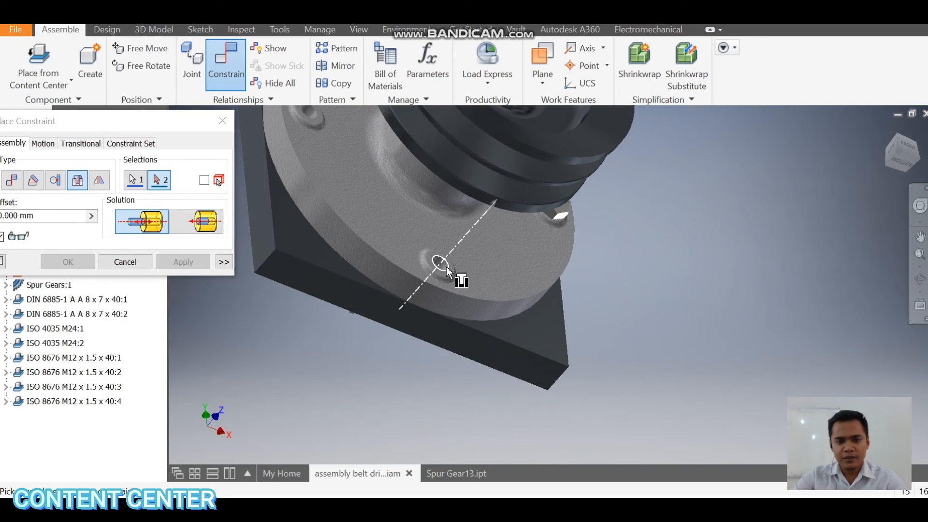
click(445, 266)
middle_drag(544, 309, 456, 413)
scroll(457, 413, up, 2)
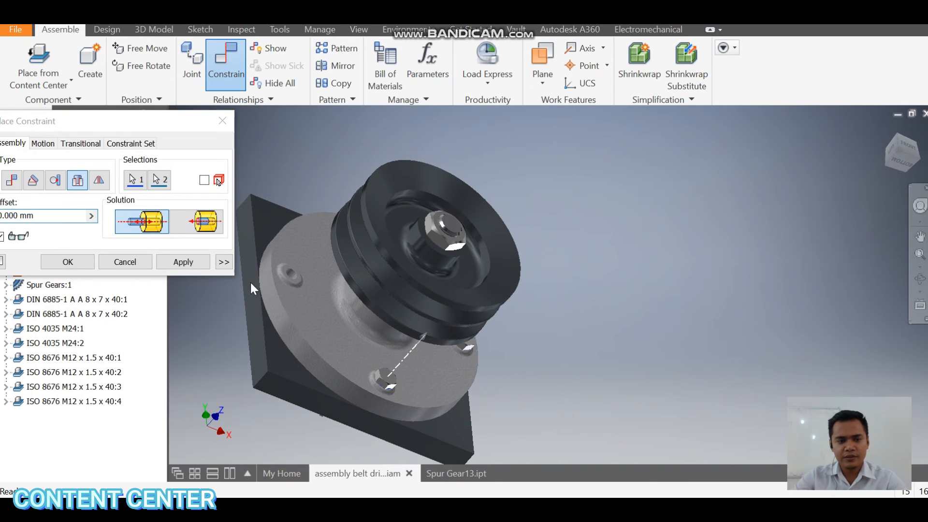
click(183, 262)
- Insert the last loose bolt into the housing flange's left-hand hole with 0 mm offset and finish placing constraints
scroll(647, 314, up, 3)
click(919, 278)
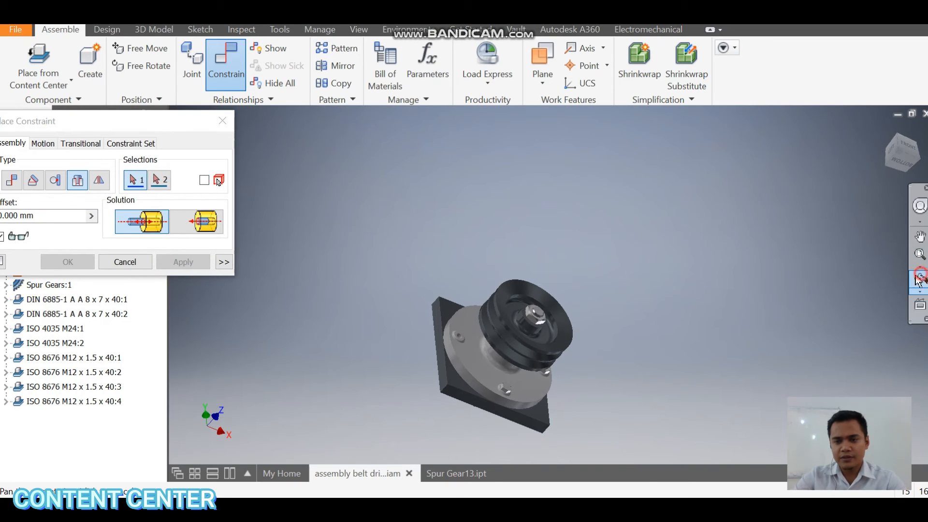
drag(616, 299, 546, 337)
scroll(616, 305, down, 3)
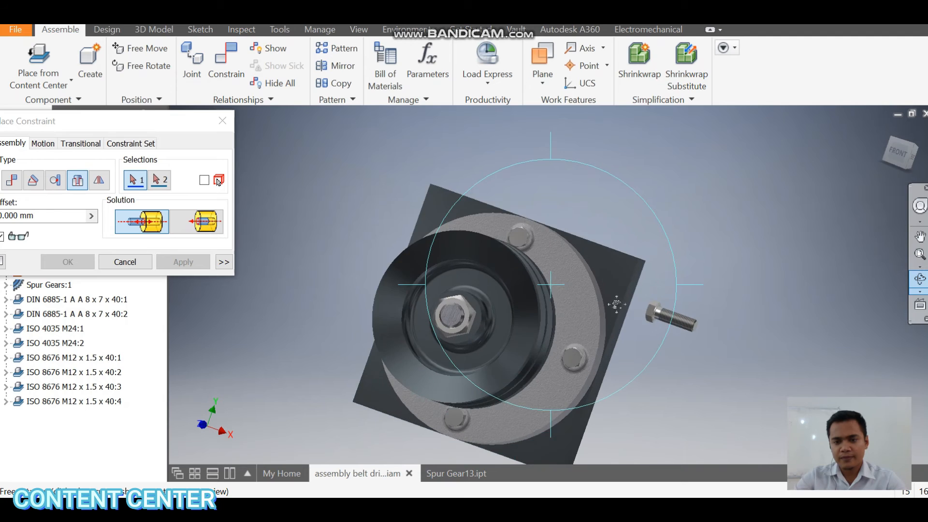
drag(616, 304, 594, 303)
right_click(602, 305)
click(627, 311)
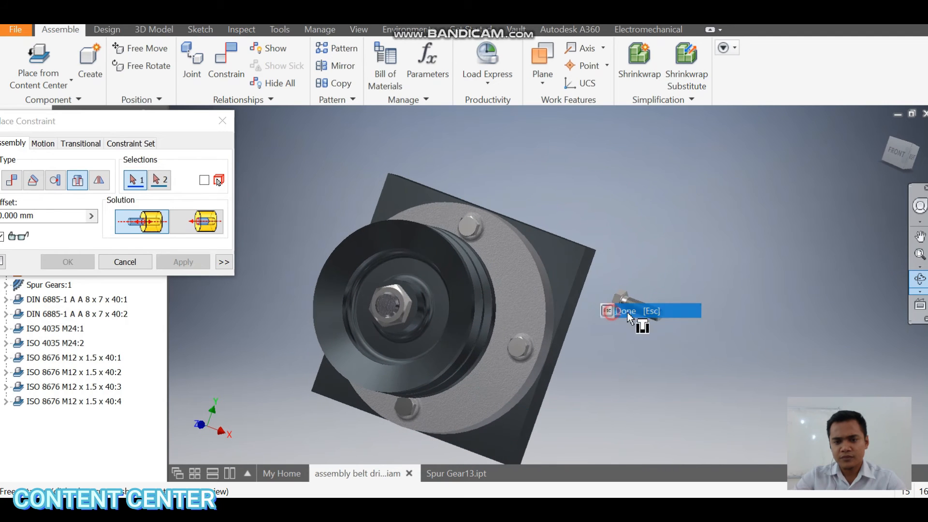
scroll(599, 303, down, 5)
click(597, 303)
scroll(604, 319, up, 2)
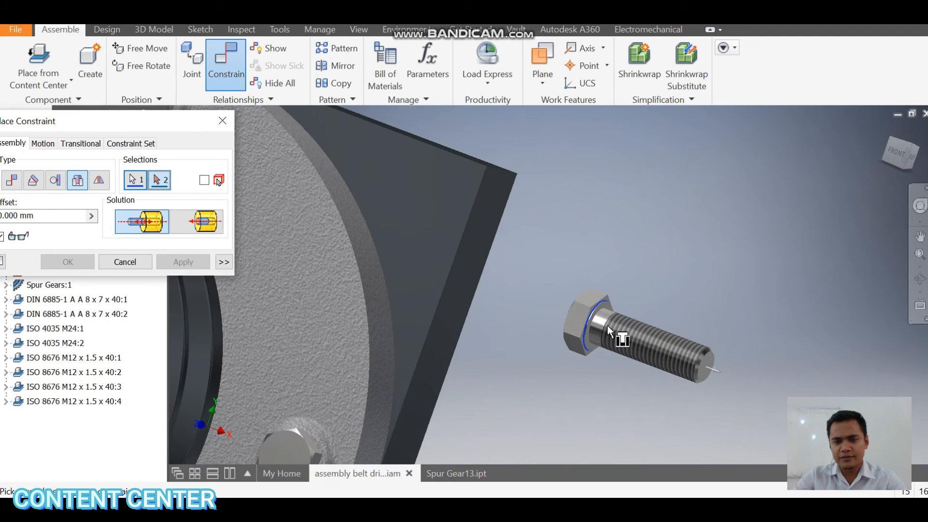
scroll(601, 320, up, 6)
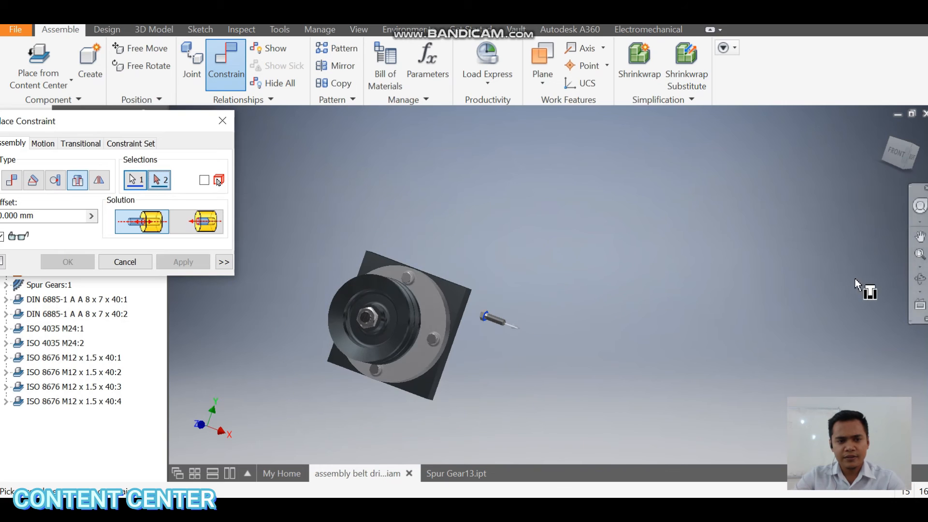
click(920, 278)
drag(541, 302, 610, 300)
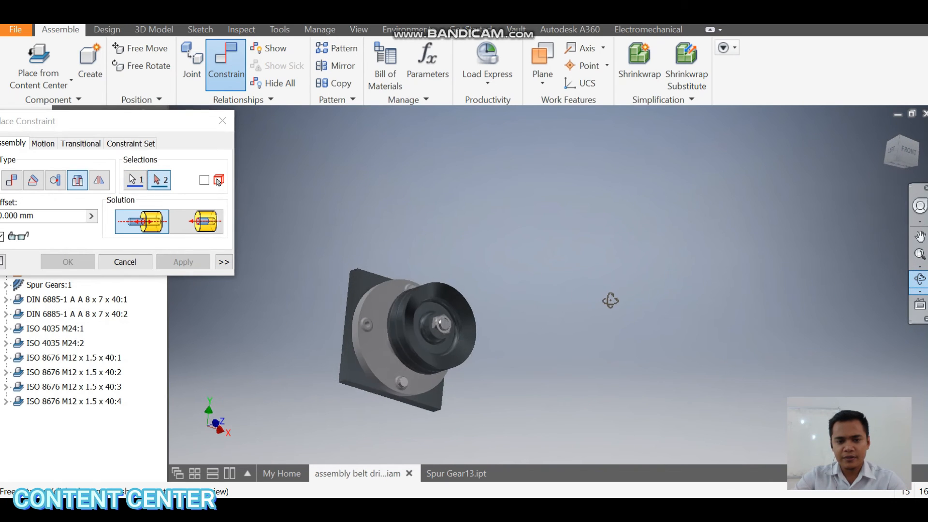
right_click(534, 301)
click(555, 304)
scroll(362, 335, down, 5)
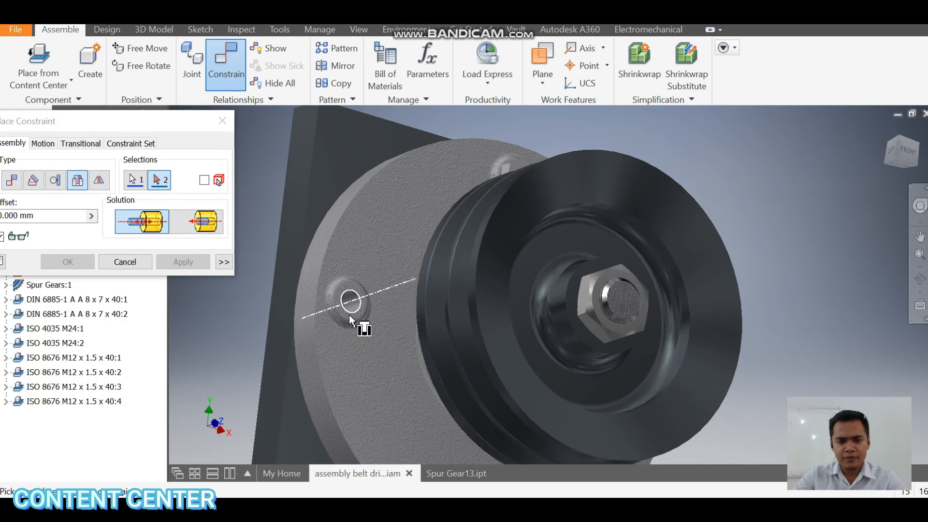
click(350, 319)
click(184, 261)
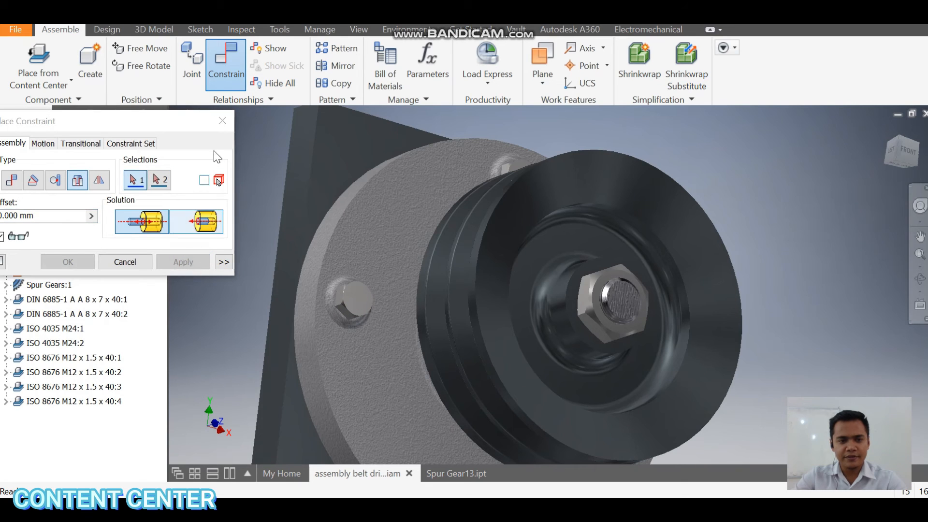
click(222, 121)
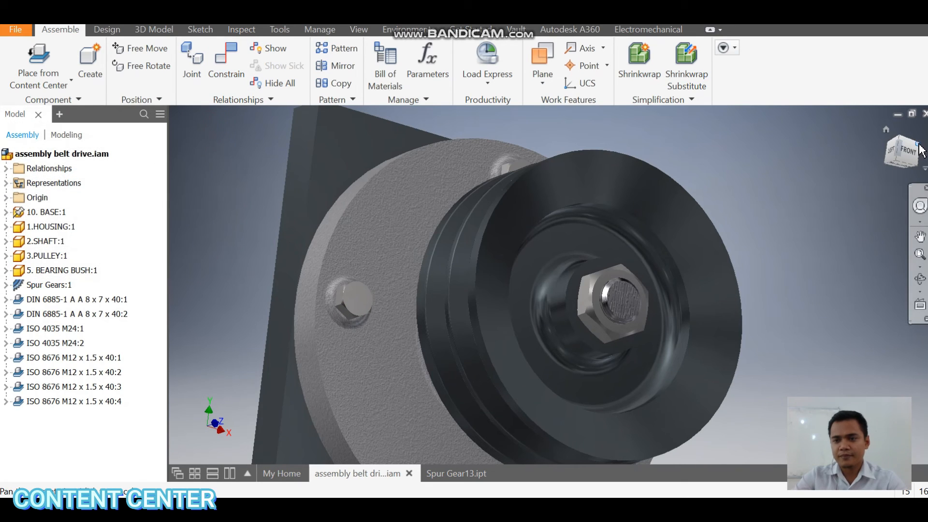
- Examine the bolted housing, pulley and nut in the isometric view and at close range
click(918, 145)
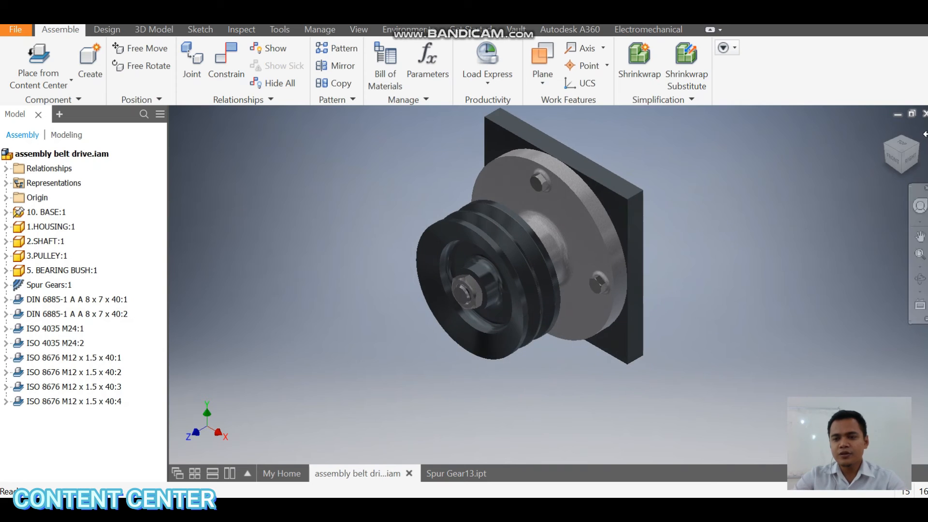
scroll(503, 231, down, 4)
middle_drag(503, 230, 463, 212)
scroll(552, 255, up, 1)
middle_drag(552, 254, 552, 263)
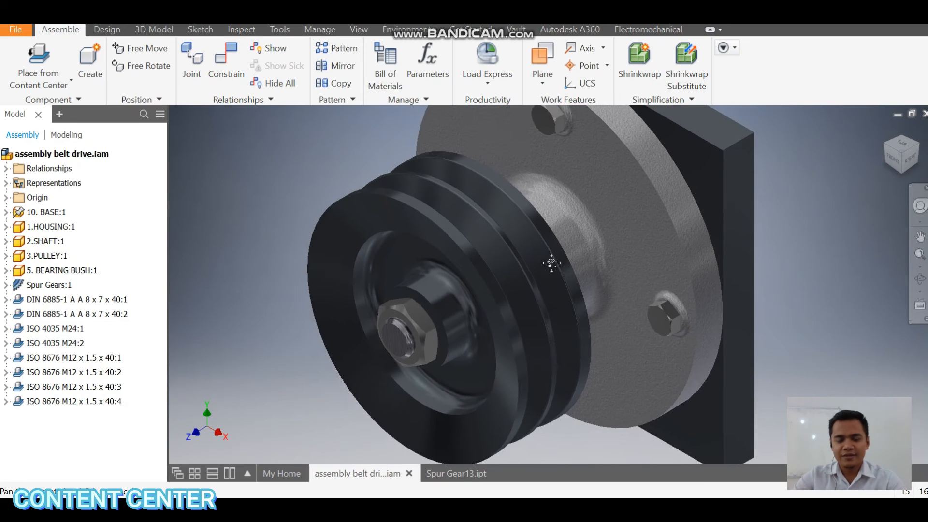
scroll(582, 348, up, 4)
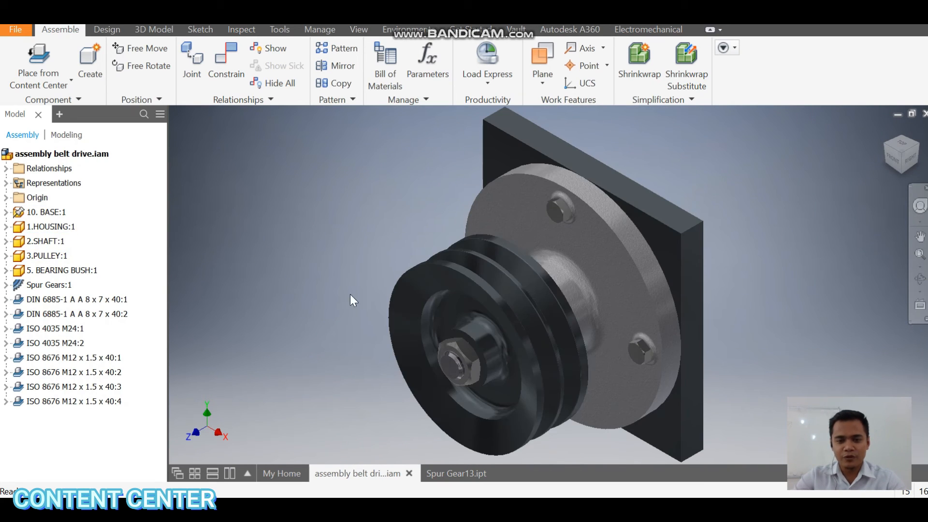
middle_drag(582, 355, 553, 306)
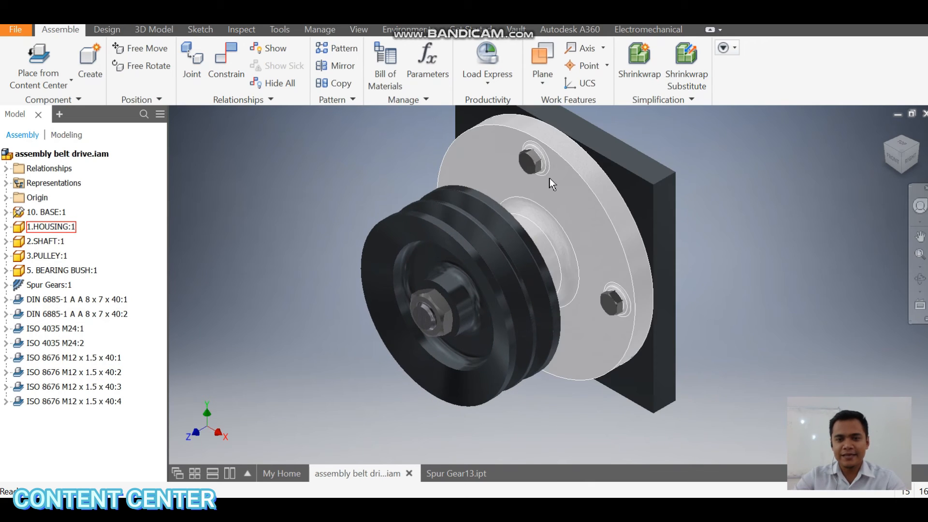
- Turn the flange's top bolt by hand to test its rotation, and inspect it from the right side and isometric view
scroll(548, 193, down, 5)
scroll(547, 211, up, 3)
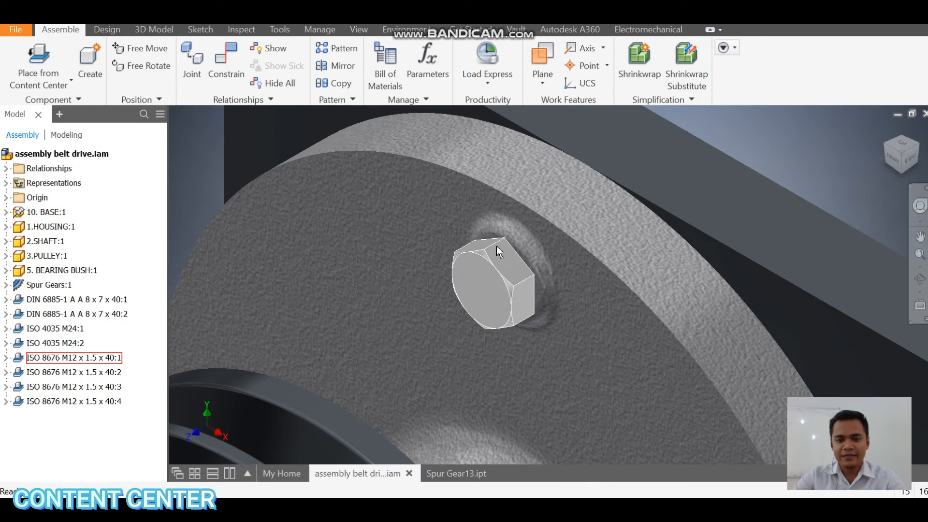
drag(496, 245, 493, 255)
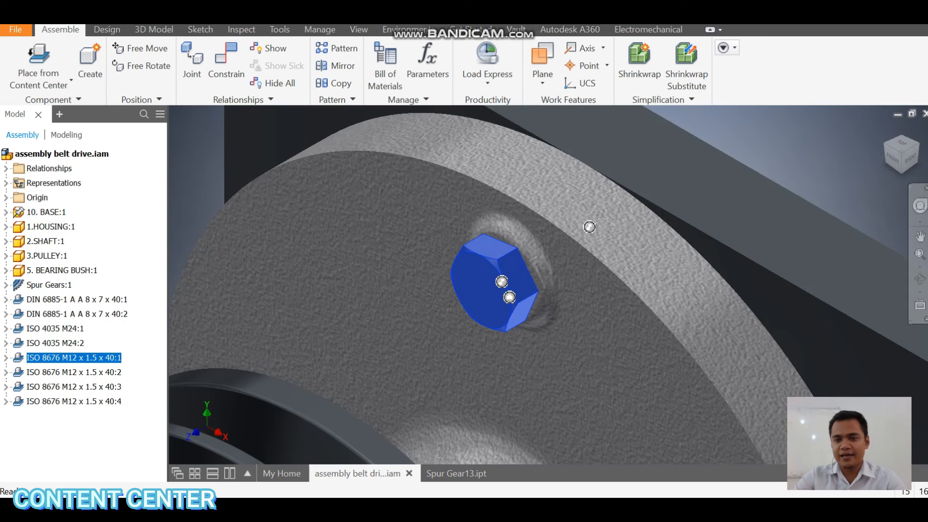
middle_drag(666, 263, 595, 254)
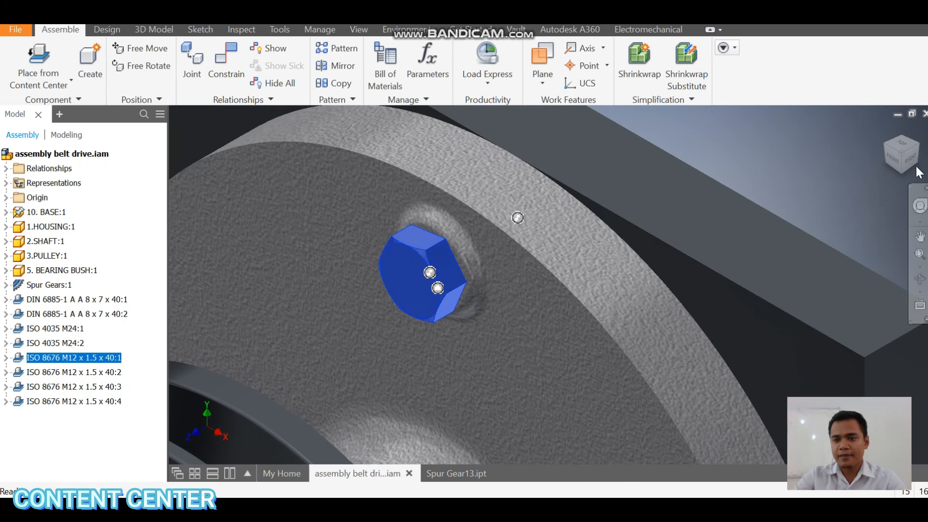
click(911, 160)
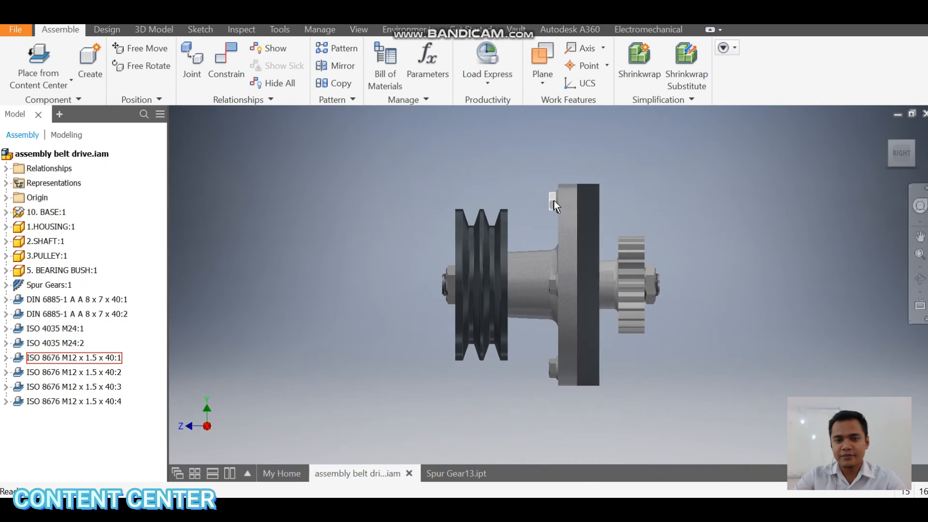
scroll(554, 200, up, 3)
click(891, 150)
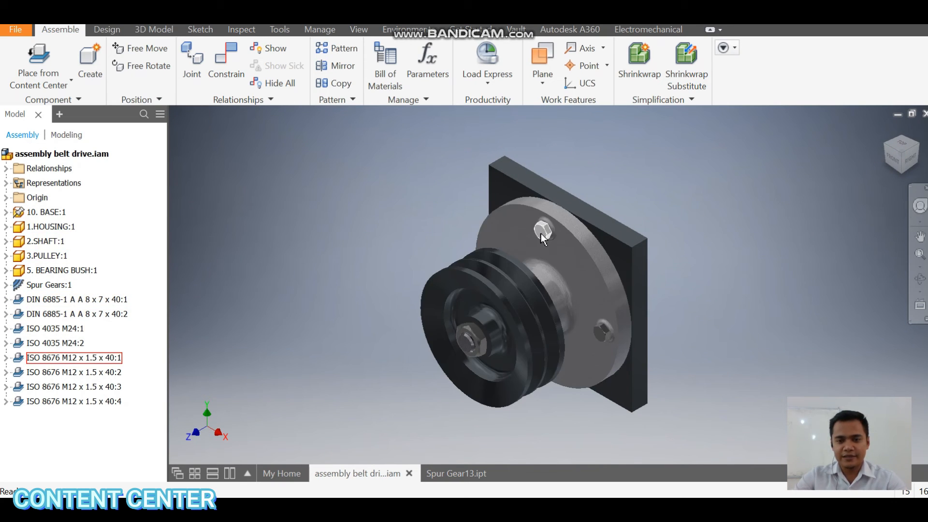
- Mate the top bolt's XY plane to the housing's XY plane with 0 mm offset to fix the bolt's rotation
click(67, 357)
click(6, 357)
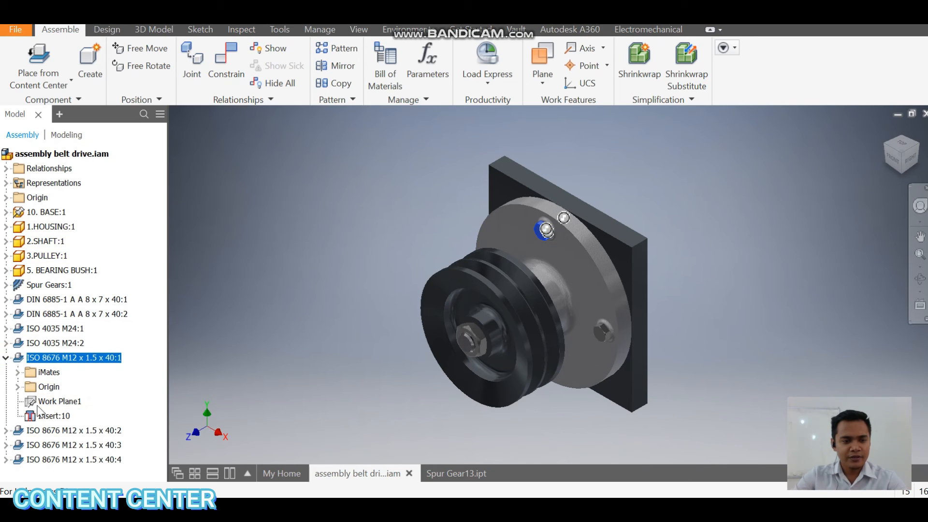
click(20, 386)
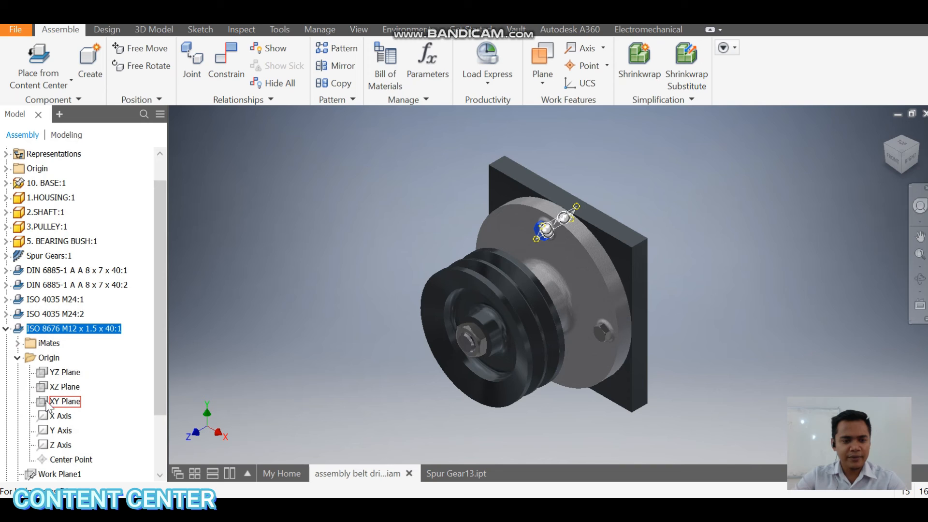
click(225, 86)
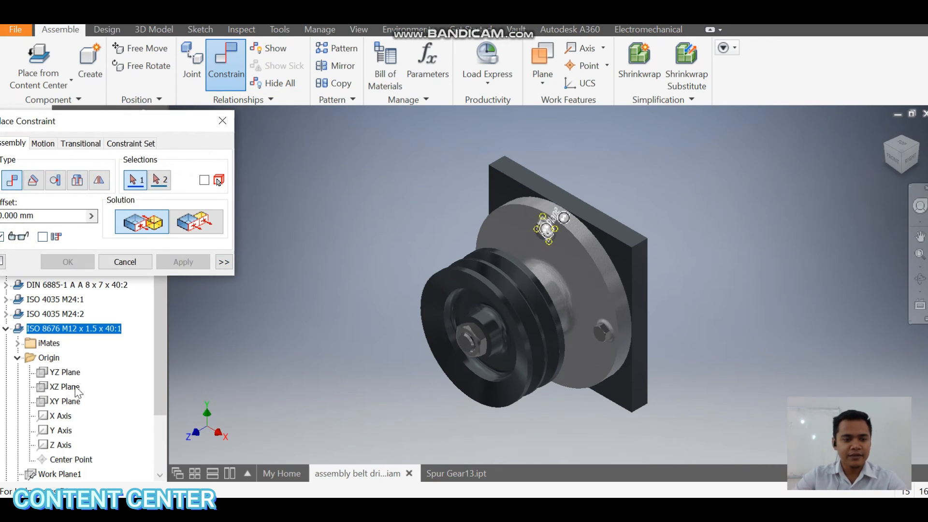
click(65, 406)
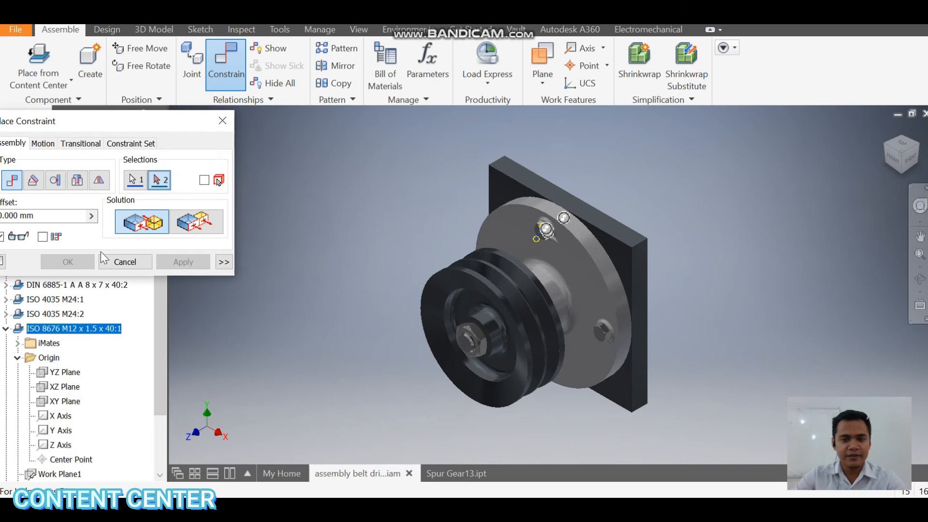
drag(97, 120, 438, 127)
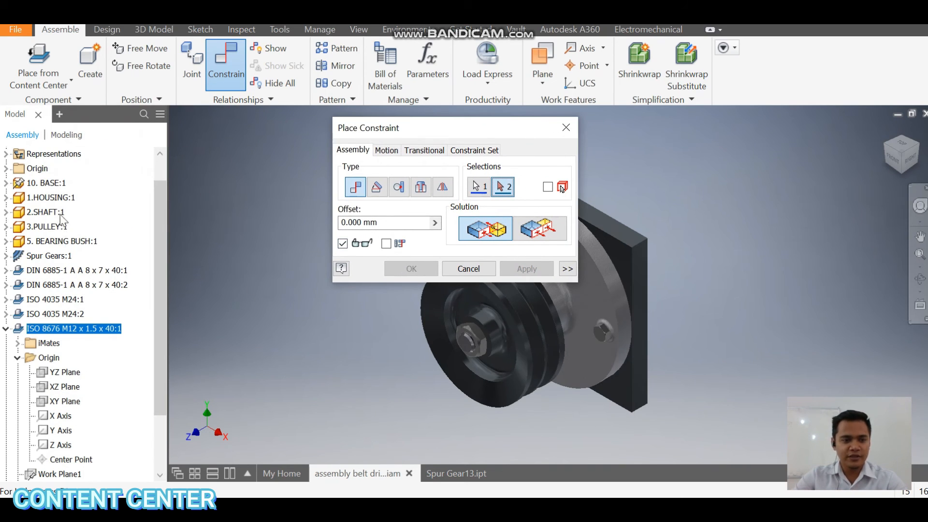
click(6, 197)
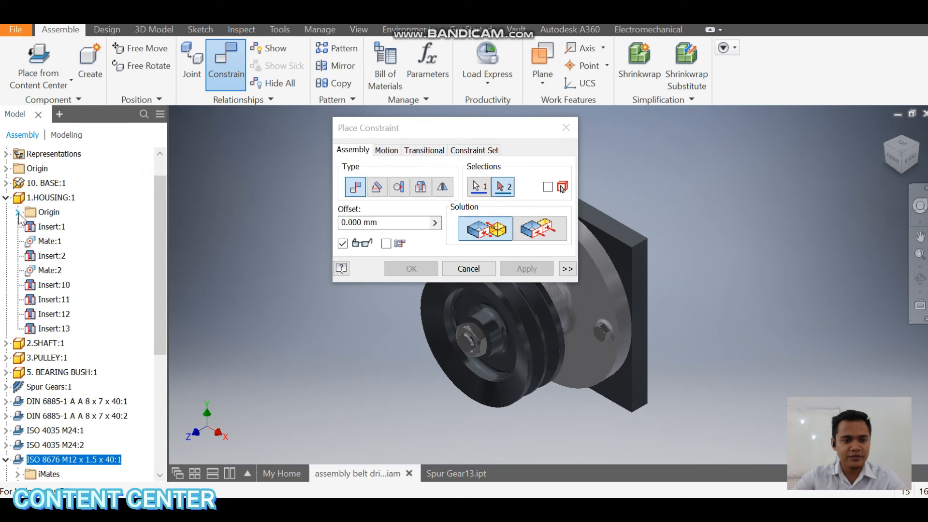
click(18, 212)
click(55, 256)
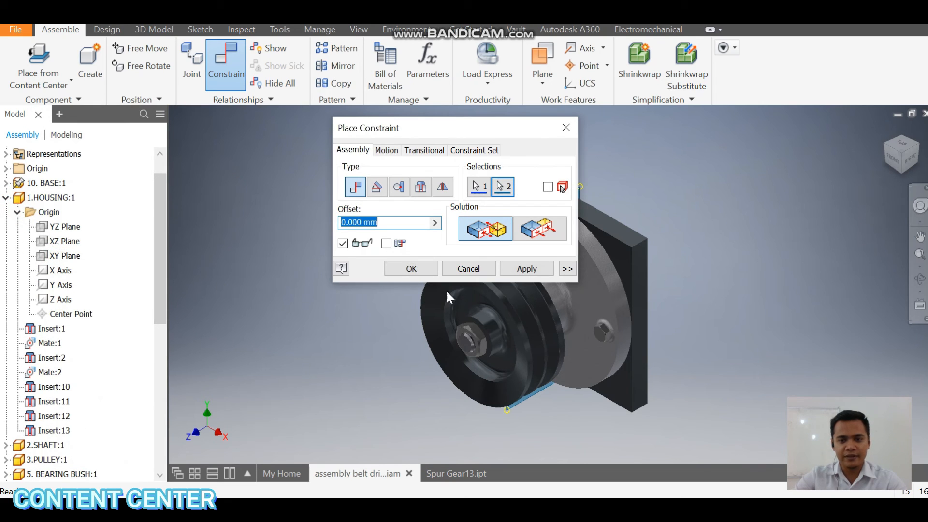
click(525, 273)
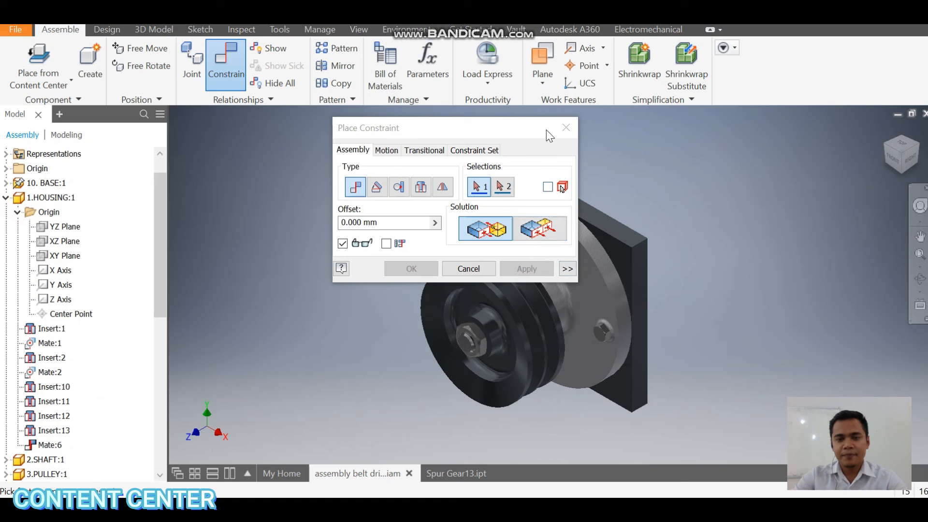
drag(517, 128, 359, 117)
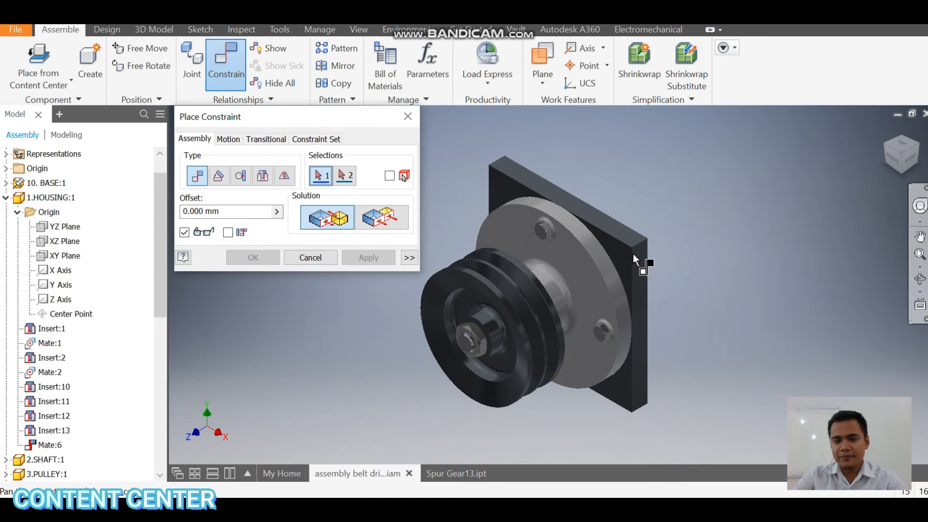
click(408, 116)
- Mate the flange's bottom bolt's XY plane to the housing's XY plane with 0 mm offset to fix the bolt's rotation
click(919, 278)
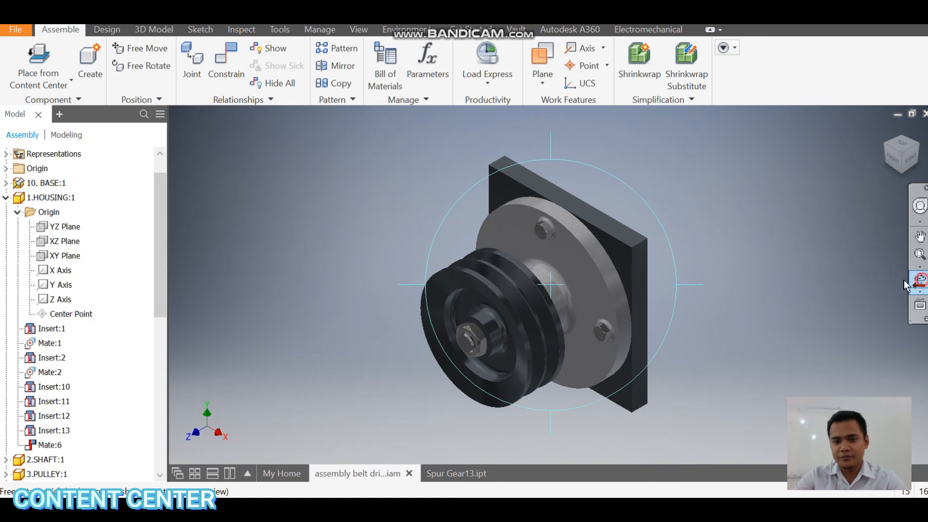
drag(542, 348, 534, 382)
key(Escape)
click(527, 374)
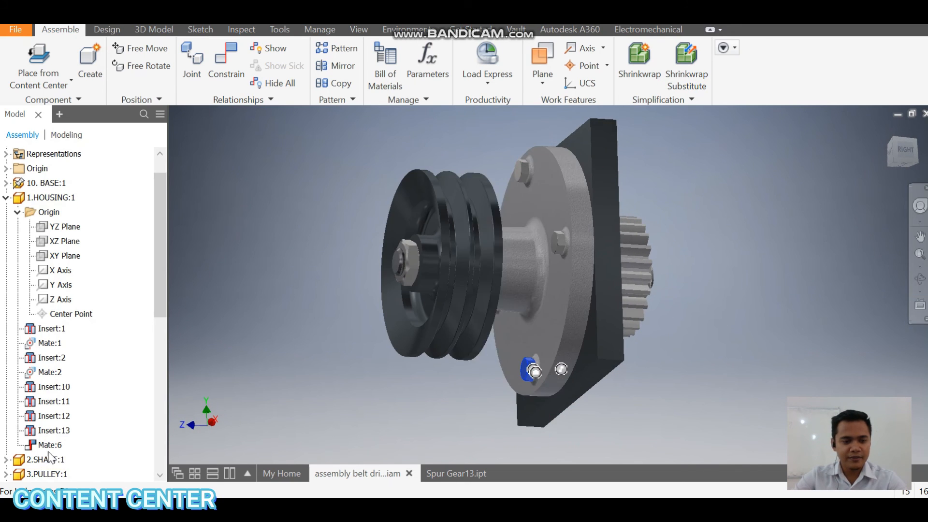
scroll(36, 333, down, 7)
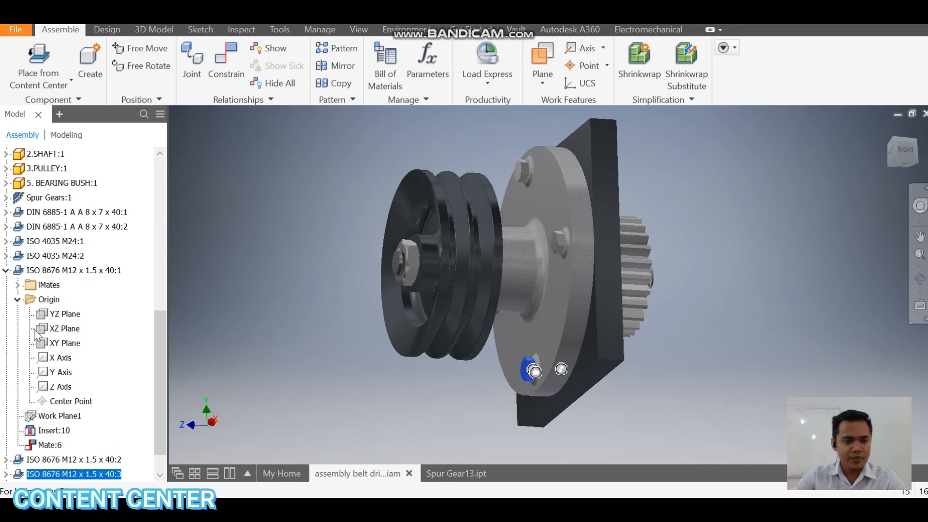
click(7, 269)
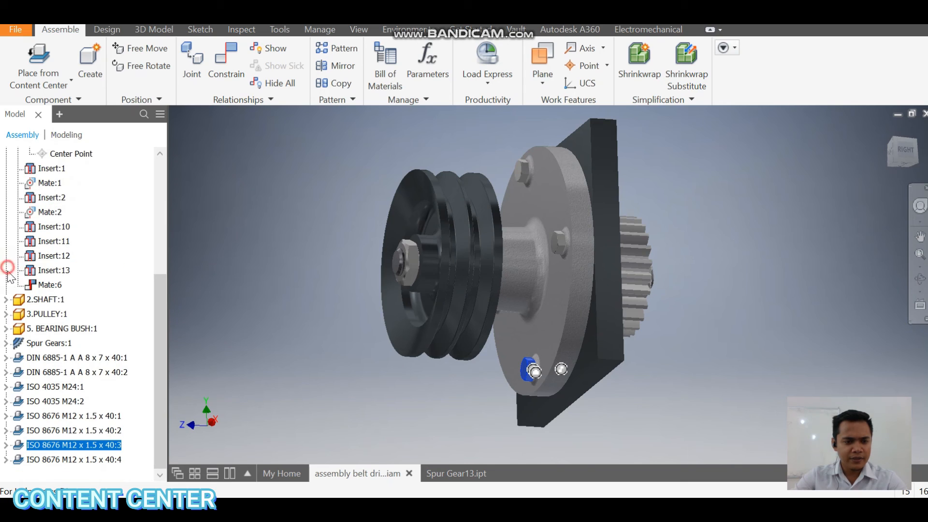
click(4, 446)
click(16, 430)
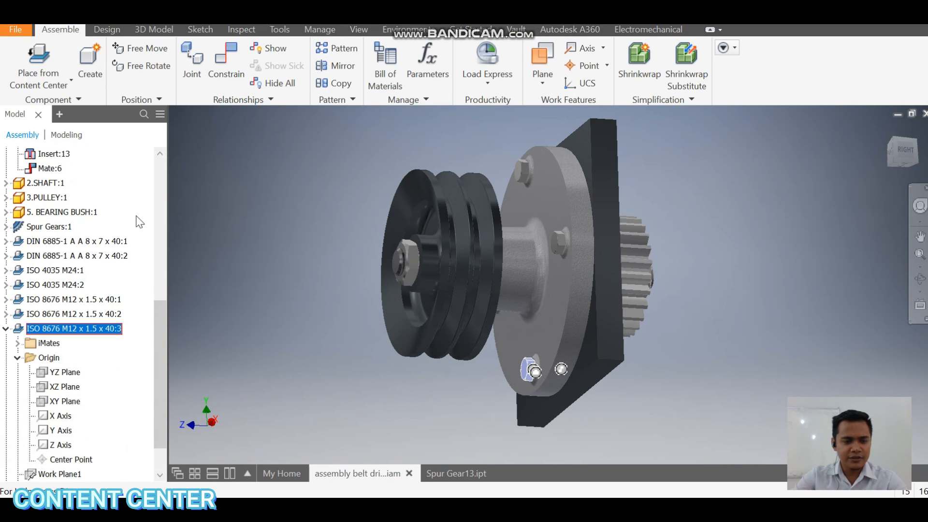
click(226, 68)
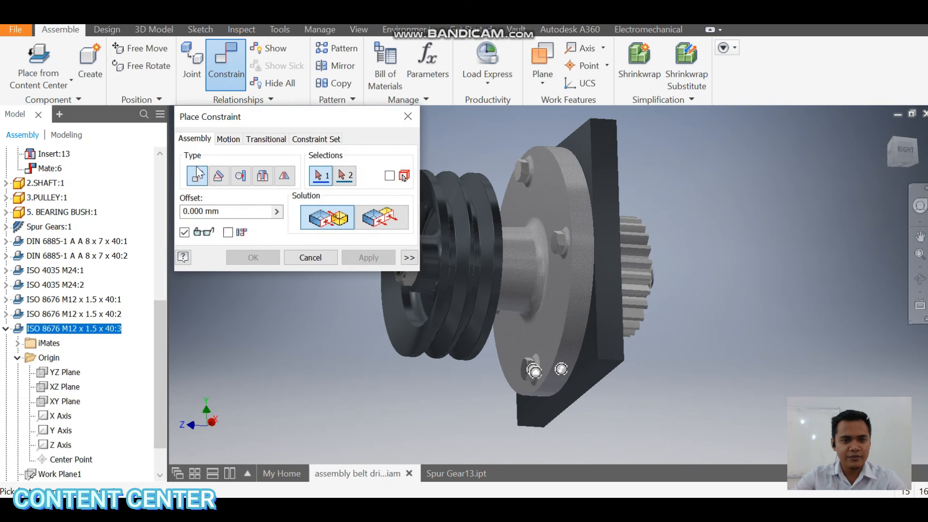
click(65, 402)
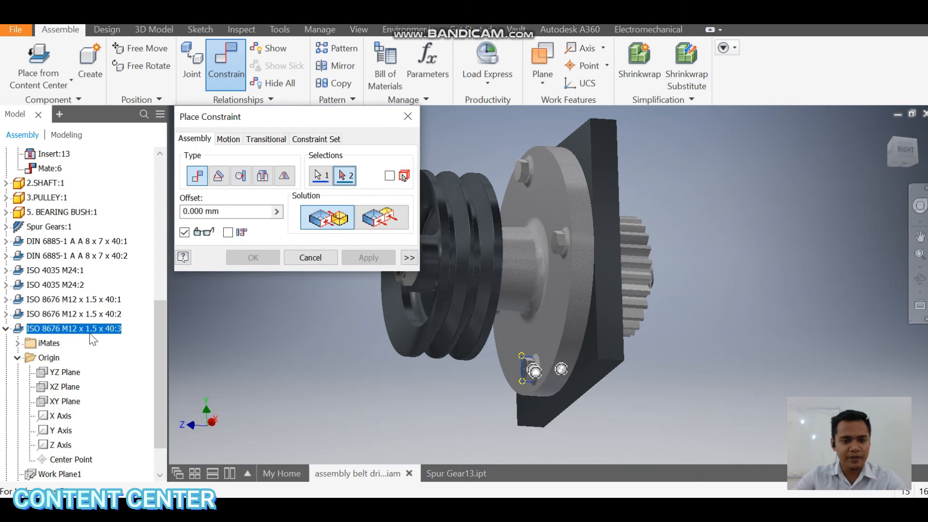
scroll(95, 307, up, 7)
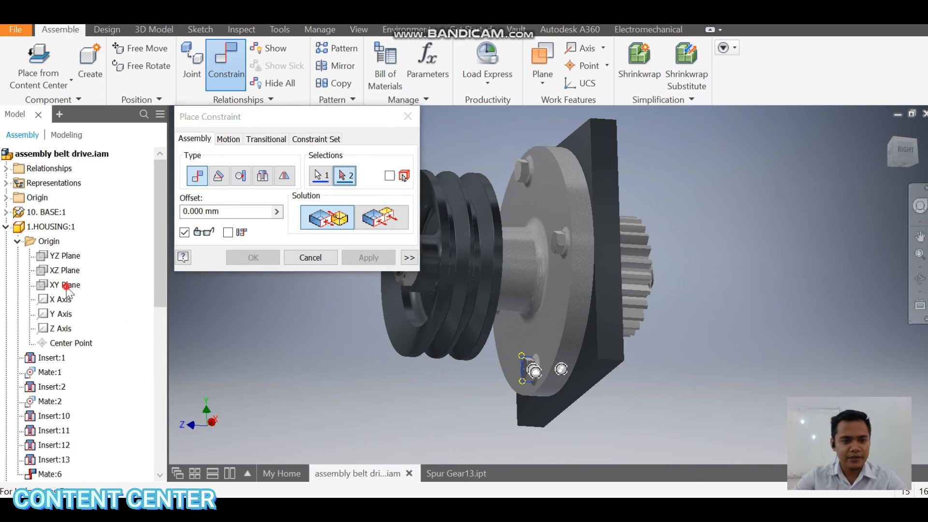
click(66, 286)
click(366, 260)
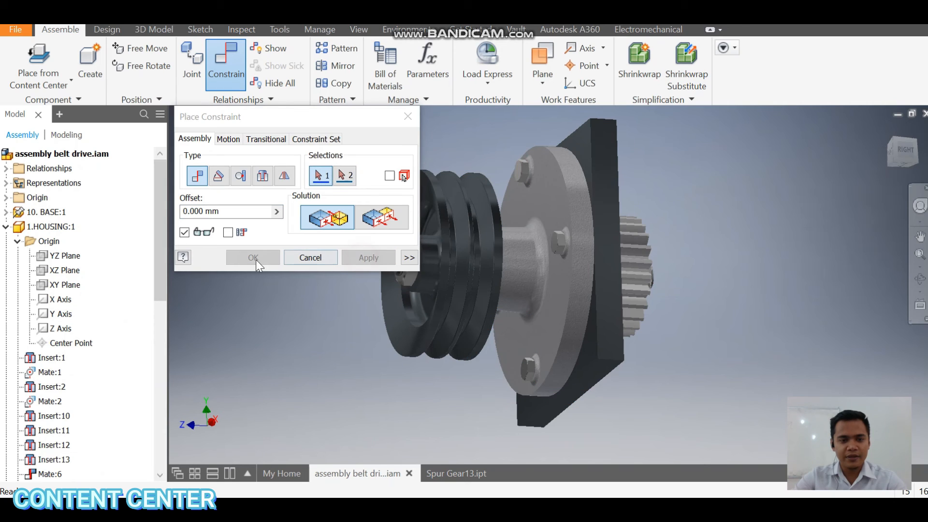
- Finish placing constraints and collapse the expanded housing and bottom bolt entries in the model tree
middle_drag(724, 303, 726, 361)
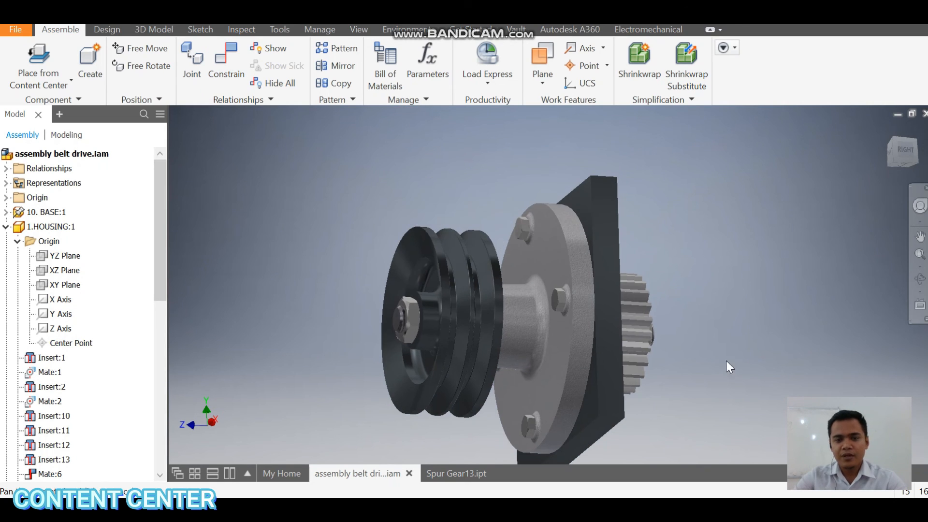
middle_drag(862, 282, 897, 238)
click(919, 278)
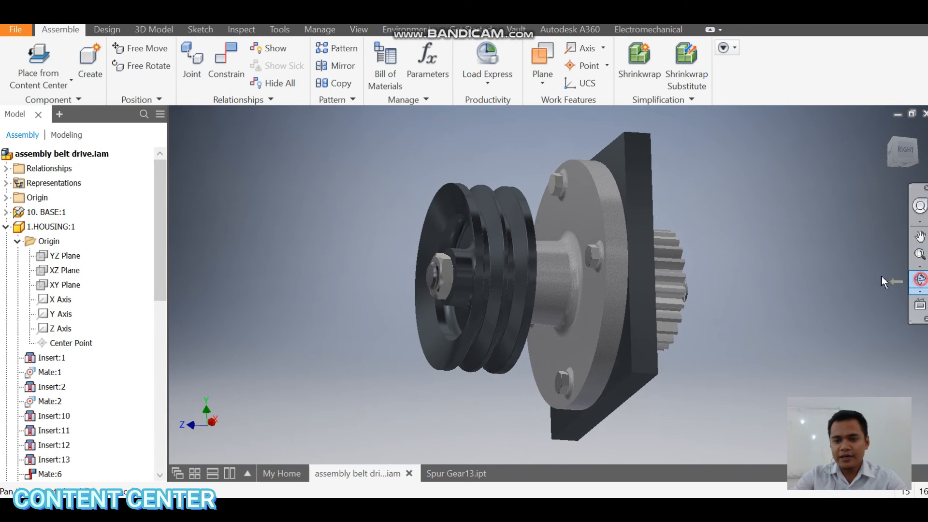
drag(558, 289, 514, 335)
scroll(514, 335, down, 5)
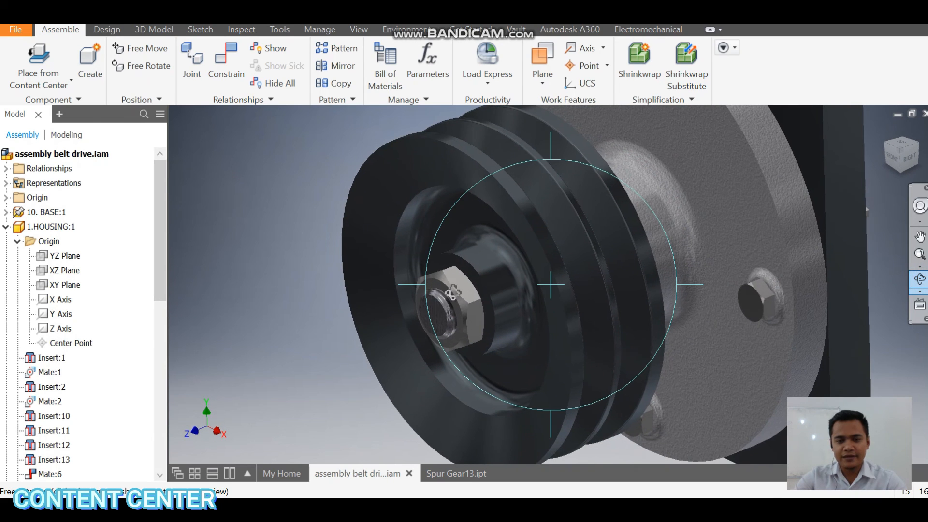
key(Escape)
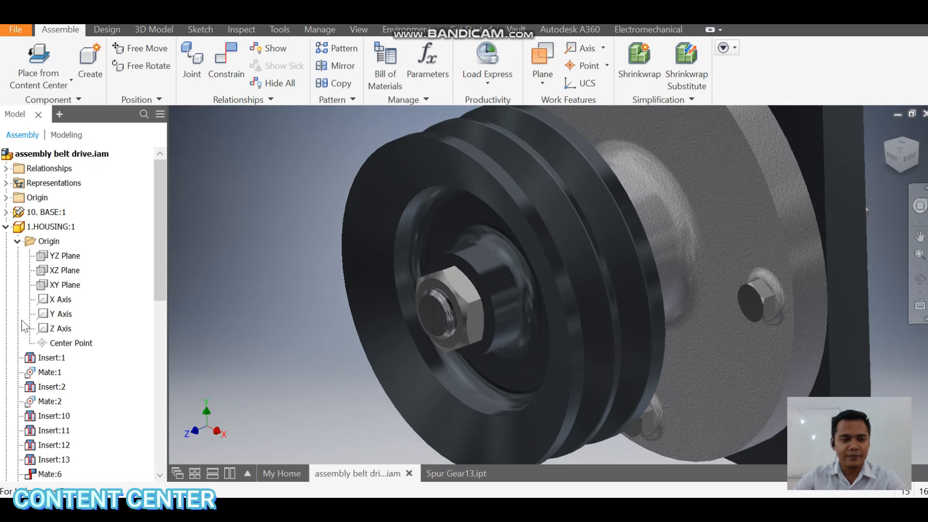
click(6, 226)
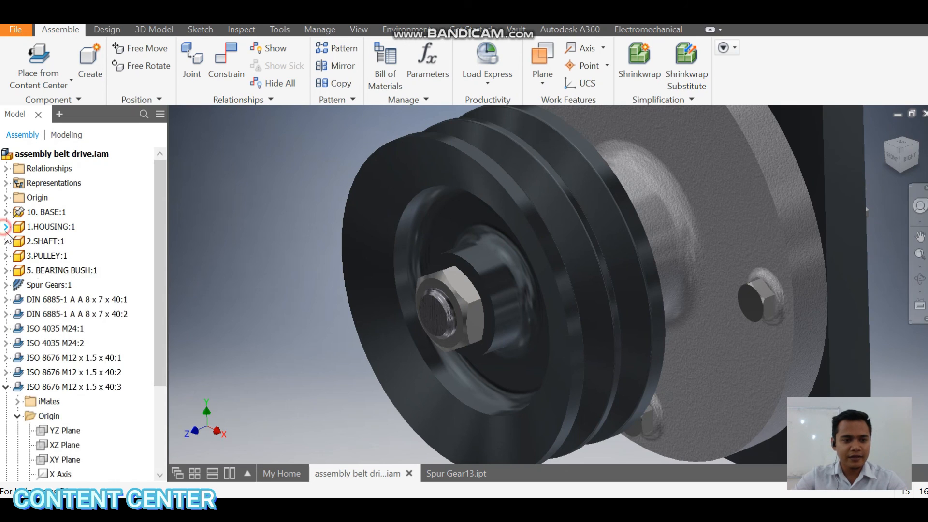
scroll(30, 334, down, 2)
click(6, 300)
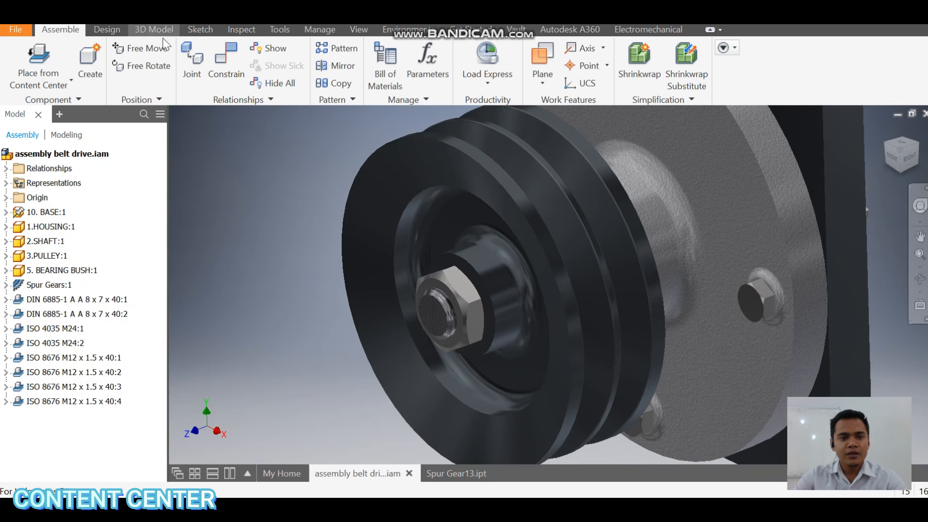
- Mate the pulley-side M24 nut's XY plane to the shaft's XY plane with 0 mm offset and finish placing constraints
click(454, 289)
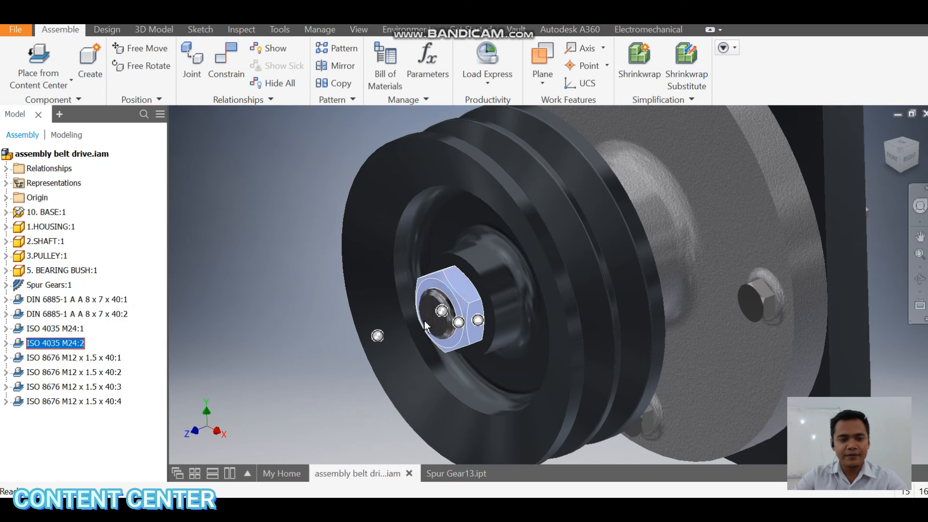
click(6, 343)
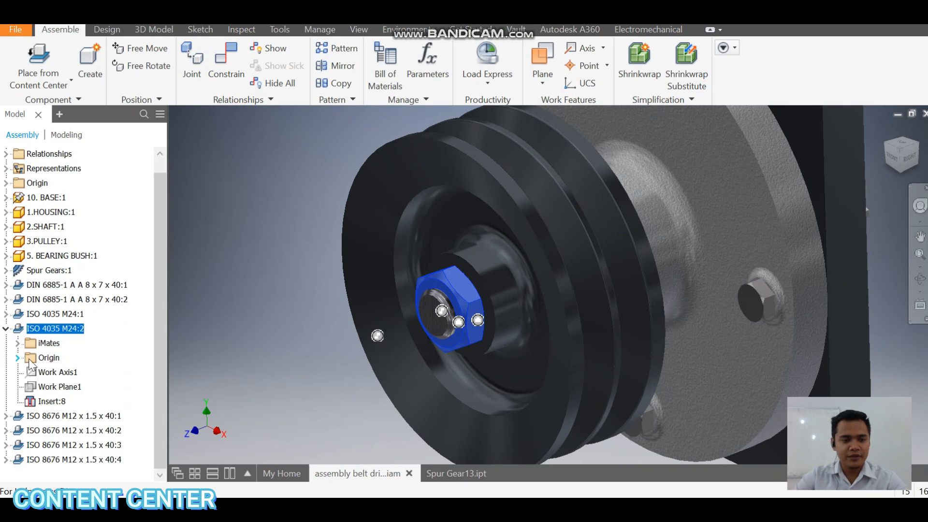
click(17, 358)
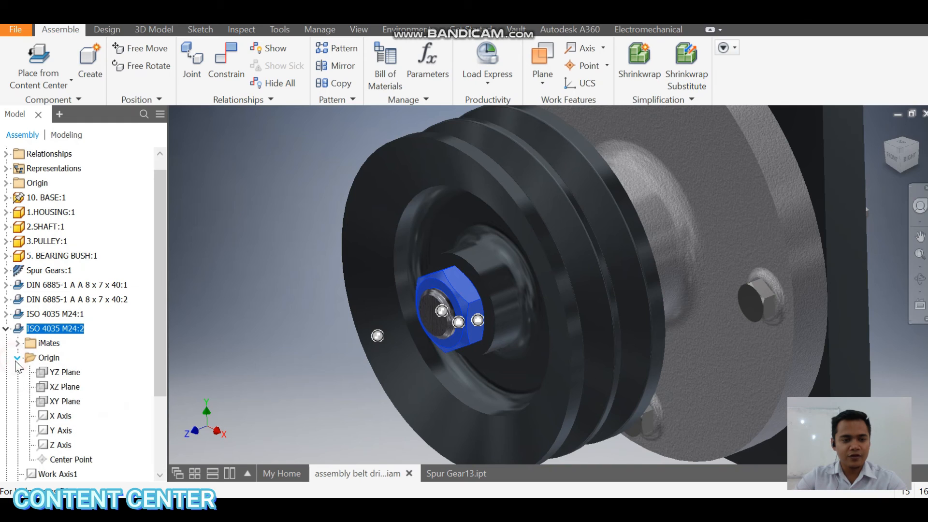
click(217, 61)
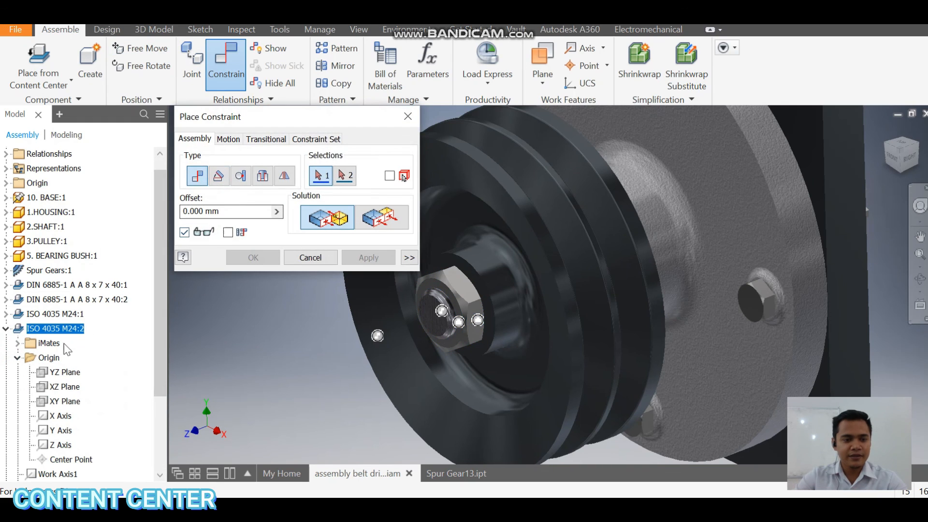
click(65, 401)
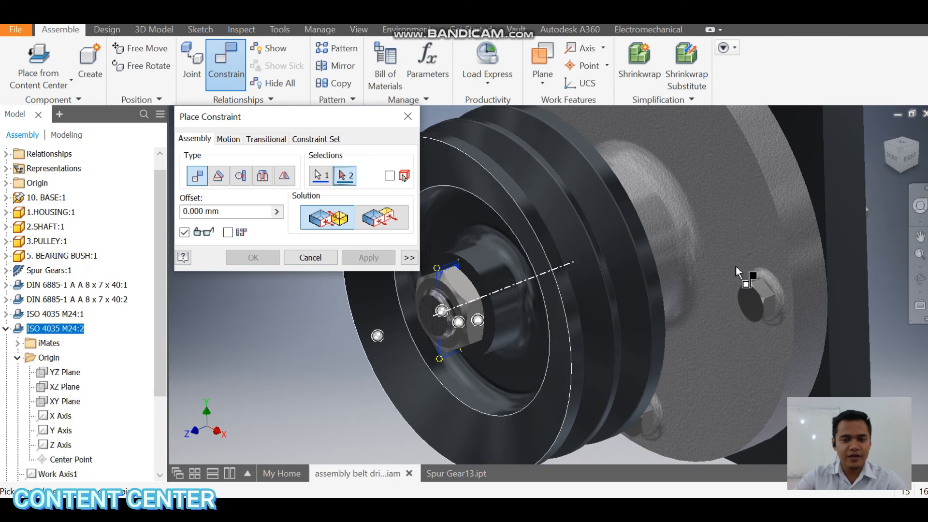
click(6, 227)
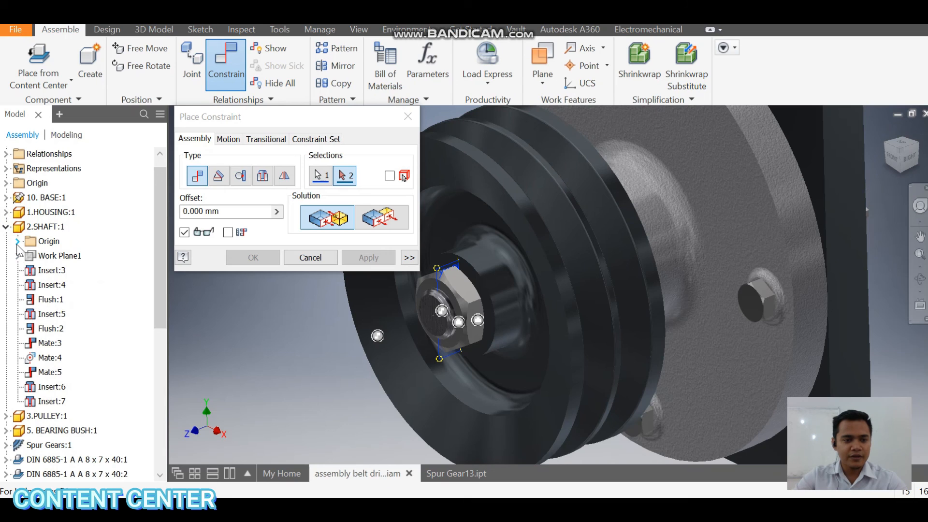
click(18, 241)
click(45, 286)
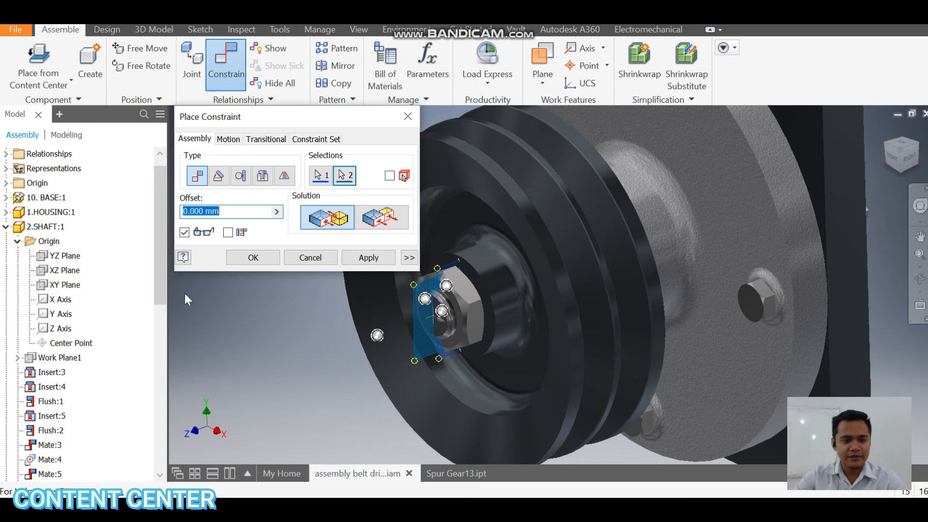
click(358, 257)
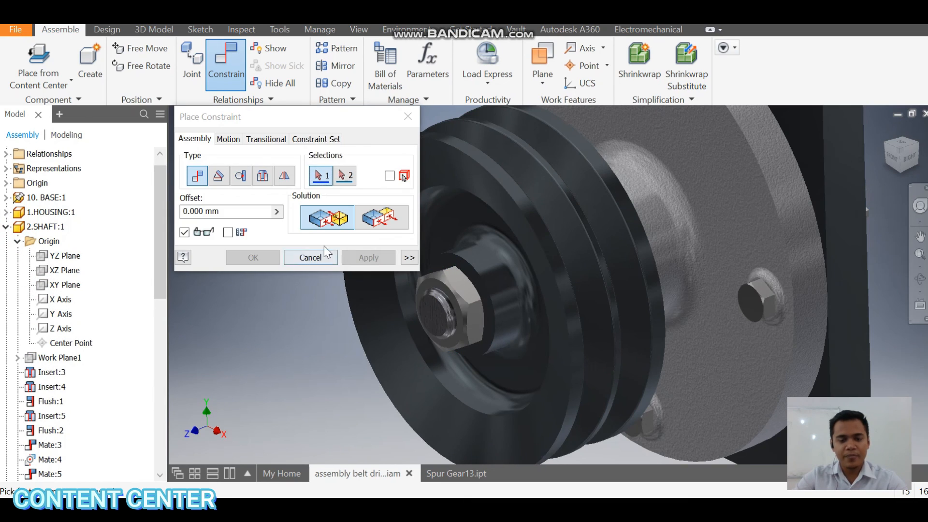
click(408, 116)
- Mate the gear-side M24 nut's XY plane to the shaft's XY plane with 0 mm offset and finish placing constraints
key(F6)
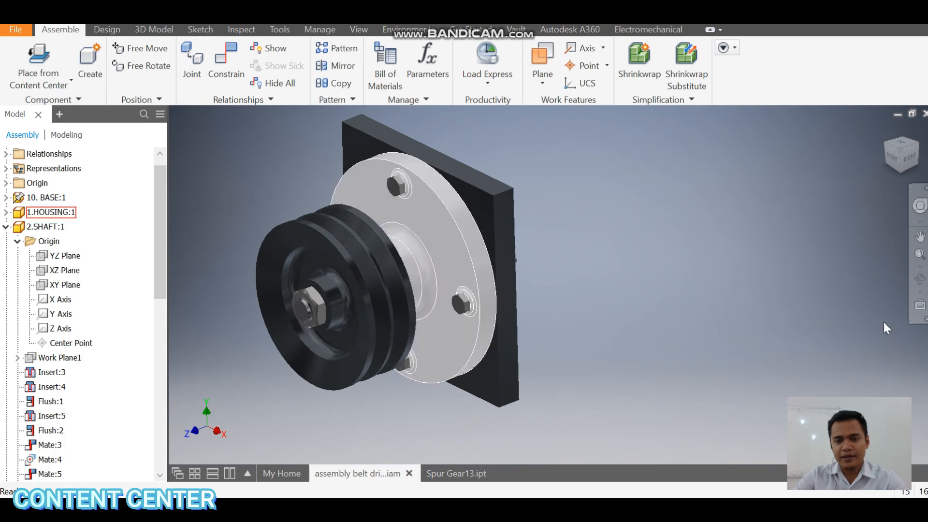
click(920, 280)
drag(522, 295, 352, 367)
drag(157, 278, 161, 419)
click(6, 285)
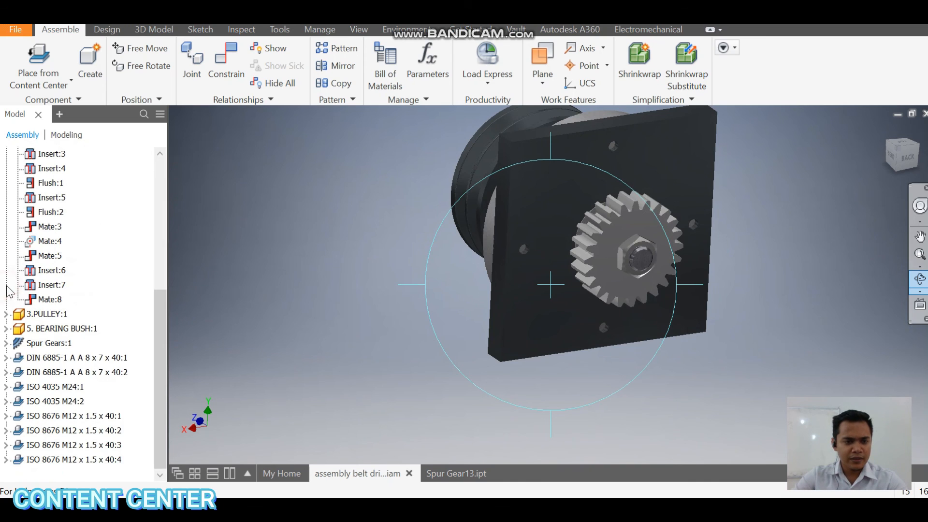
drag(624, 258, 546, 290)
key(Escape)
click(67, 386)
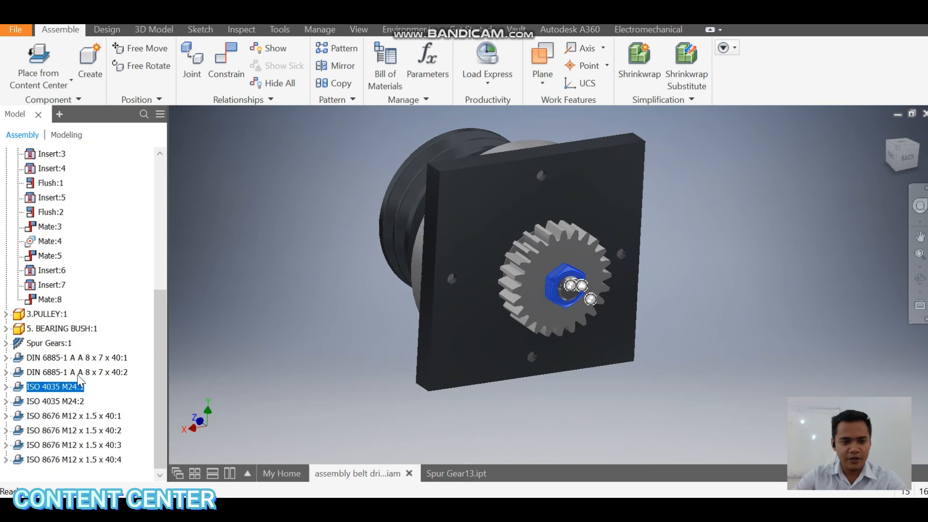
click(6, 387)
click(17, 415)
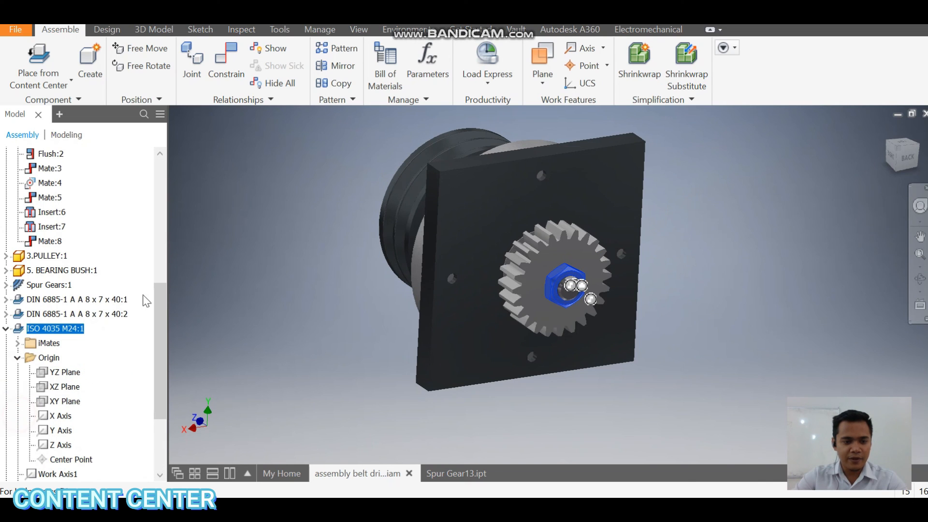
click(226, 62)
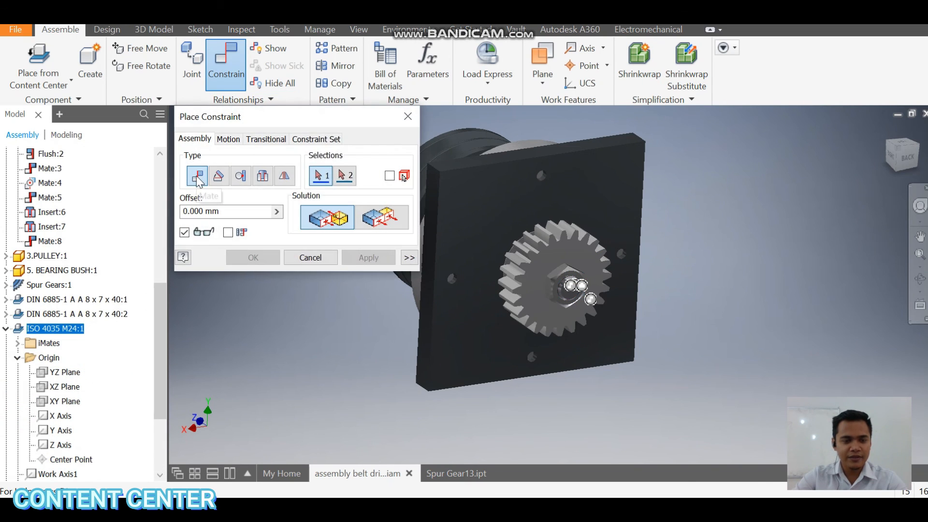
click(60, 402)
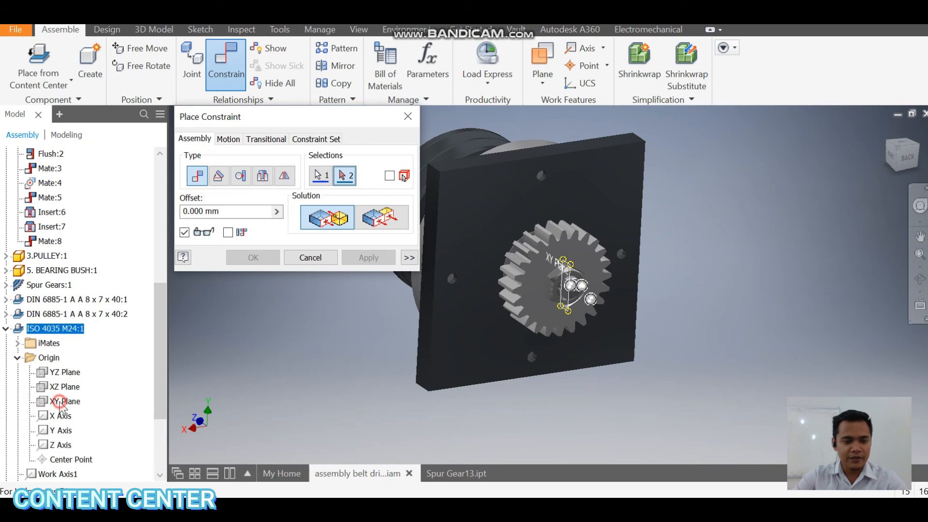
scroll(58, 236, up, 5)
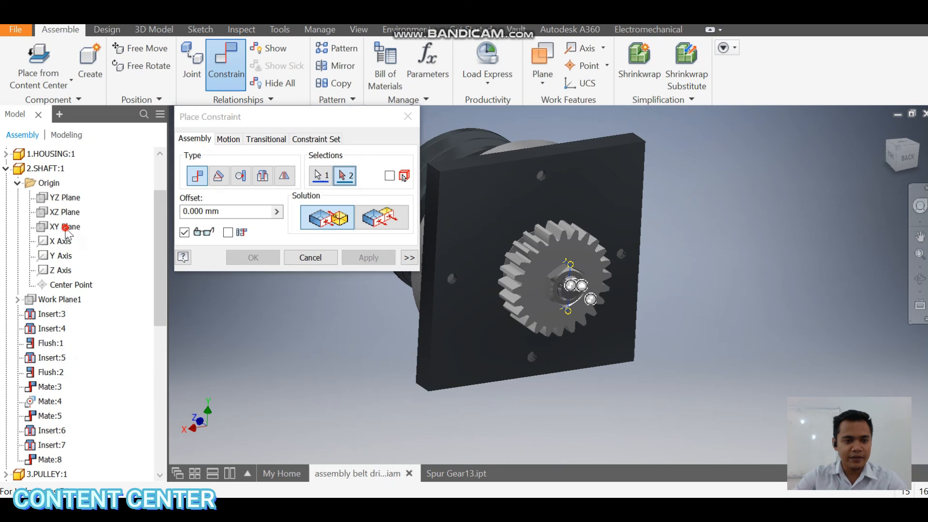
click(68, 228)
click(376, 258)
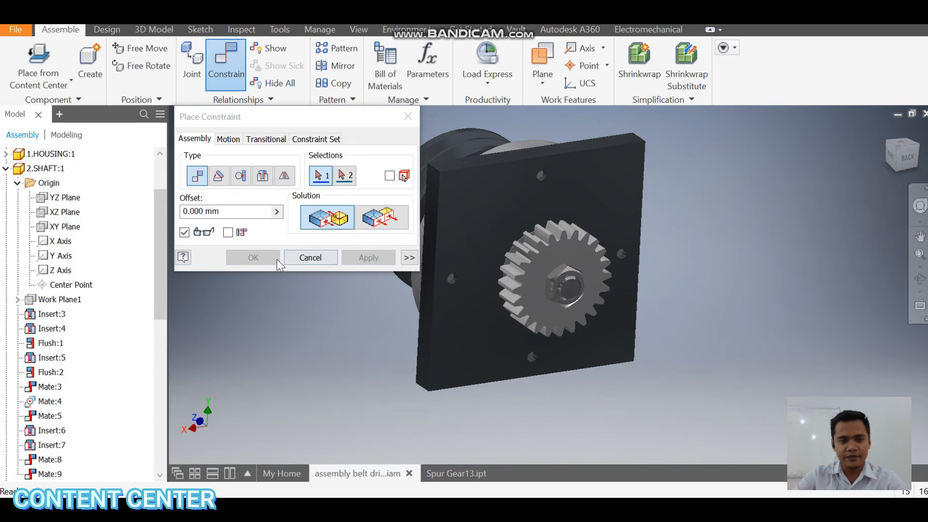
click(408, 117)
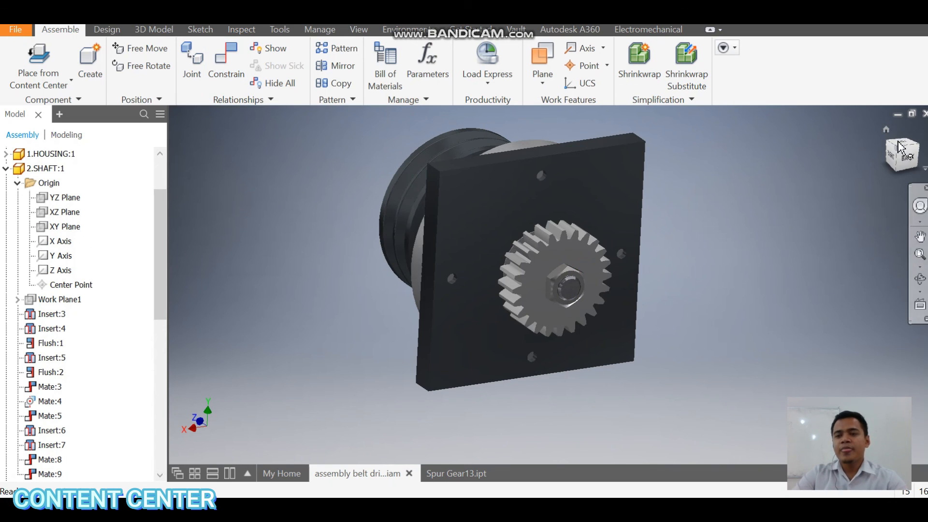
- Turn the pulley by hand in the isometric view to test the rotation of the belt drive
click(888, 147)
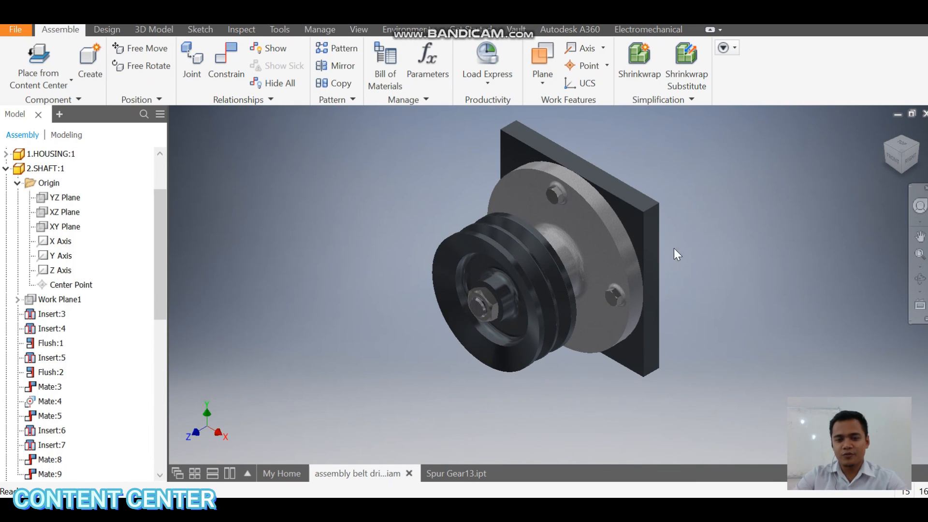
scroll(672, 261, down, 5)
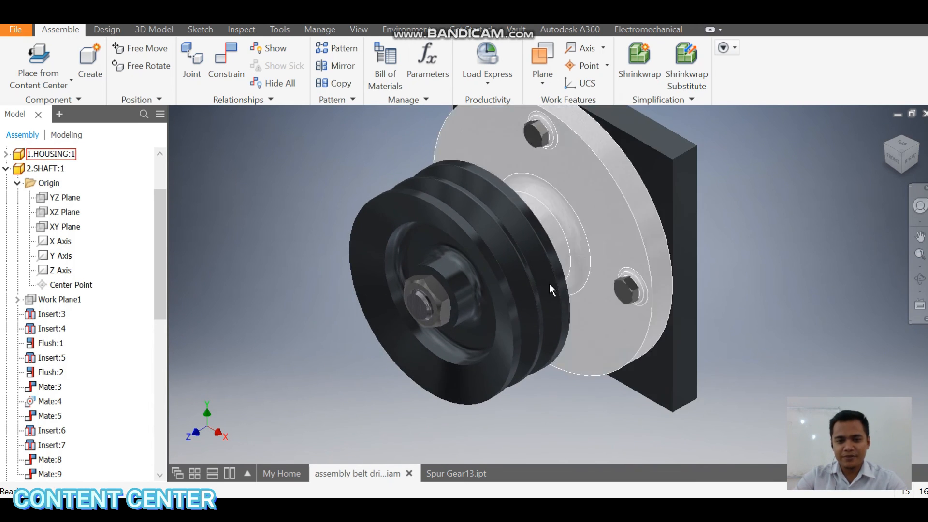
click(489, 238)
drag(517, 335, 438, 295)
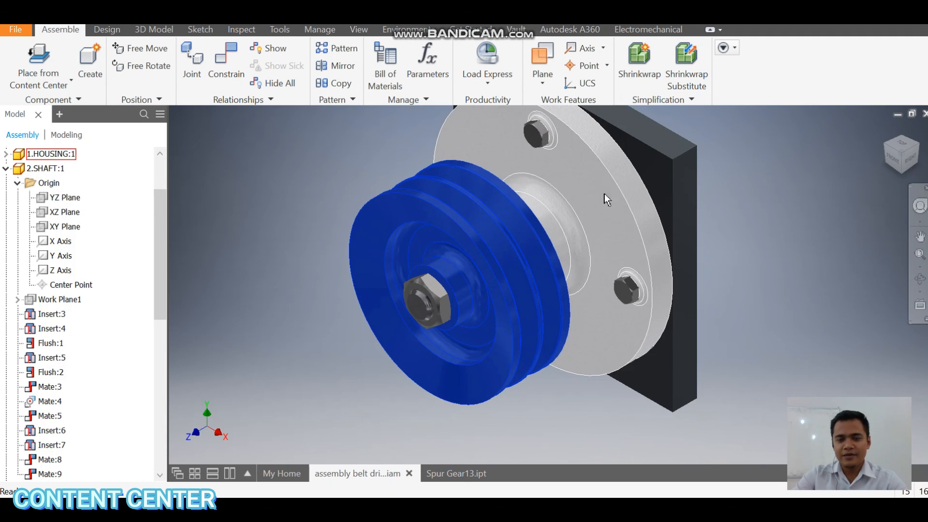
- Turn the pulley by hand, and rotate the spur gear from the side to test that the drive turns together
drag(501, 266, 471, 234)
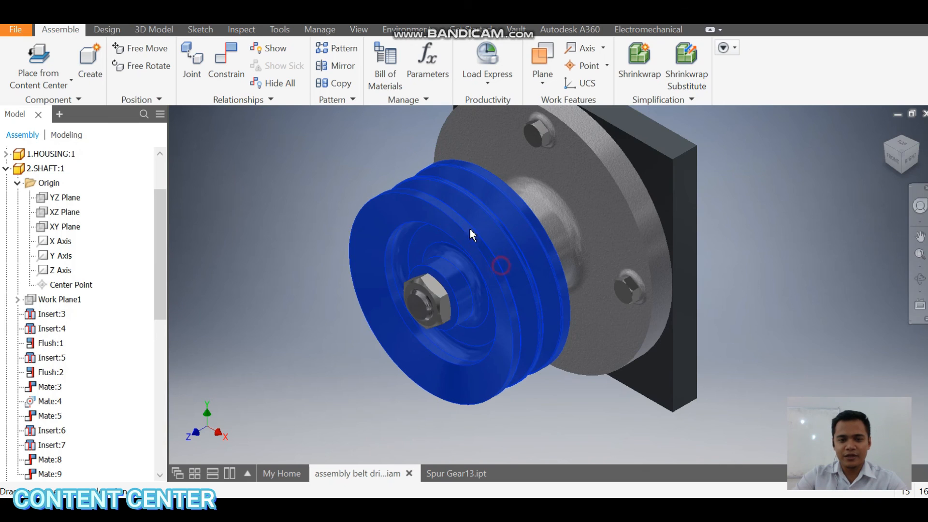
click(920, 278)
drag(686, 295, 661, 268)
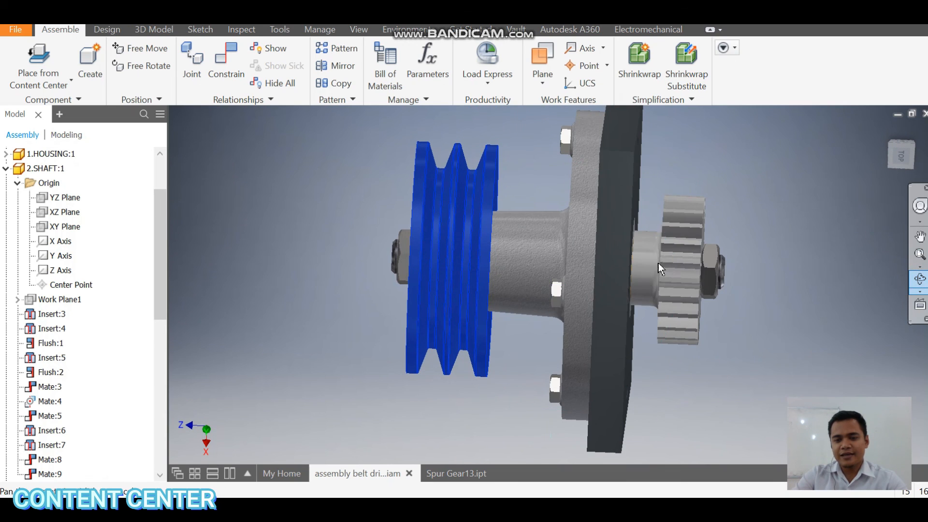
key(Escape)
drag(693, 221, 607, 263)
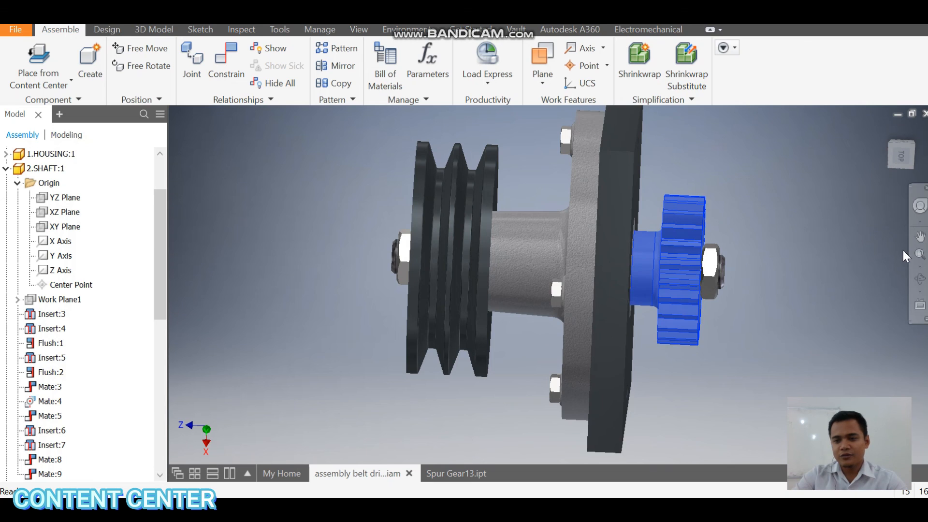
drag(675, 233, 677, 322)
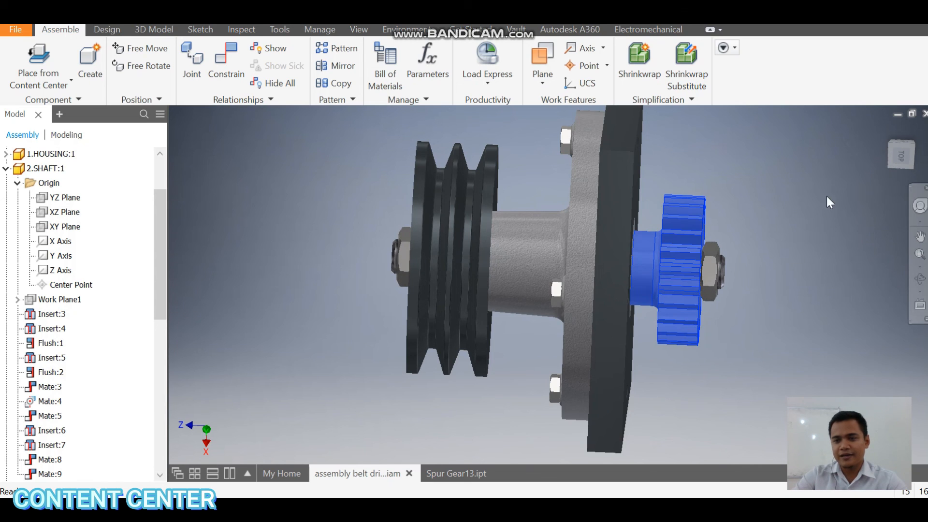
- Check the assembly from the gear side, turn the spur gear and pulley by hand again, and return to an isometric view of the pulley side
click(919, 149)
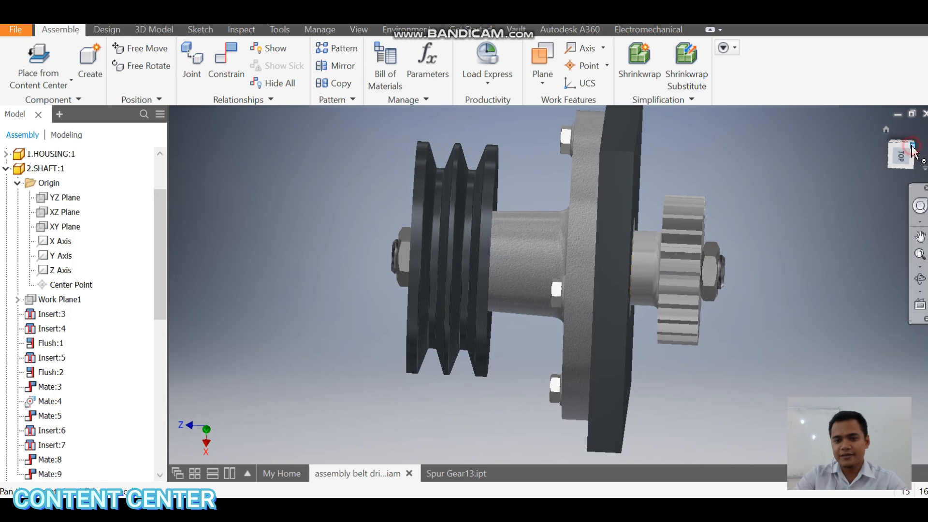
click(912, 148)
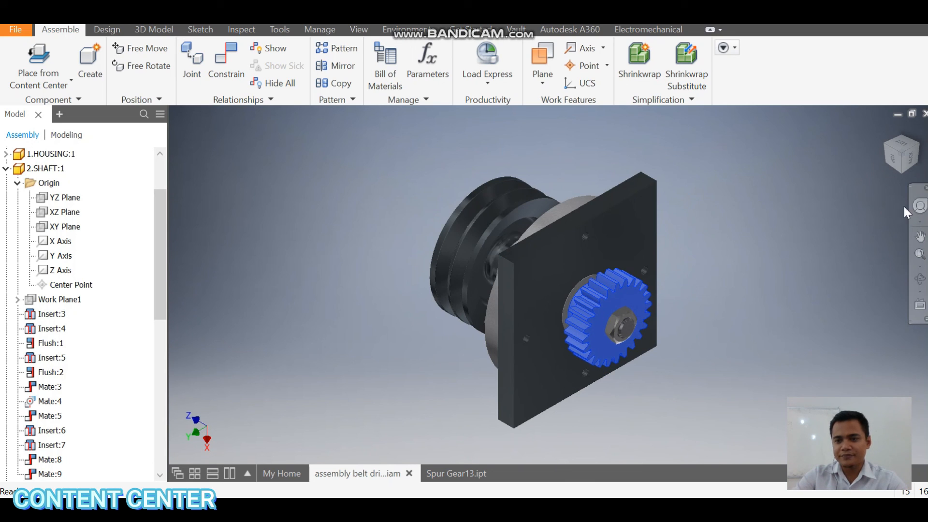
click(920, 279)
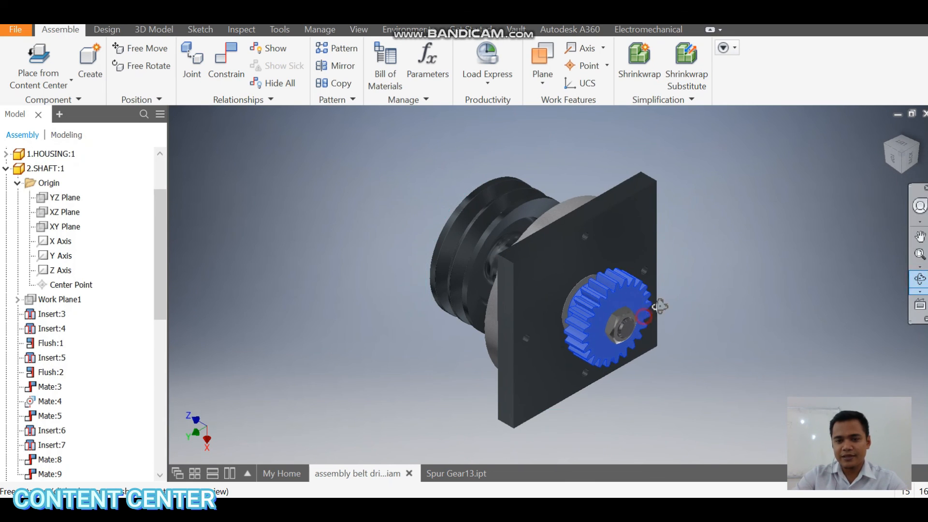
drag(658, 307, 703, 277)
key(Escape)
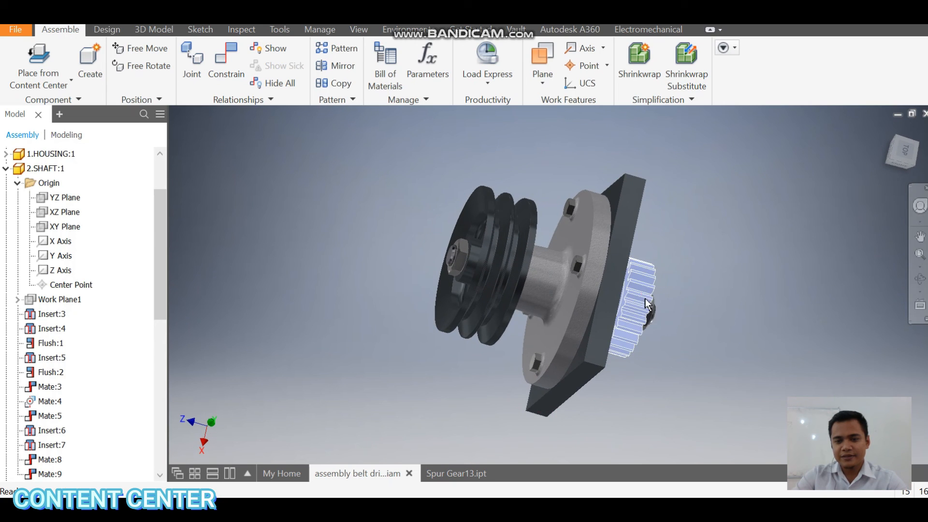
drag(633, 323, 588, 285)
drag(498, 225, 715, 212)
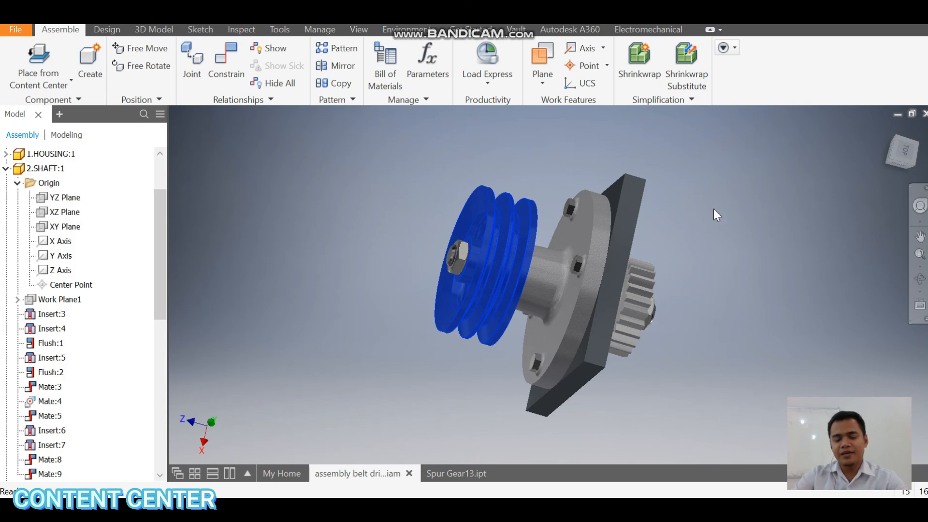
click(894, 137)
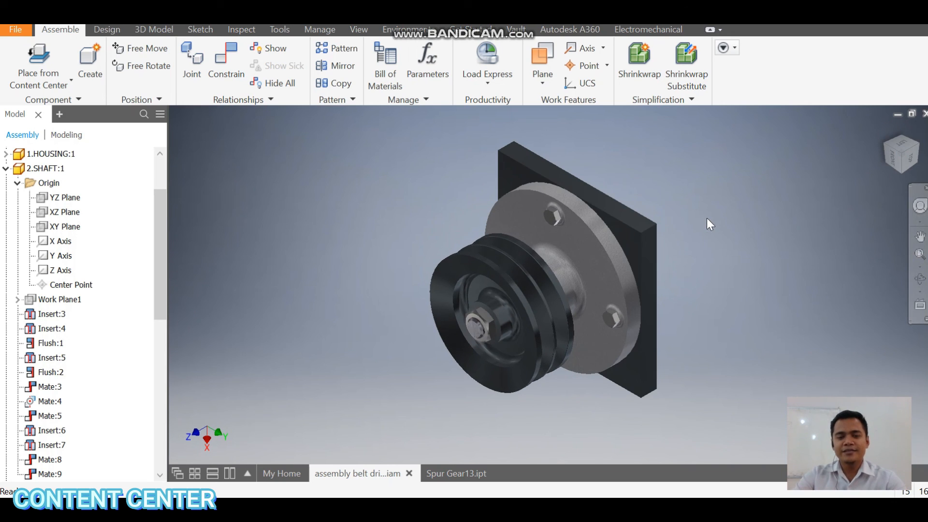